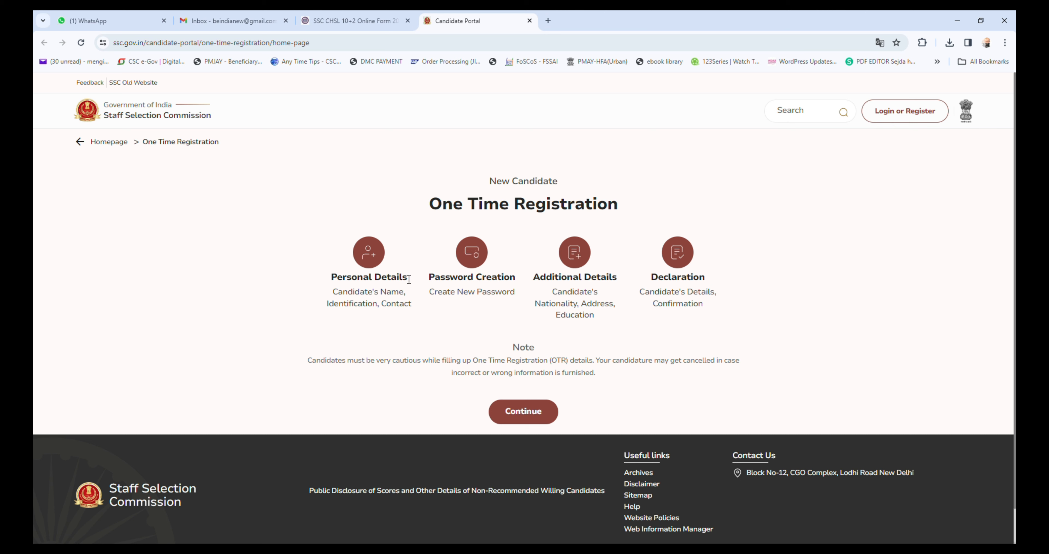
left_click_drag(333, 282, 373, 285)
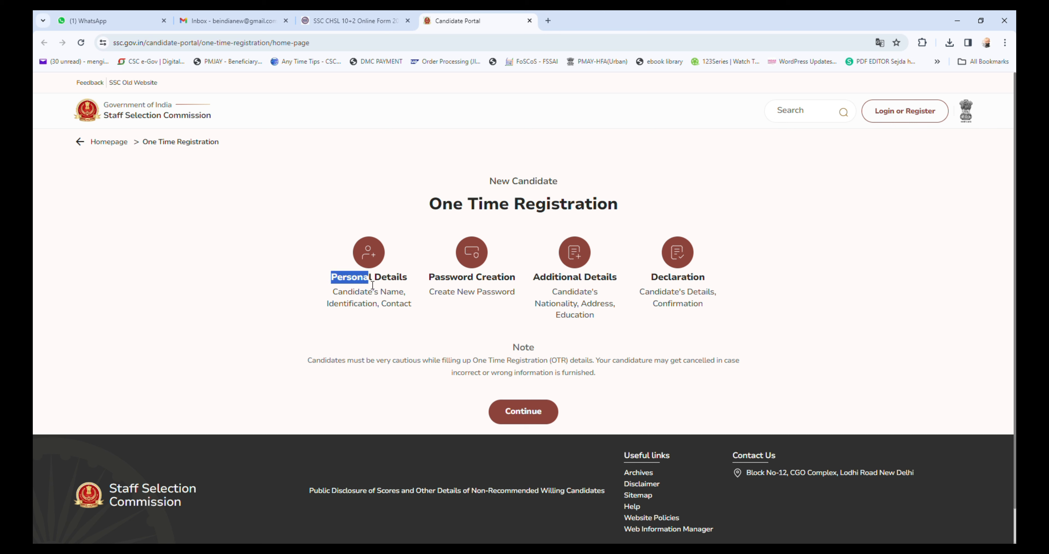
left_click_drag(480, 183, 591, 188)
left_click_drag(406, 205, 650, 206)
left_click_drag(332, 281, 408, 281)
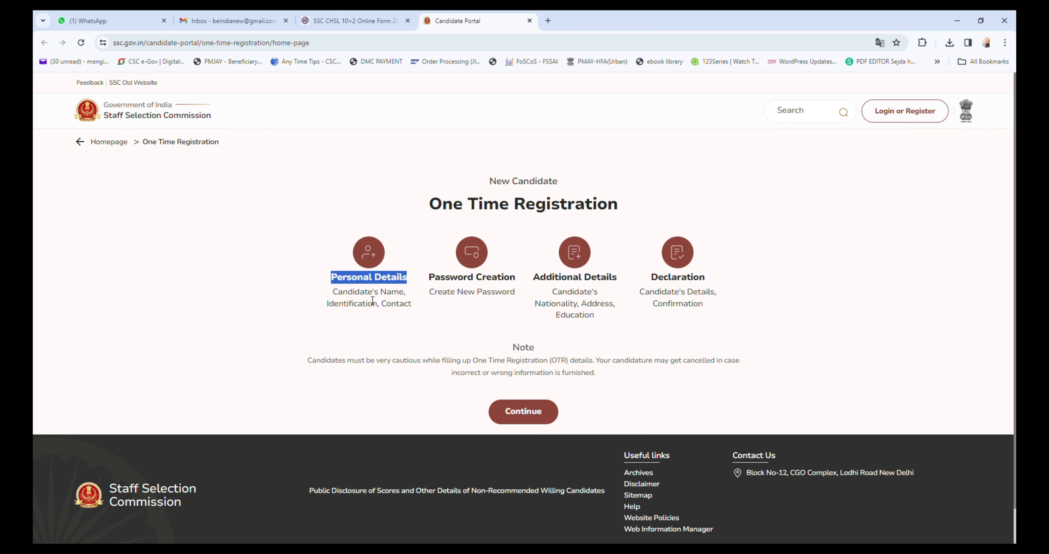
left_click(341, 296)
left_click_drag(341, 296, 345, 309)
double_click(346, 306)
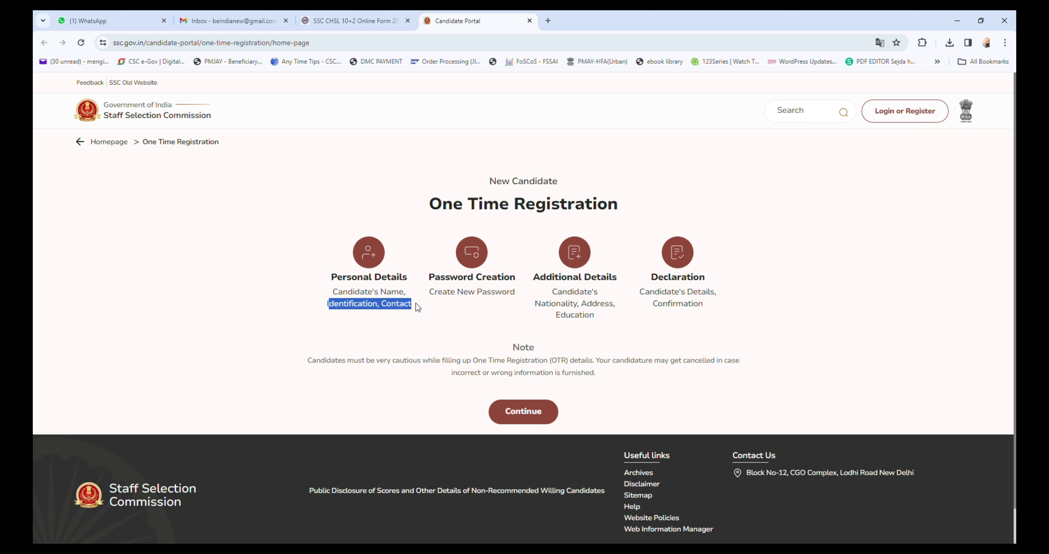
left_click(415, 313)
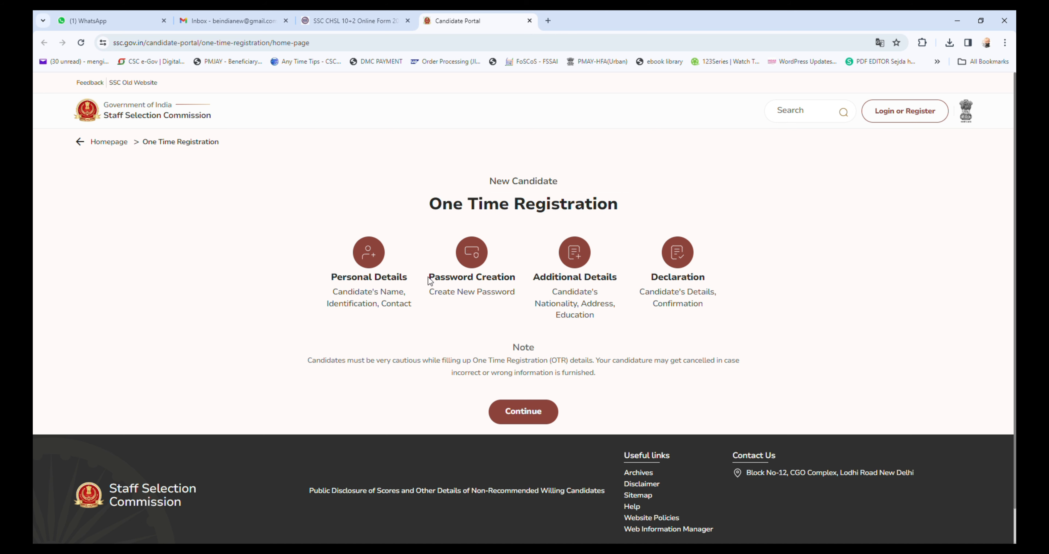
left_click_drag(428, 278, 521, 284)
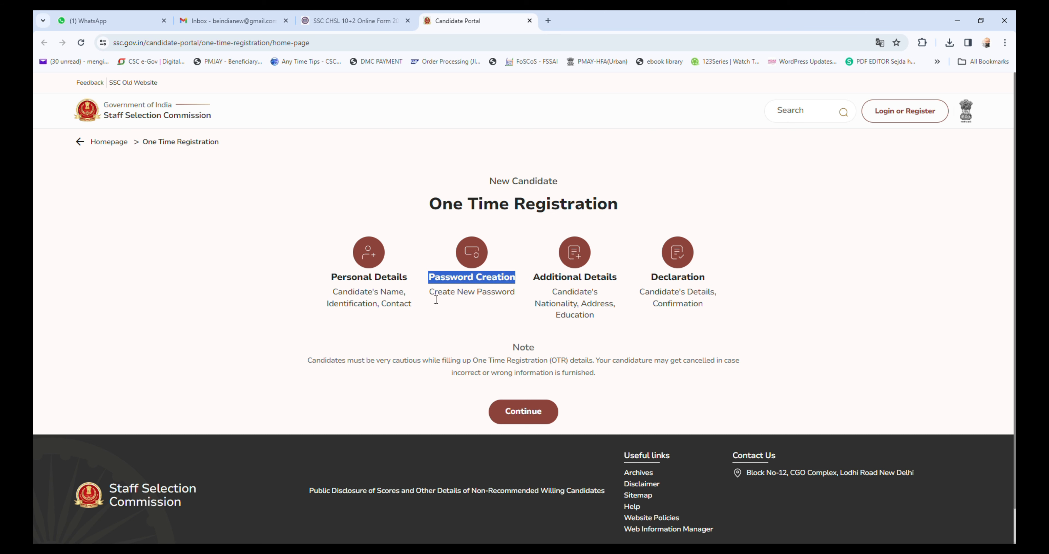
left_click_drag(430, 299, 625, 279)
left_click_drag(553, 294, 577, 319)
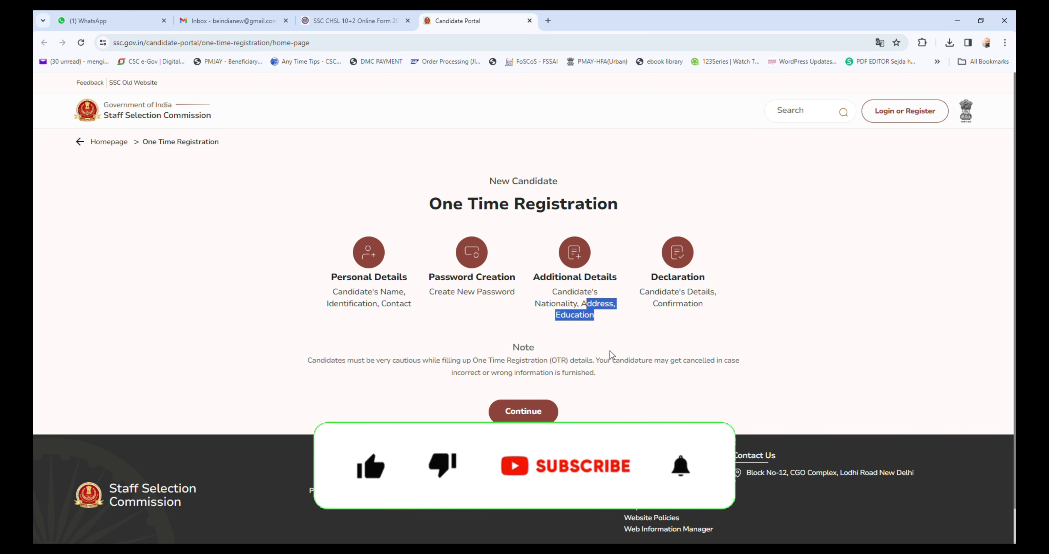
left_click_drag(651, 280, 722, 285)
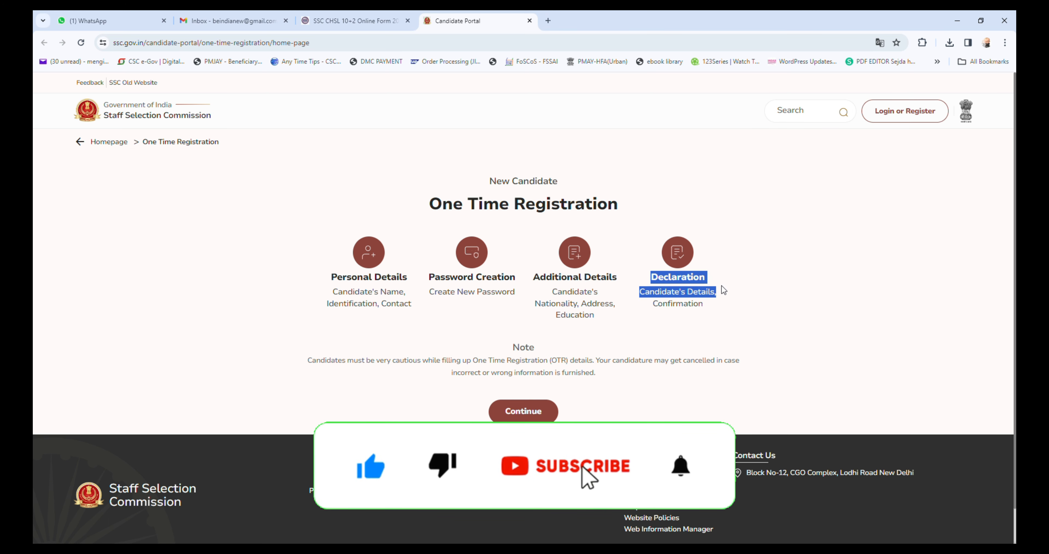
left_click_drag(646, 303, 697, 315)
left_click(689, 314)
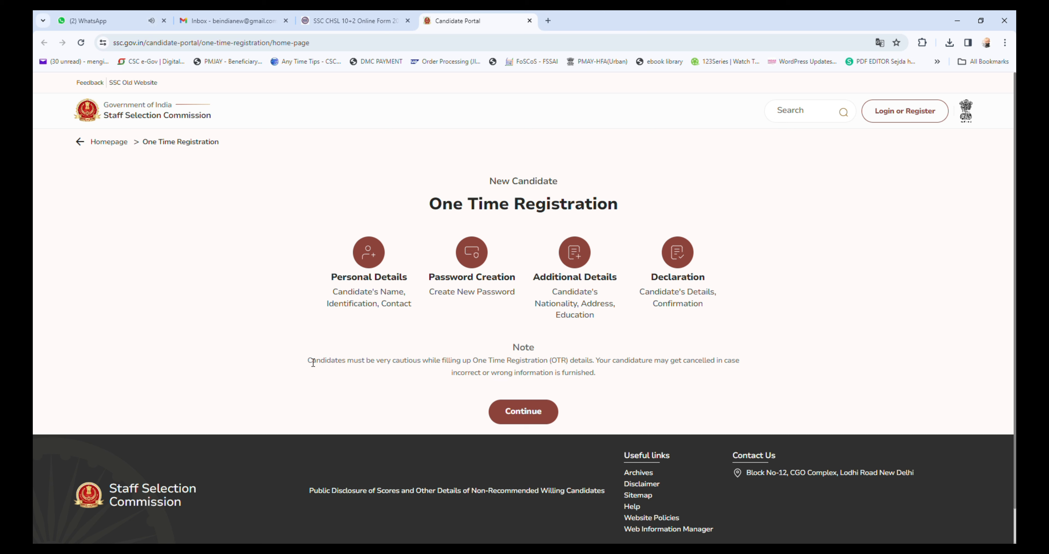
left_click_drag(311, 362, 604, 381)
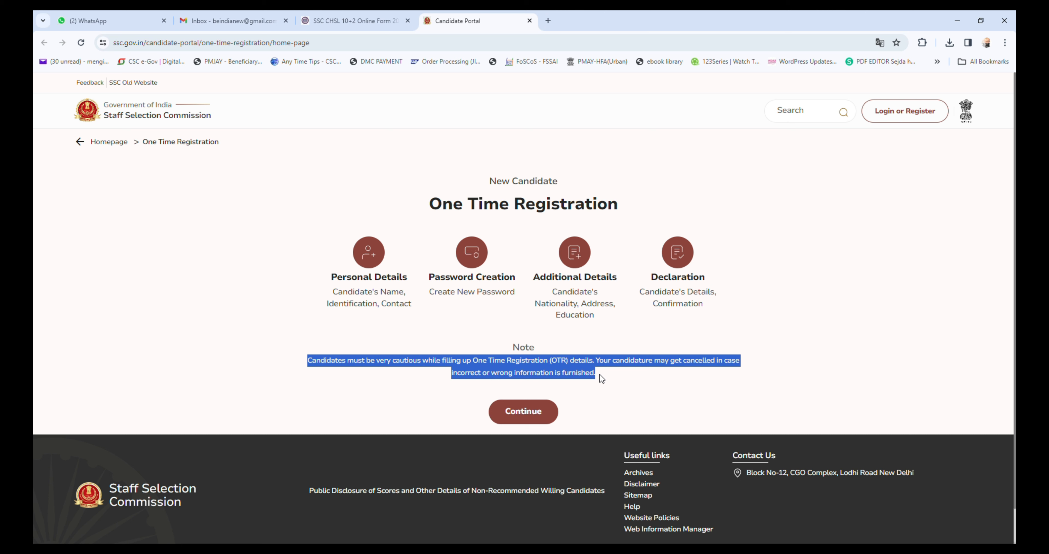
left_click(601, 377)
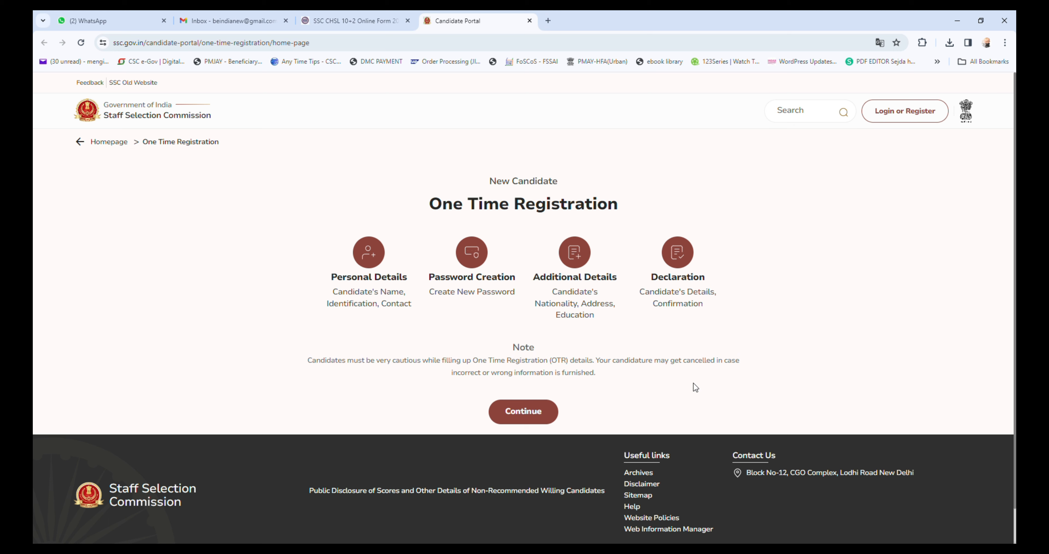
Open the Personal Details form and answer Yes to having an Aadhaar card, after briefly trying No.
left_click(526, 410)
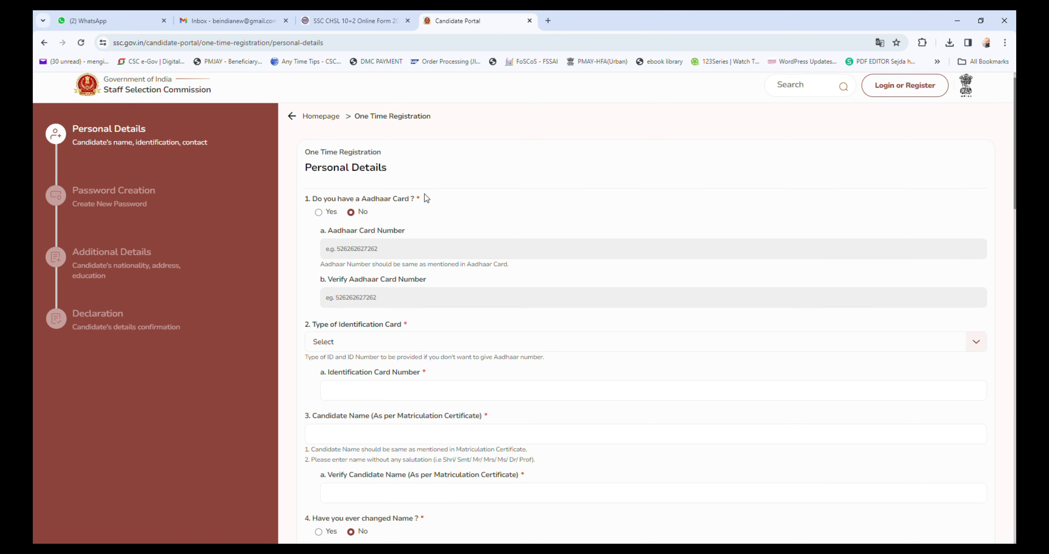
scroll(425, 194, "down", 2)
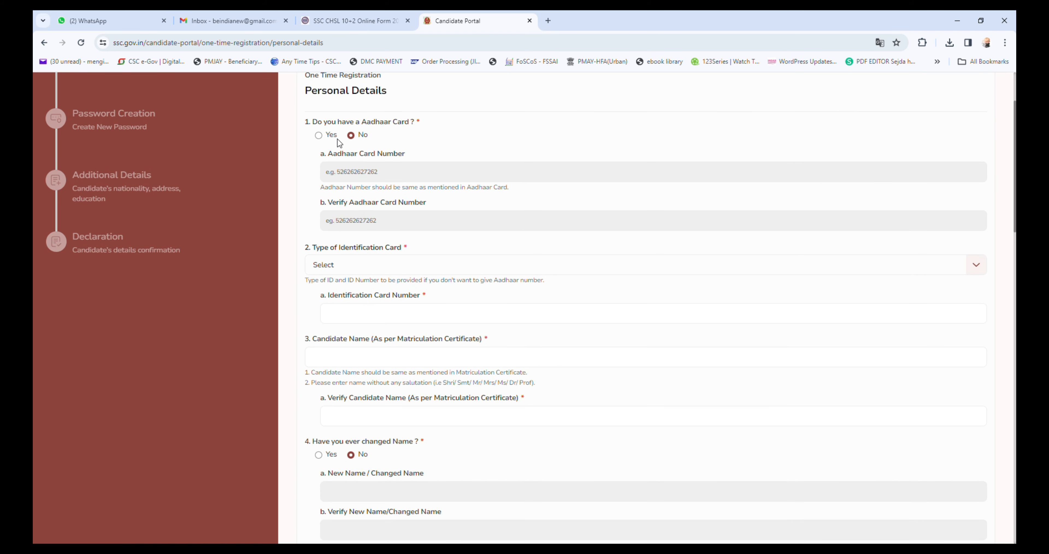
left_click(318, 136)
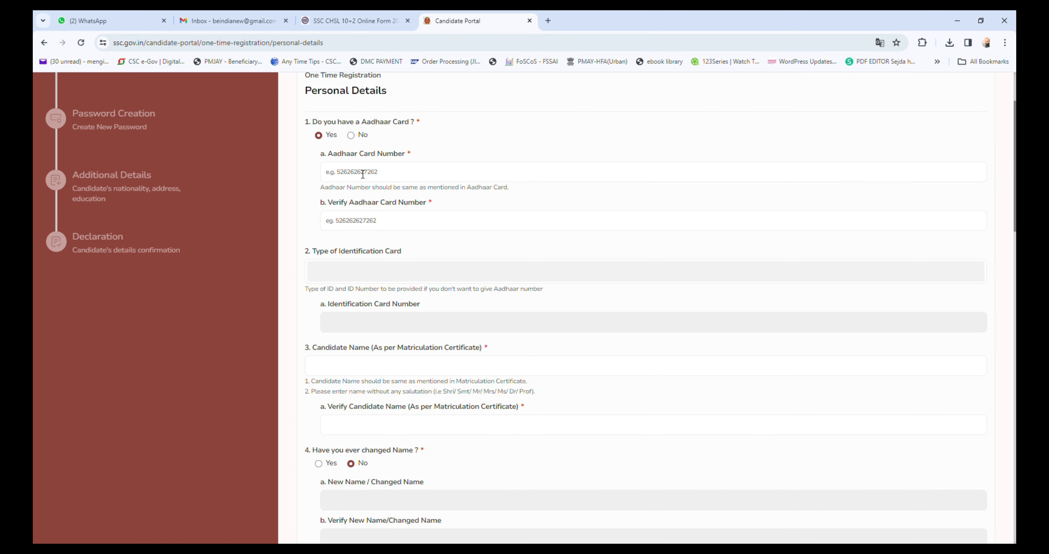
left_click(362, 175)
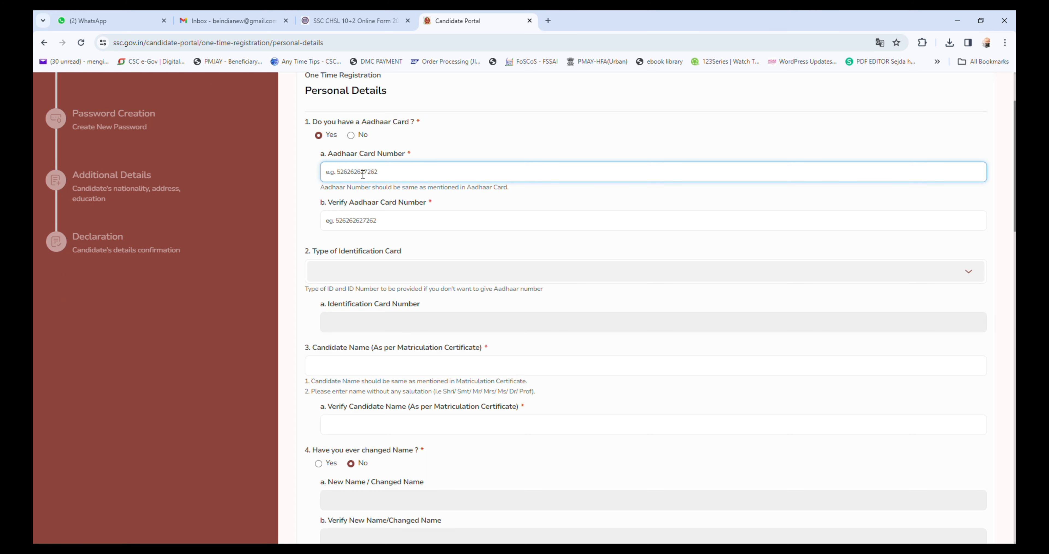
type("4")
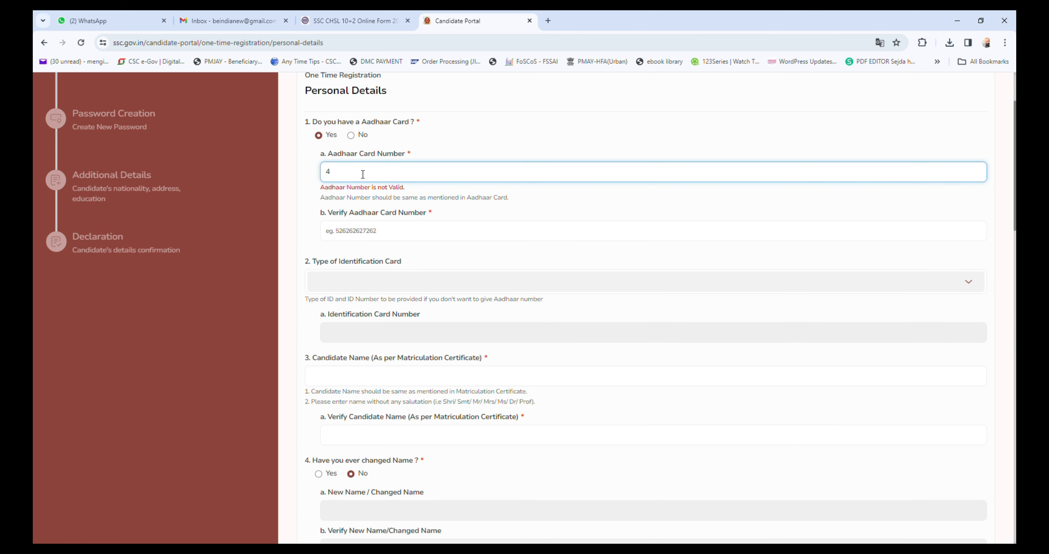
key("BackSpace")
left_click(351, 135)
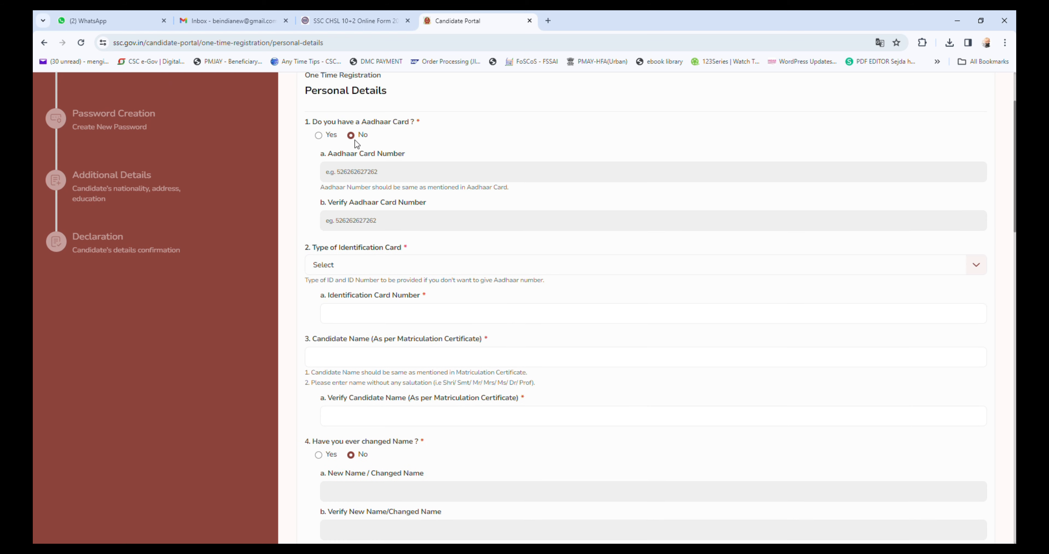
left_click(347, 272)
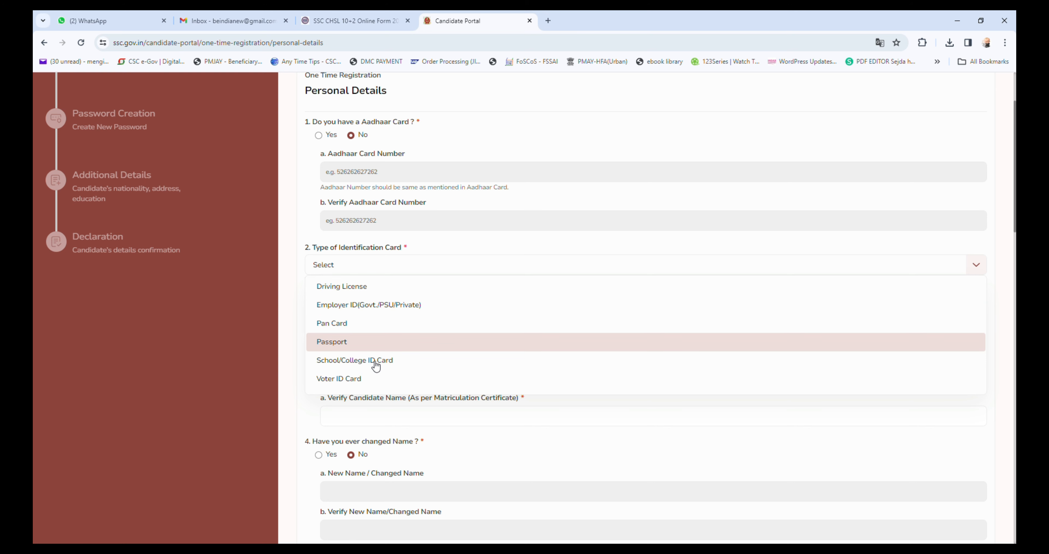
left_click(319, 135)
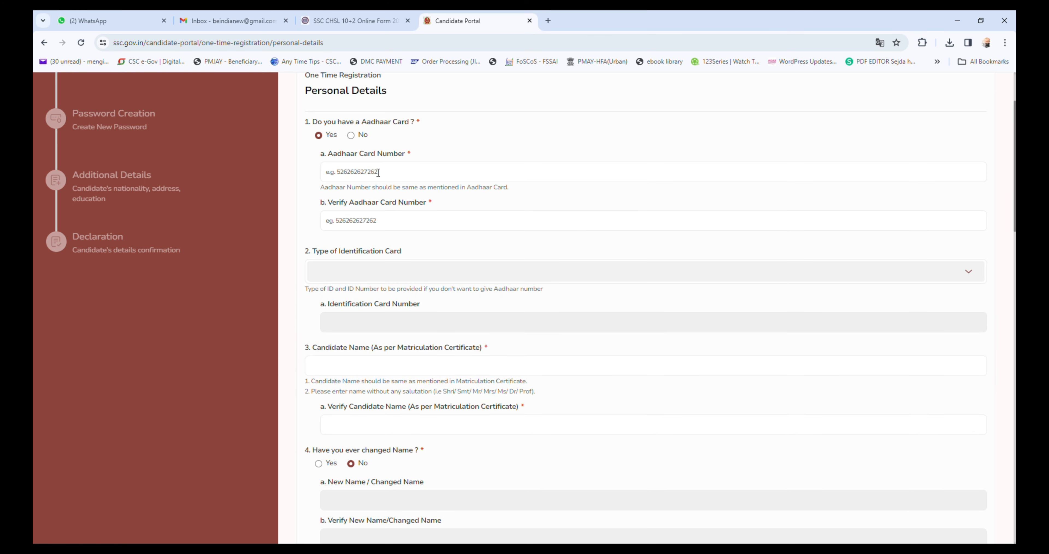
Enter the Aadhaar number and retype it in Verify Aadhaar Card Number.
left_click(378, 172)
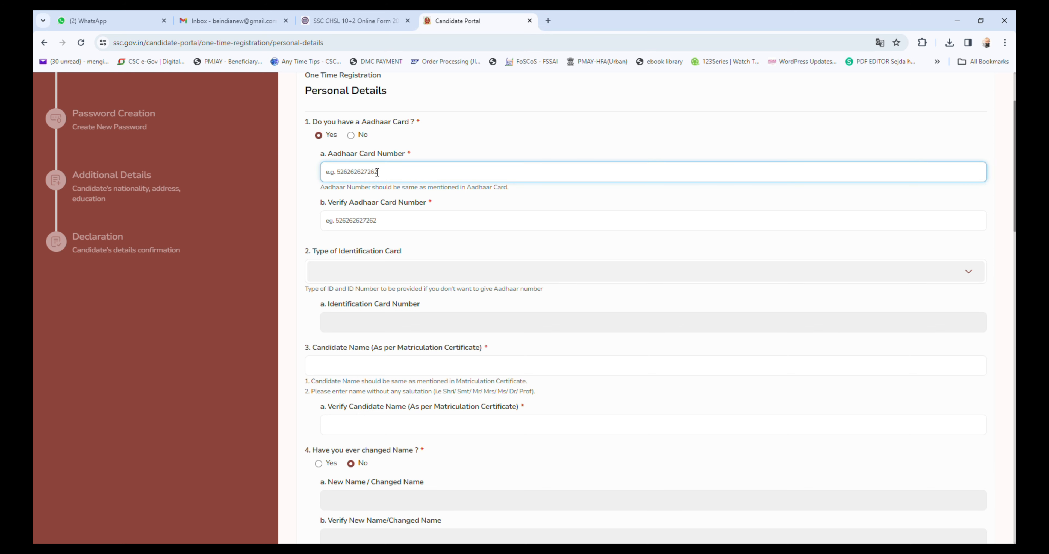
type("45*")
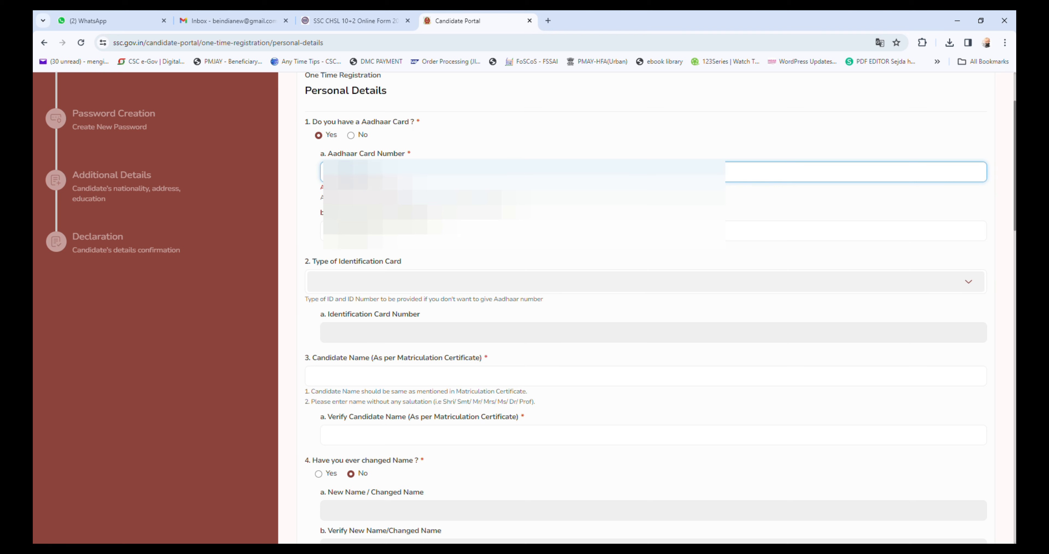
type("*")
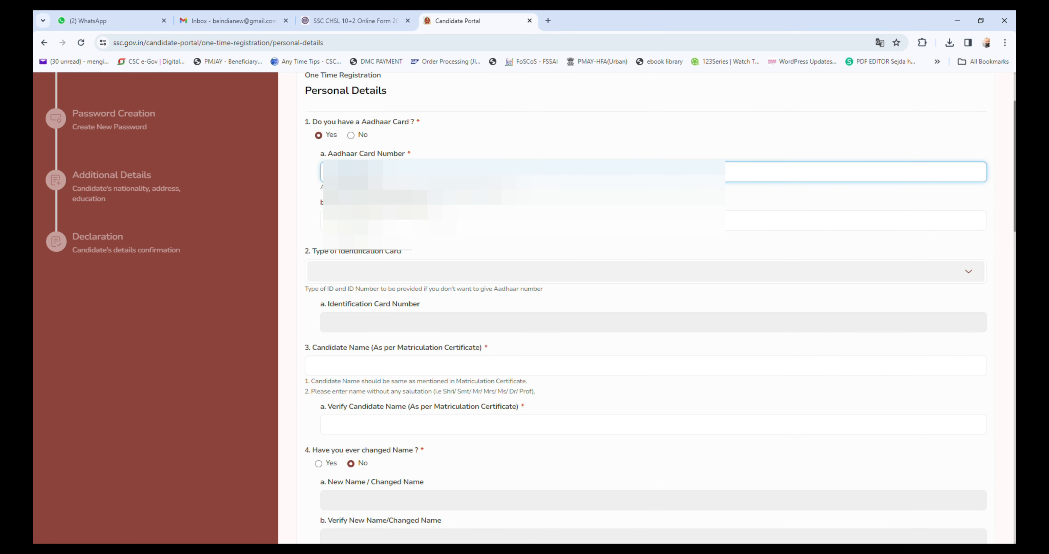
left_click(407, 220)
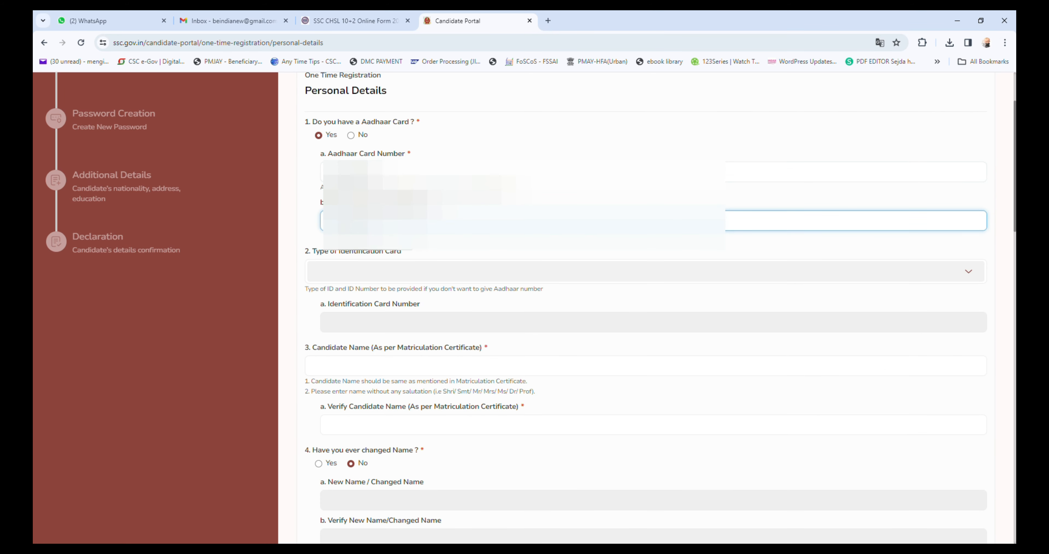
type("*")
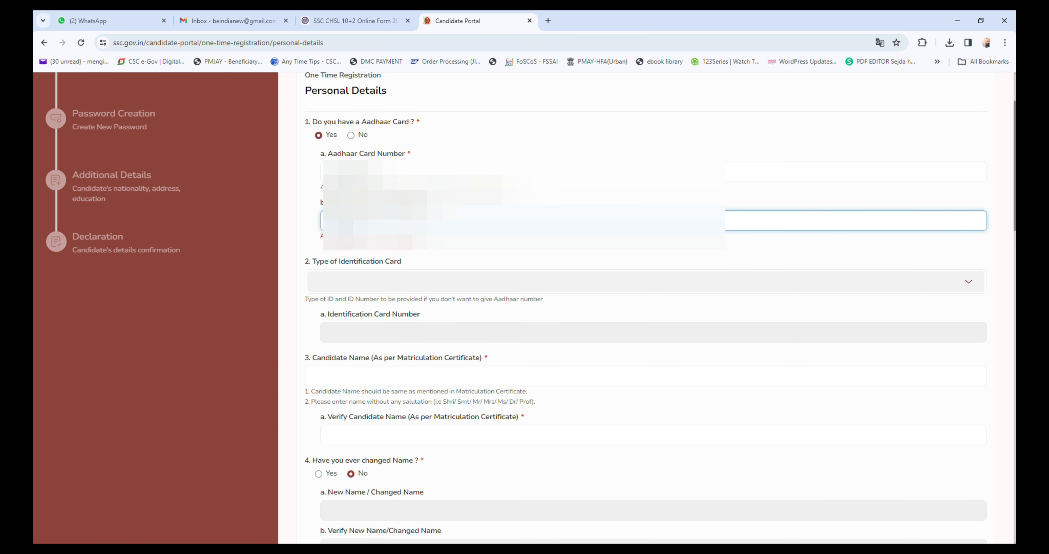
type("*")
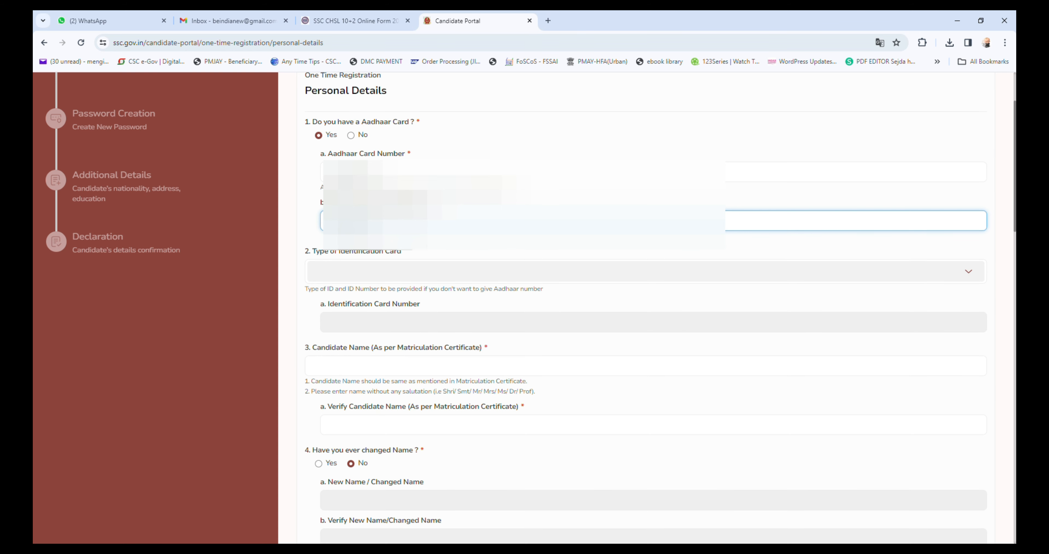
Enter the candidate's name in Candidate Name and Verify Candidate Name.
left_click(419, 371)
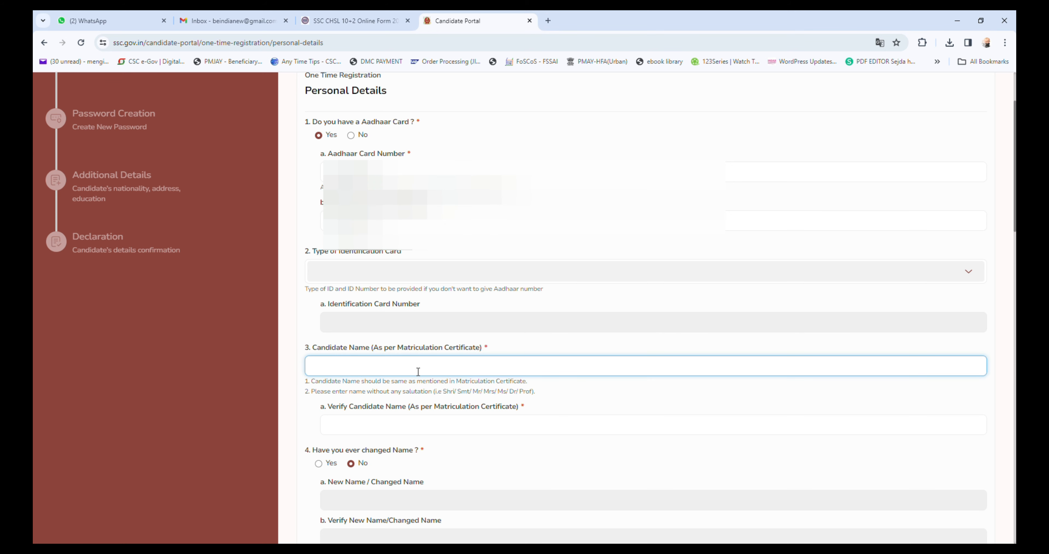
type("SURAJ")
key("Tab")
type("SU")
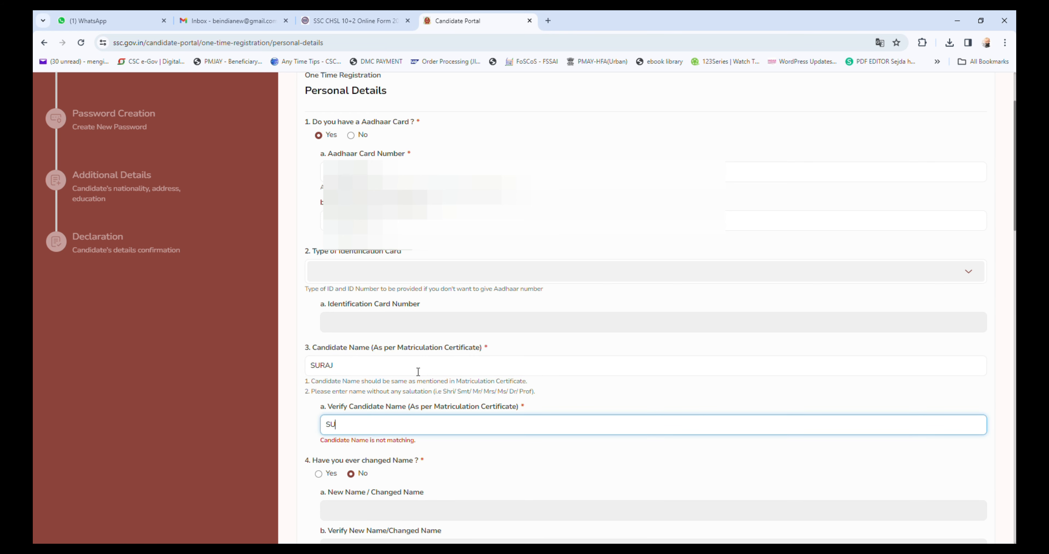
type("RAJ")
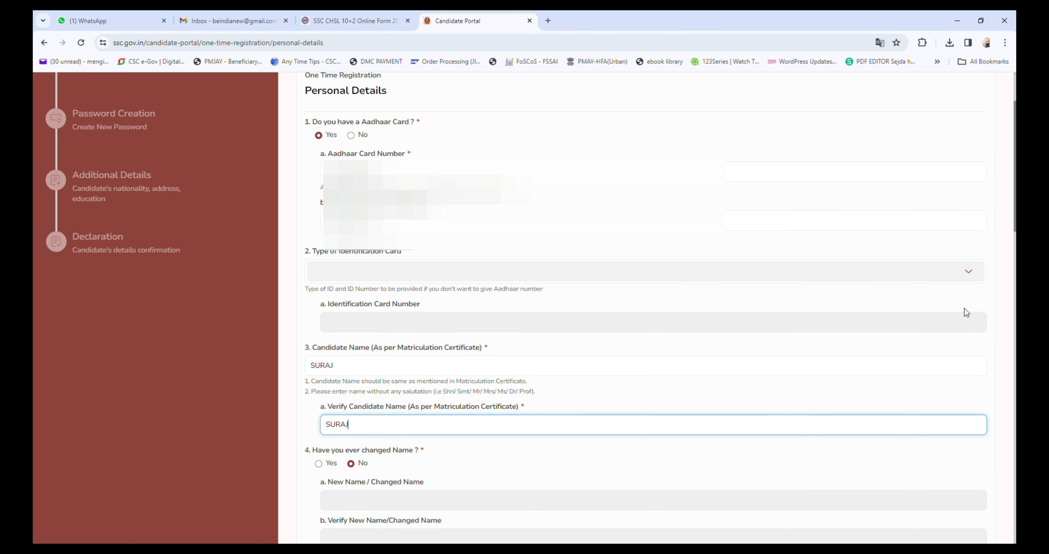
Set Gender and Verify Gender to Male.
scroll(966, 311, "down", 7)
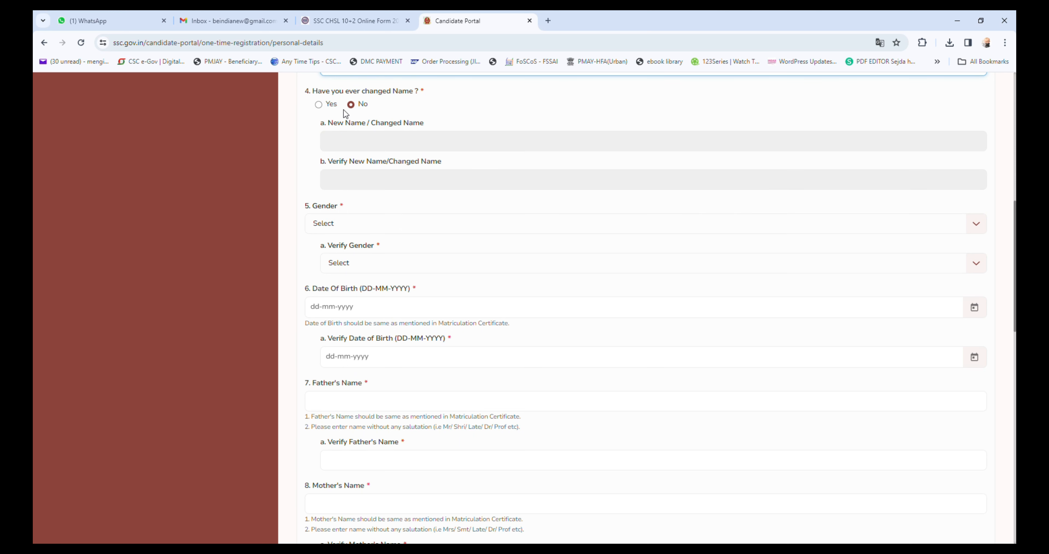
left_click(375, 218)
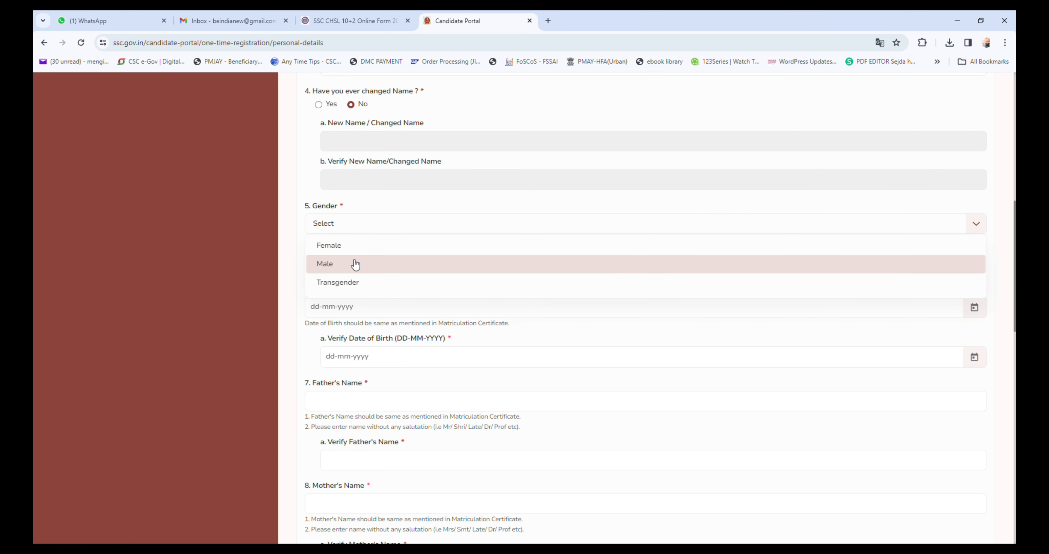
left_click(356, 261)
left_click(361, 268)
left_click(359, 307)
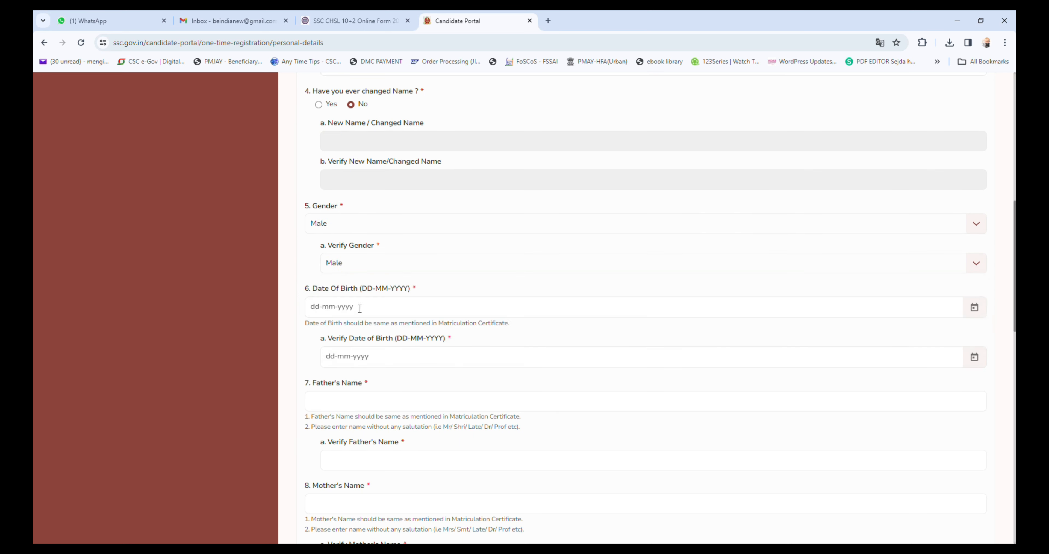
left_click(974, 308)
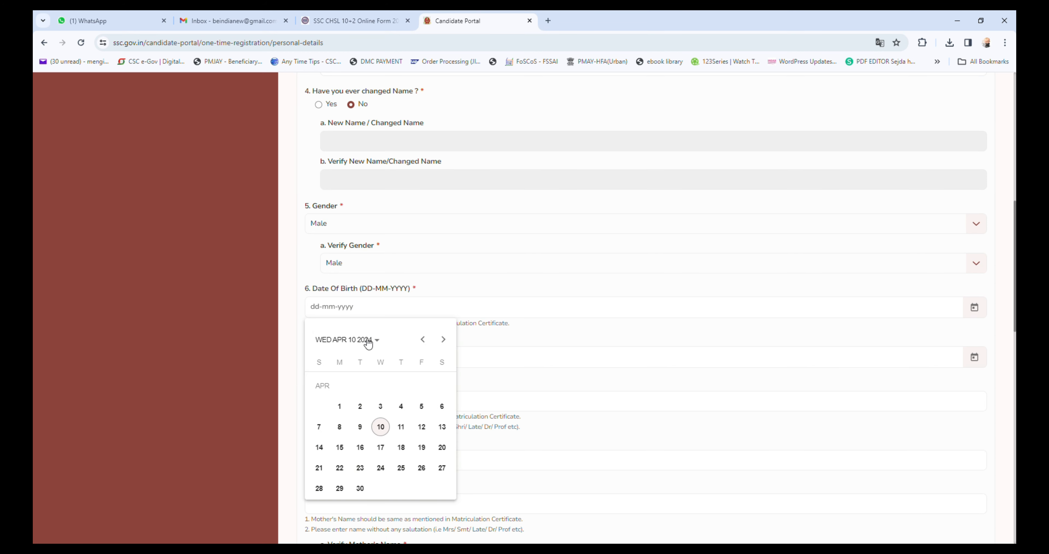
left_click(361, 346)
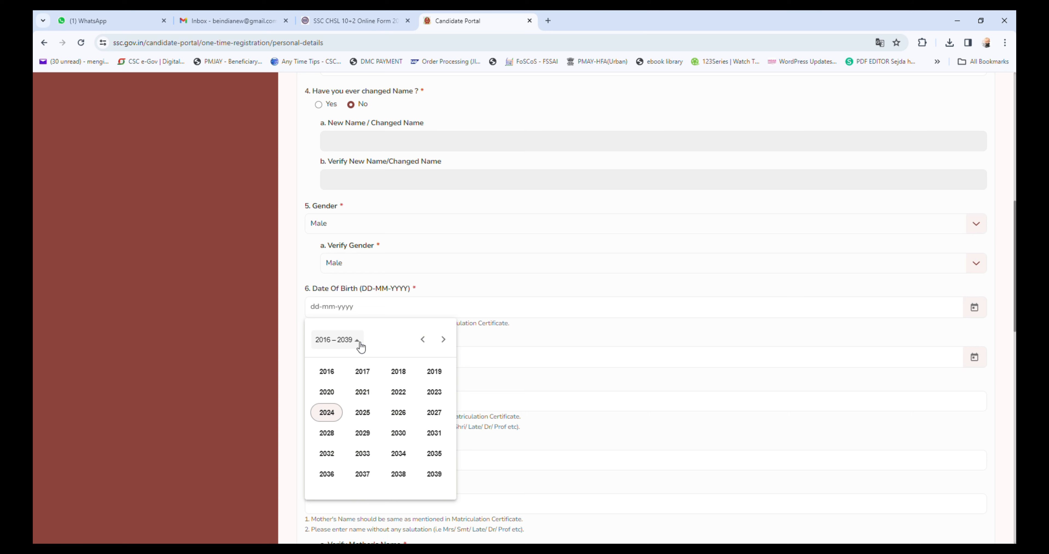
left_click(361, 347)
left_click(361, 347)
left_click(423, 346)
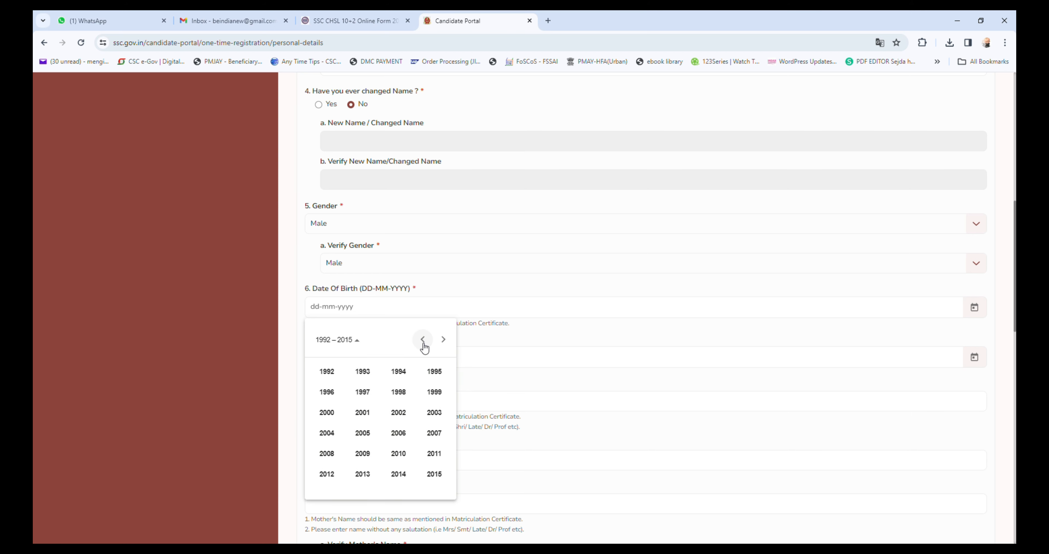
left_click(329, 434)
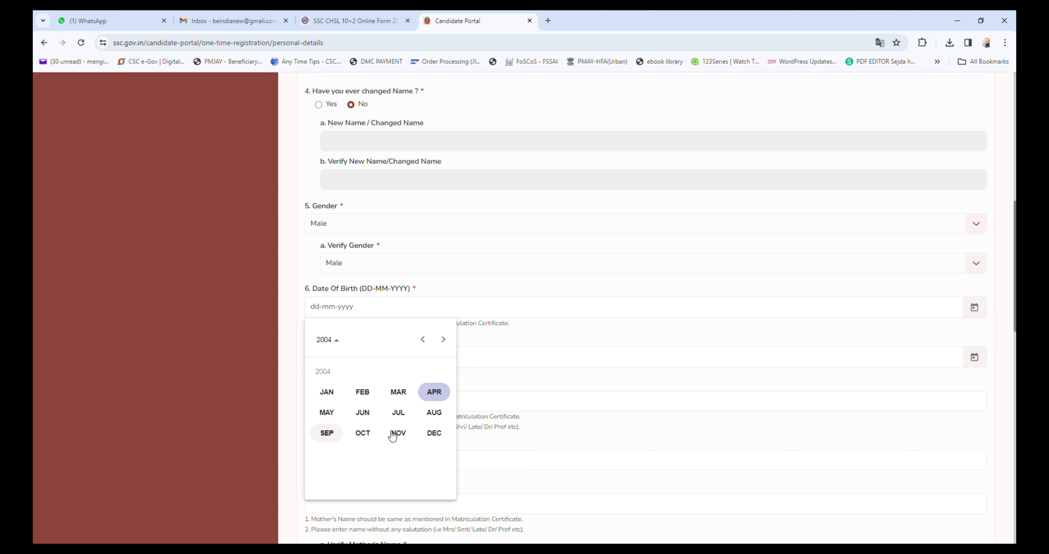
left_click(435, 413)
left_click(441, 406)
left_click(889, 382)
left_click(975, 357)
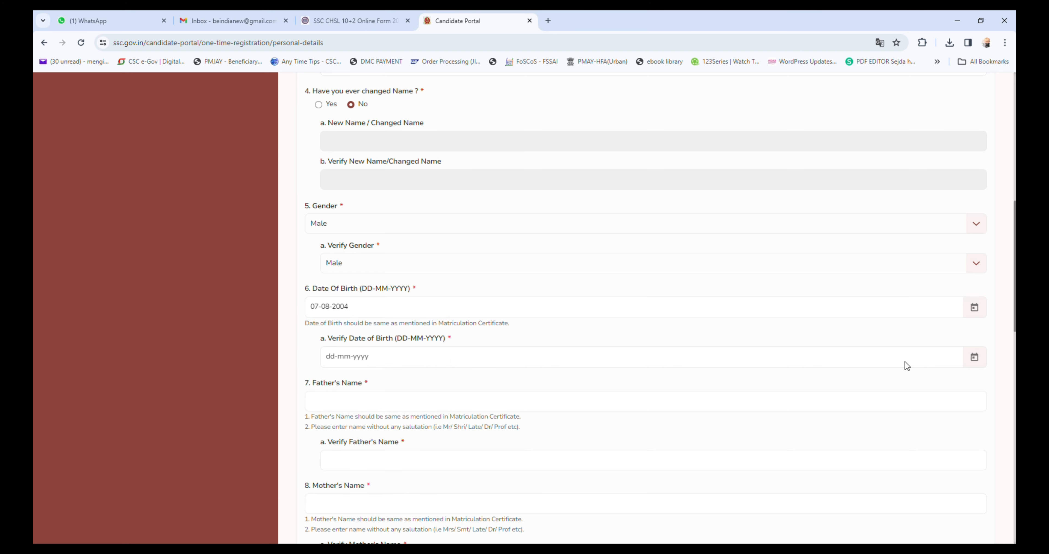
left_click(392, 187)
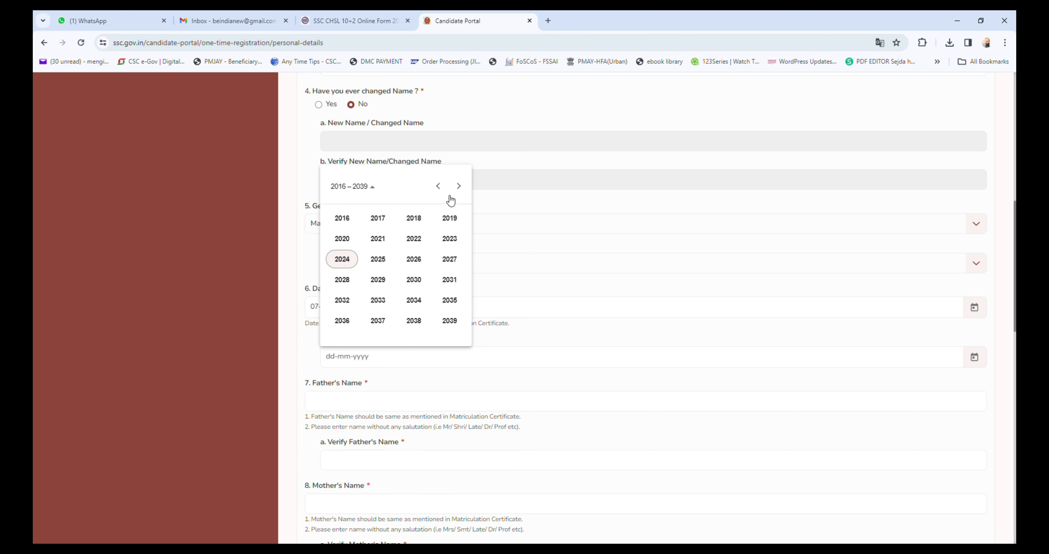
left_click(445, 193)
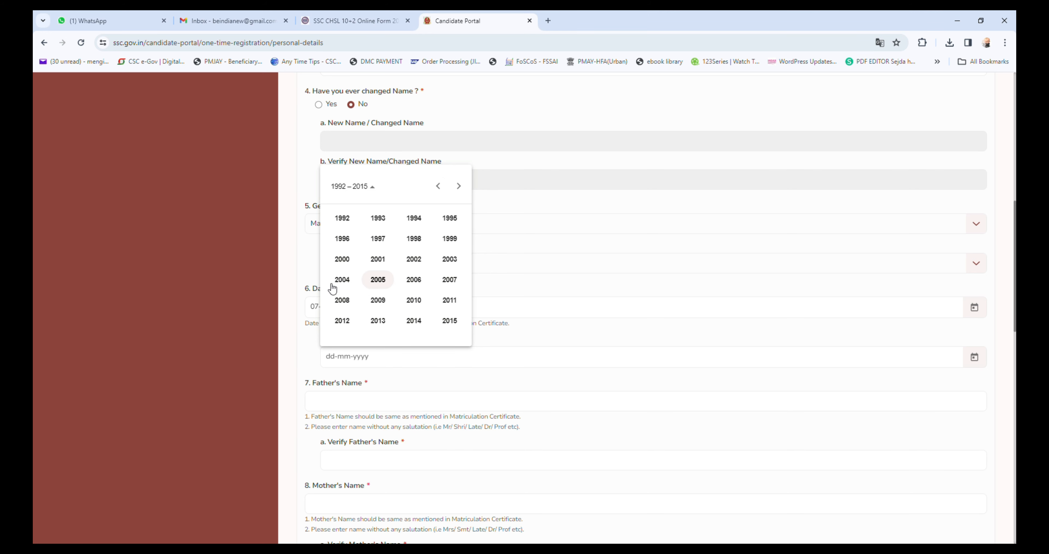
left_click(342, 281)
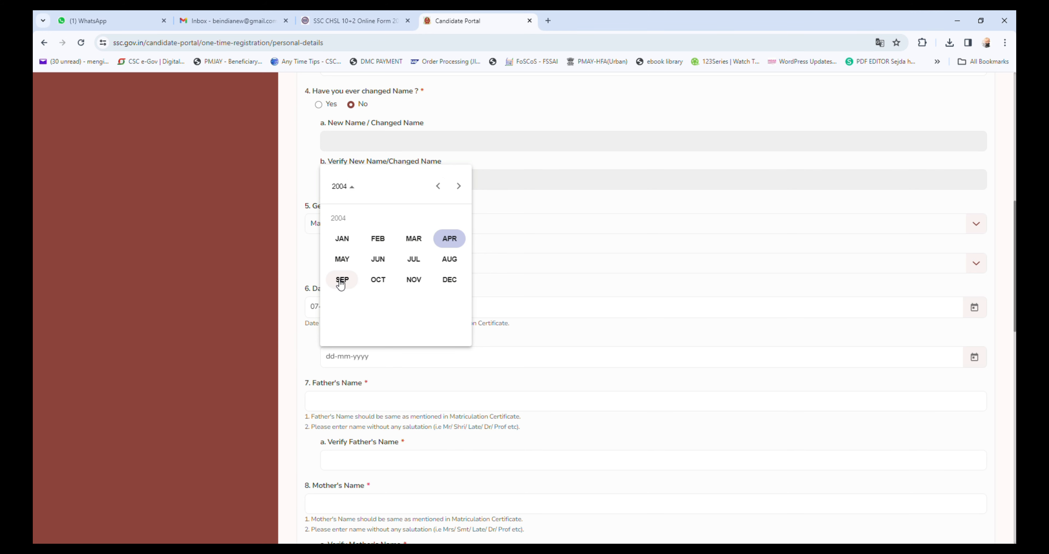
left_click(460, 260)
left_click(457, 253)
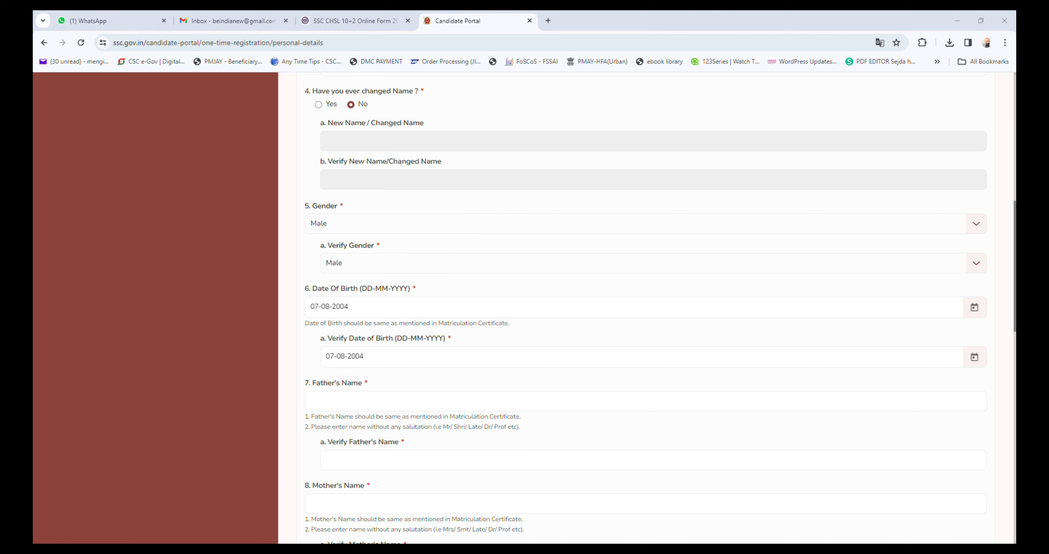
Enter the father's name and move to Verify Father's Name.
left_click(452, 403)
type("SA")
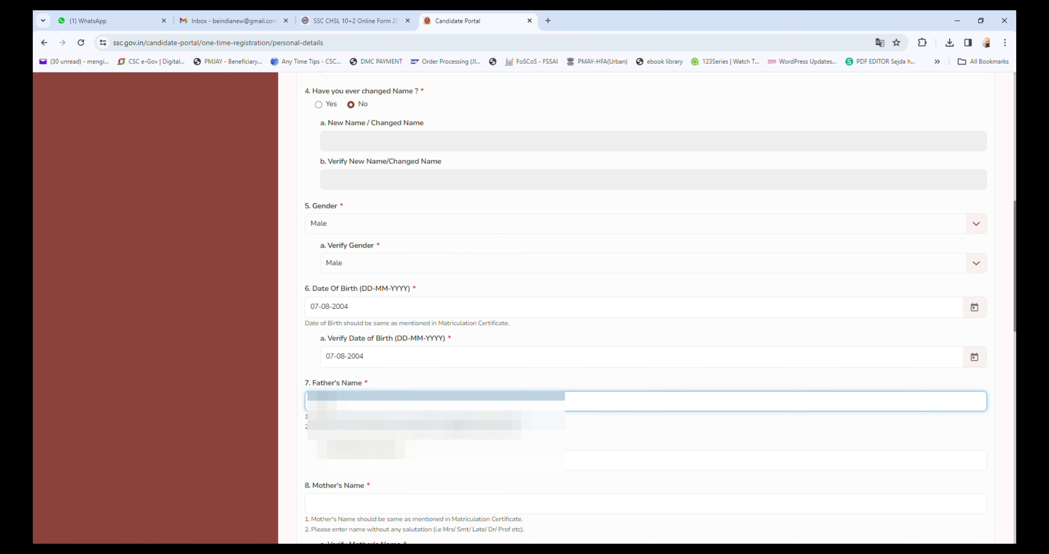
type("****")
key("Tab")
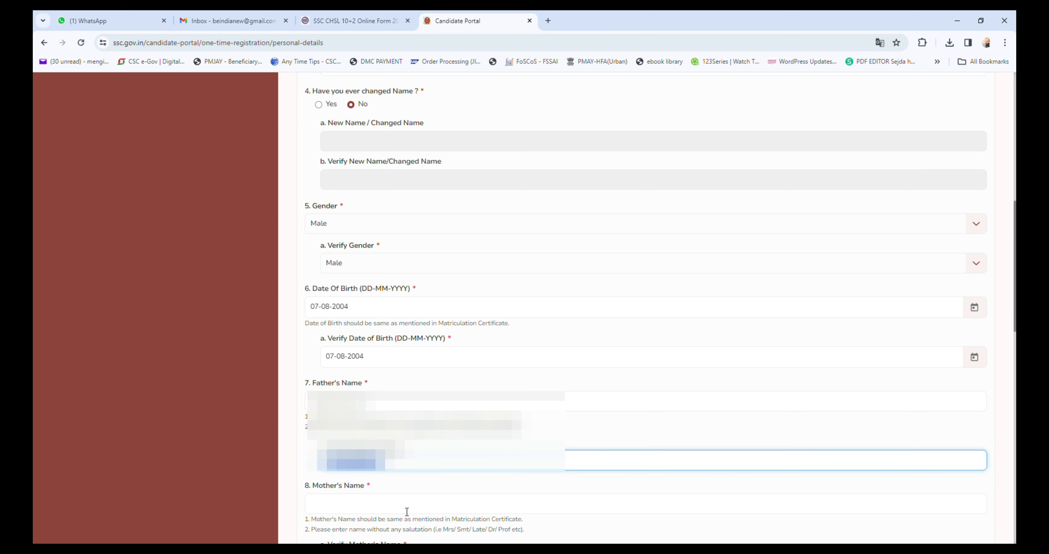
Enter the mother's name and fill its verification field after dismissing the copy-paste error.
left_click(407, 511)
scroll(356, 240, "down", 8)
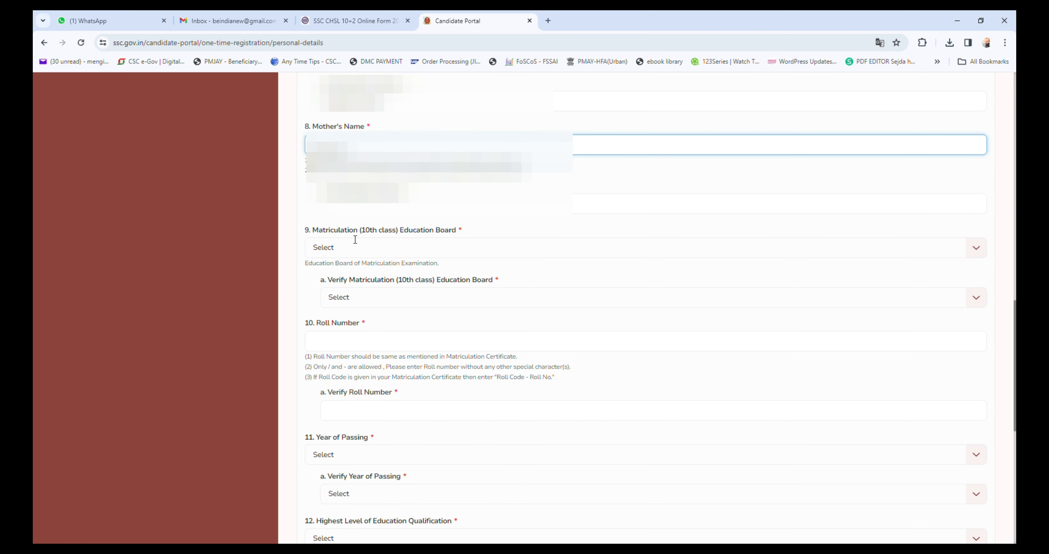
type("*")
key("Tab")
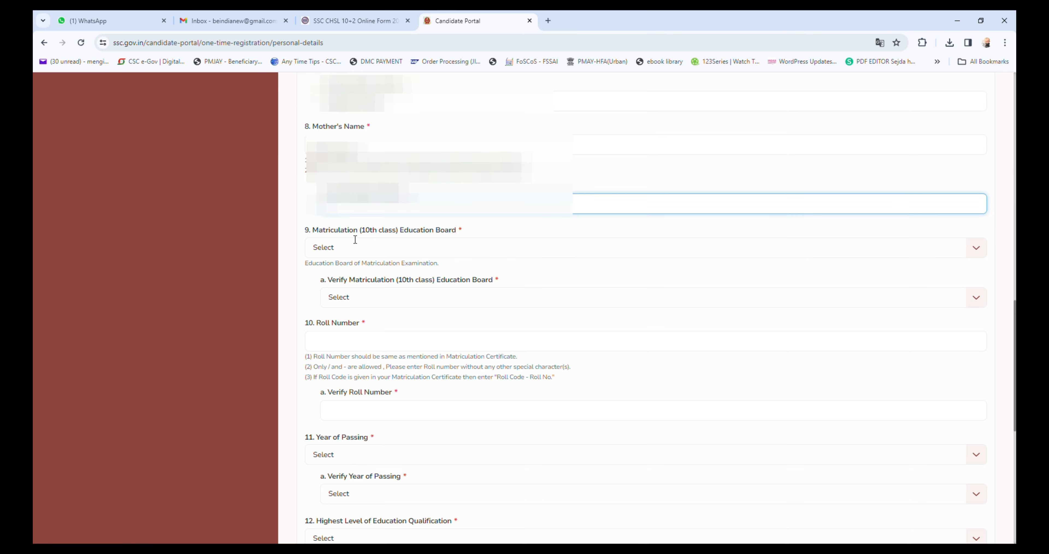
key("ctrl+v")
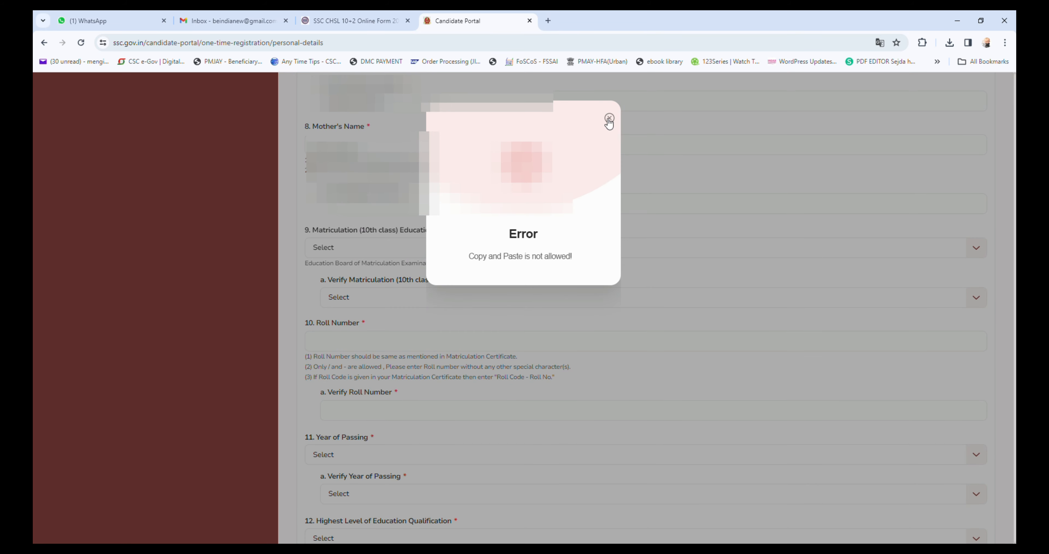
left_click(609, 119)
double_click(338, 146)
left_click_drag(338, 146, 384, 206)
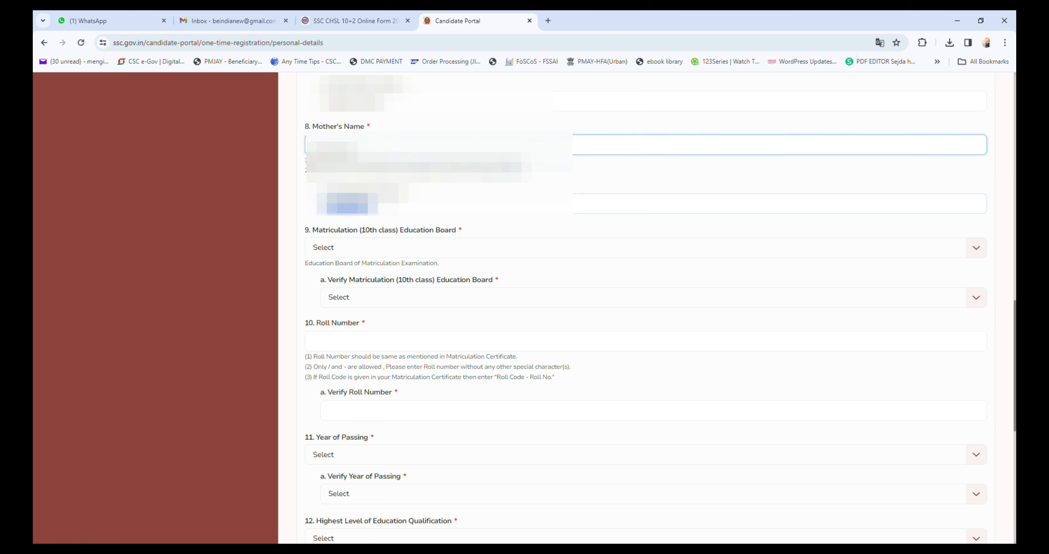
Choose Central Board of Secondary Education (CBSE) in both Education Board dropdowns.
left_click(372, 250)
key("c")
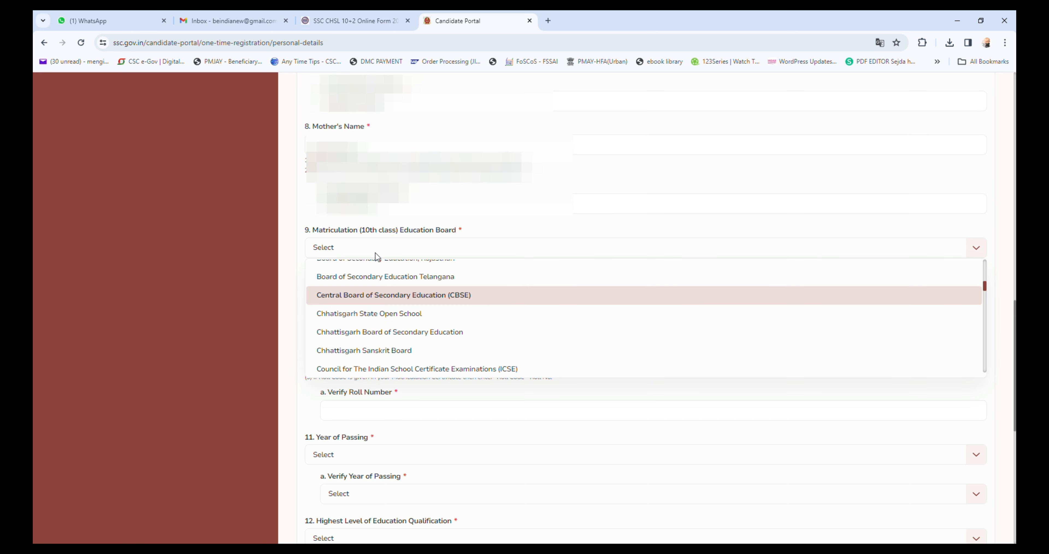
left_click(418, 296)
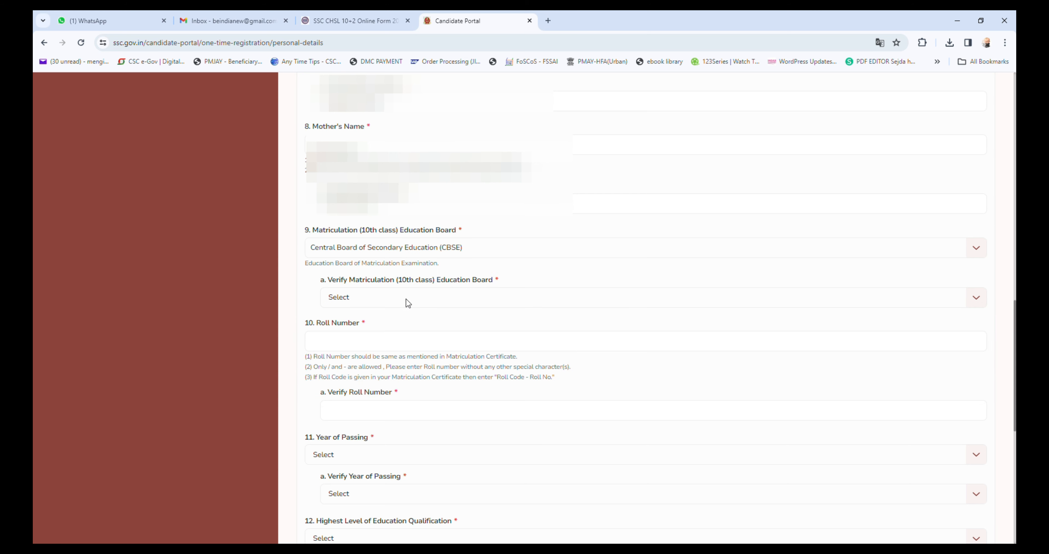
left_click(408, 303)
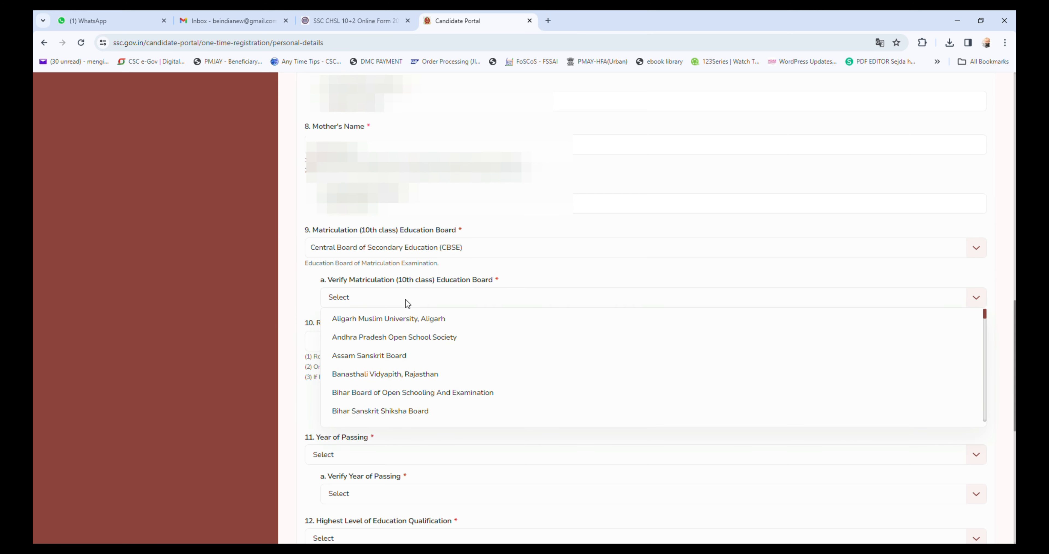
key("c")
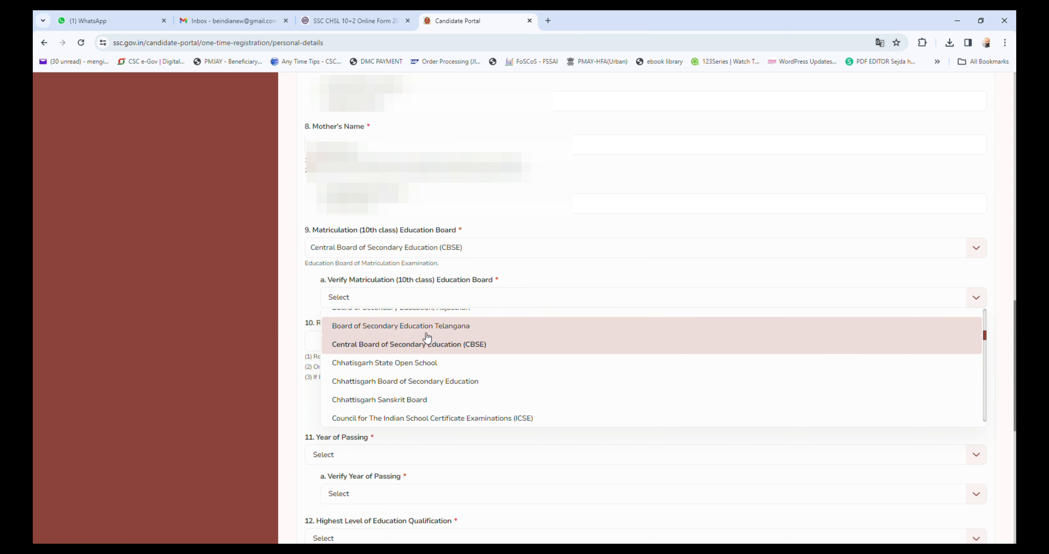
left_click(423, 345)
Enter and verify the roll number, and set Year of Passing to 2020 in both fields.
left_click(400, 347)
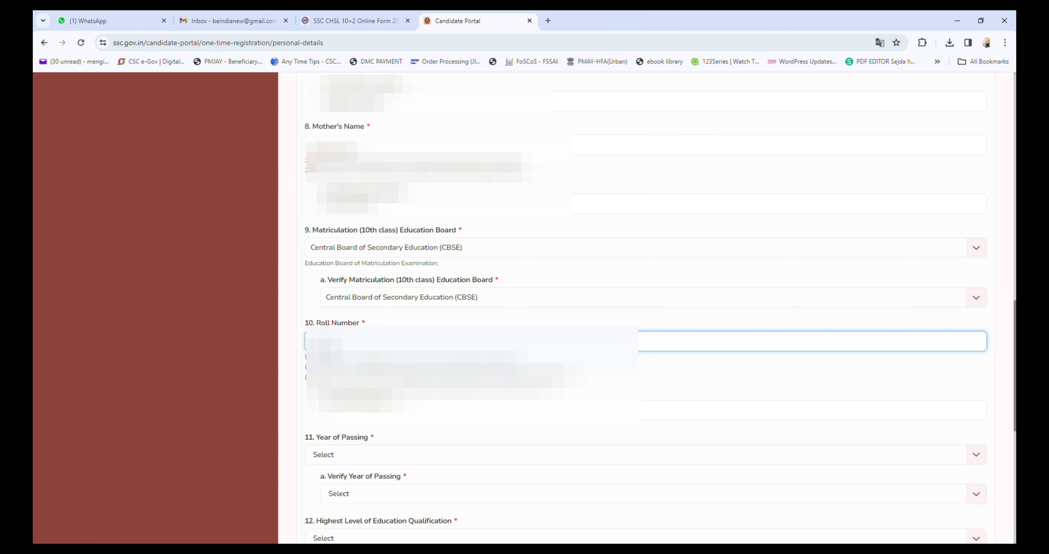
left_click(384, 421)
type("1")
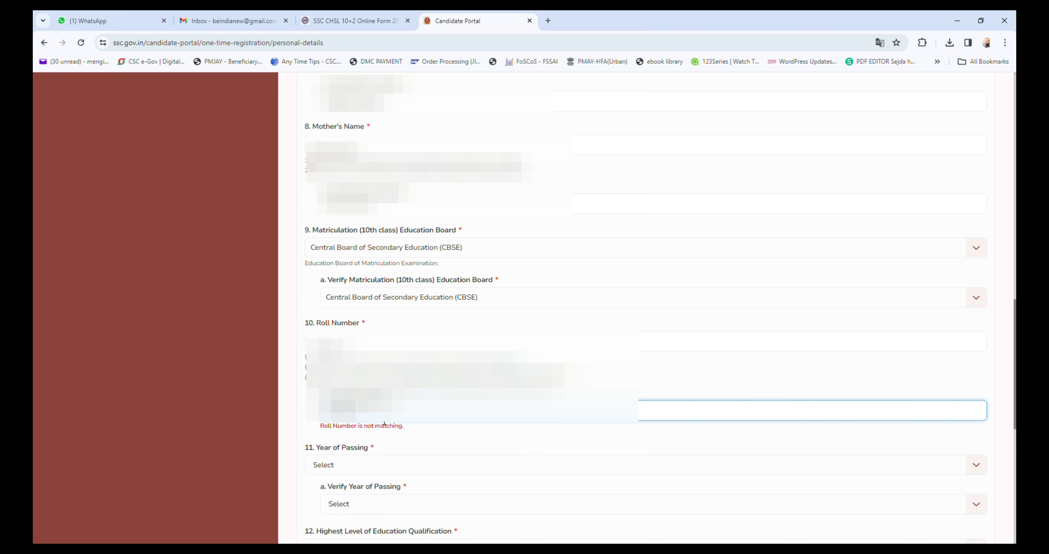
scroll(385, 423, "down", 6)
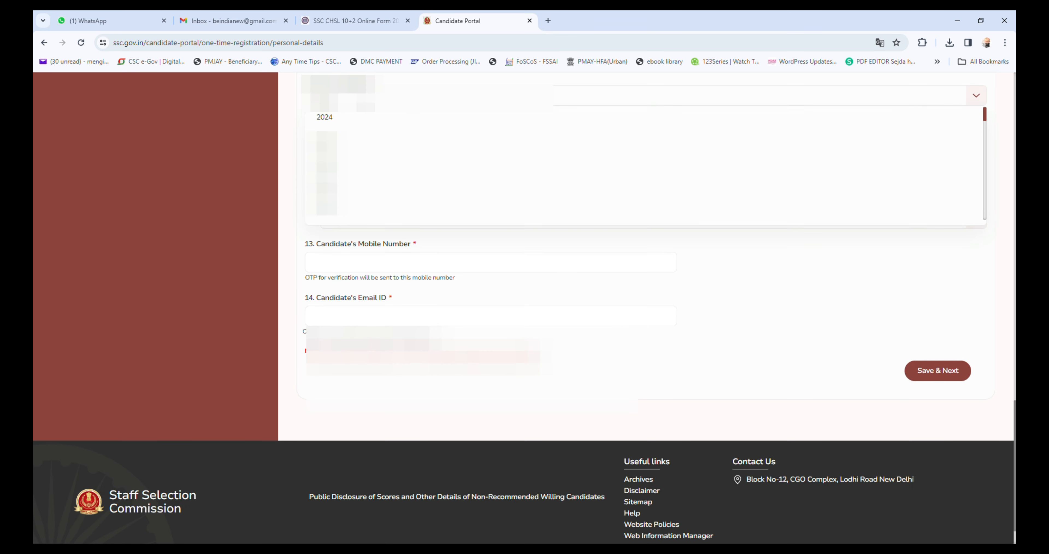
left_click(362, 192)
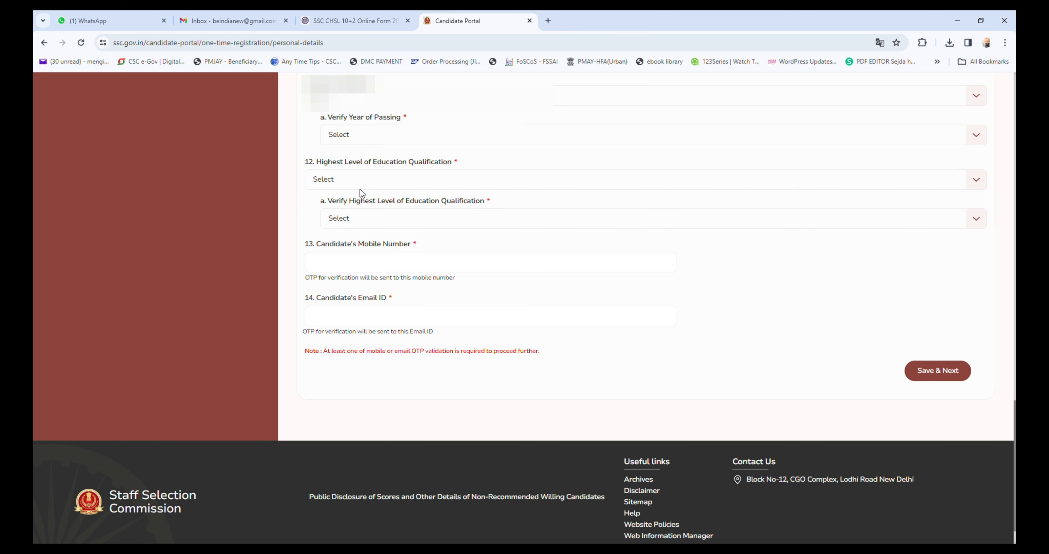
left_click(375, 137)
key("Return")
Set highest qualification and its verification to Higher Secondary (10+2).
left_click(372, 183)
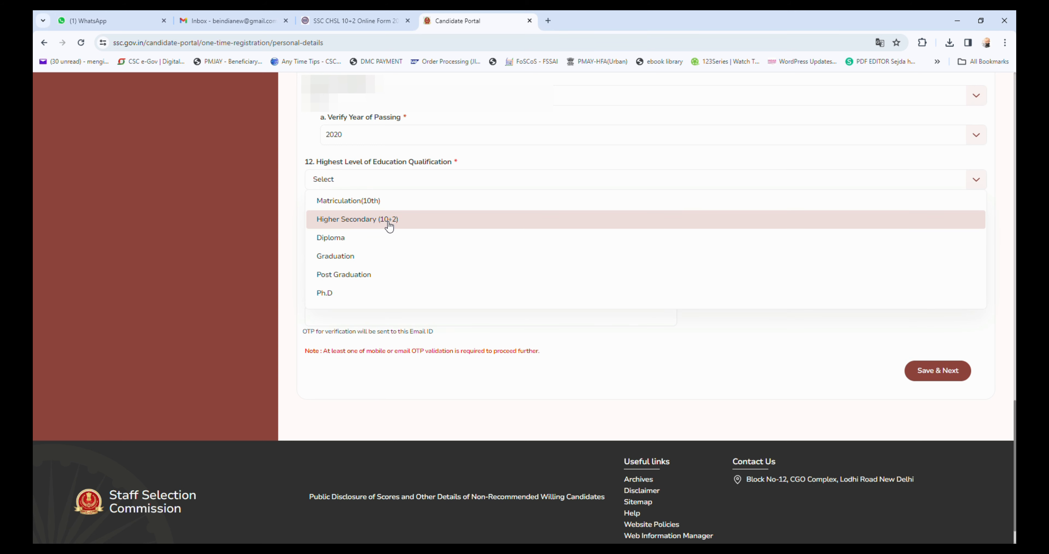
left_click(377, 220)
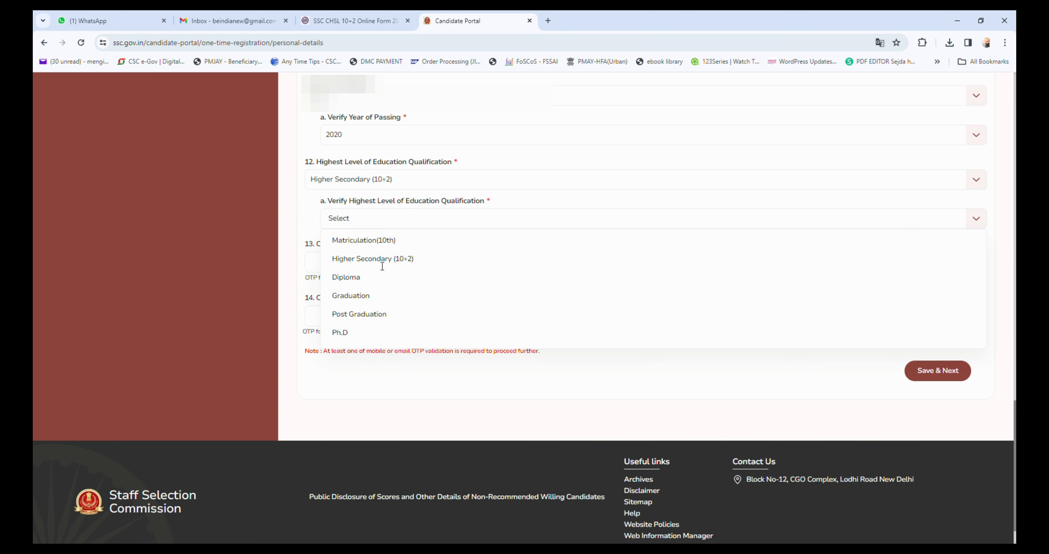
left_click(403, 260)
left_click(402, 265)
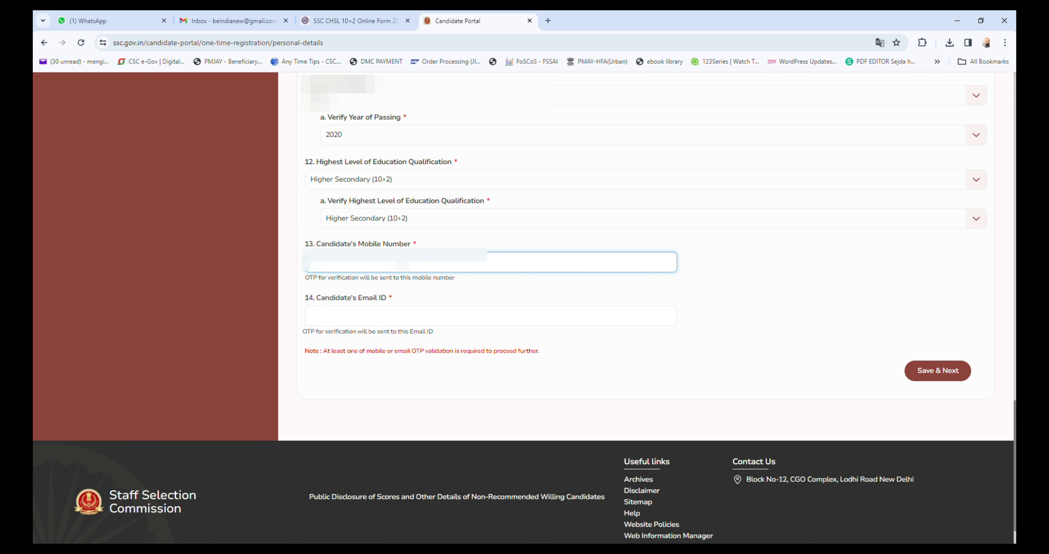
Enter the mobile number, send an OTP, and validate it with the received code.
type("•••")
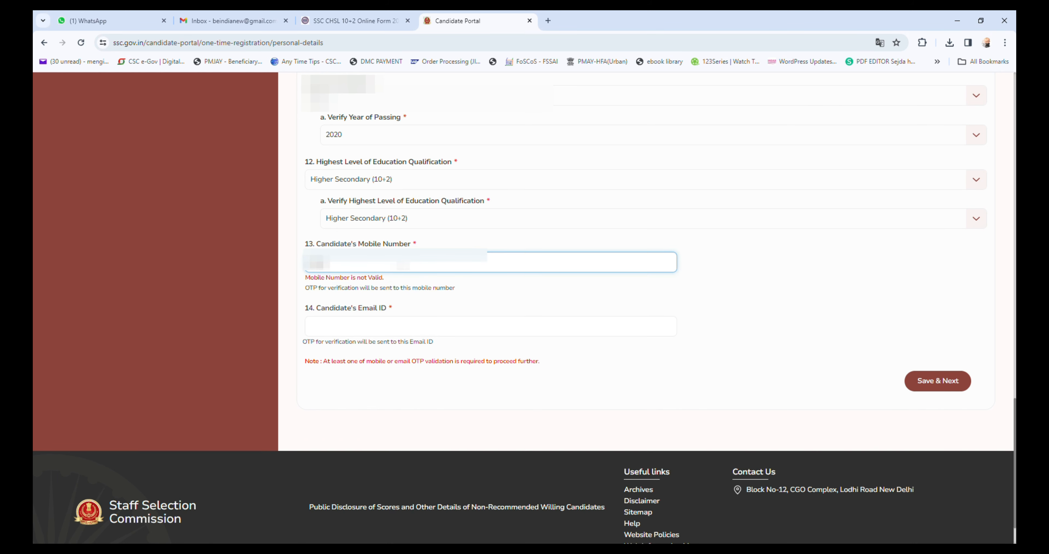
type("••")
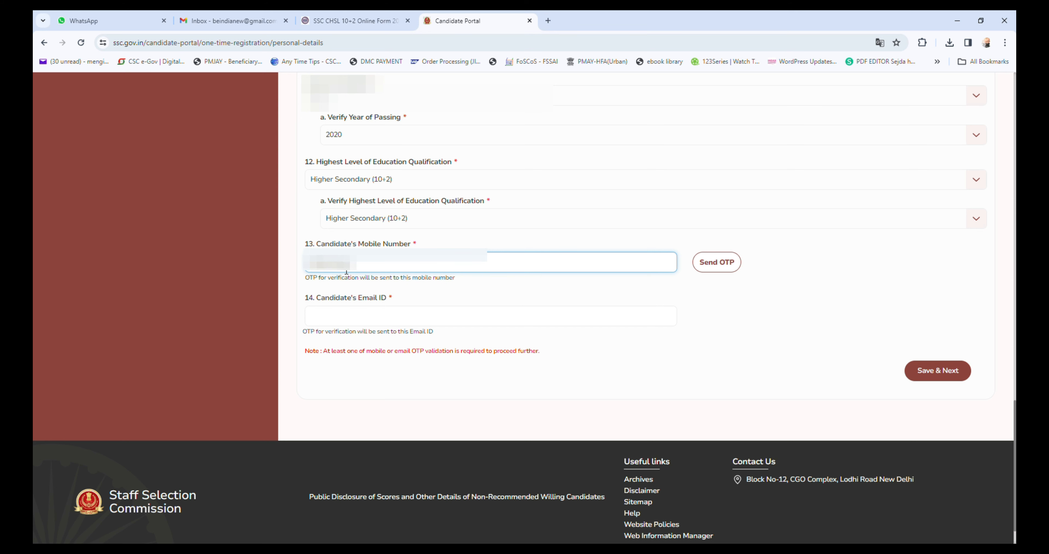
left_click(717, 263)
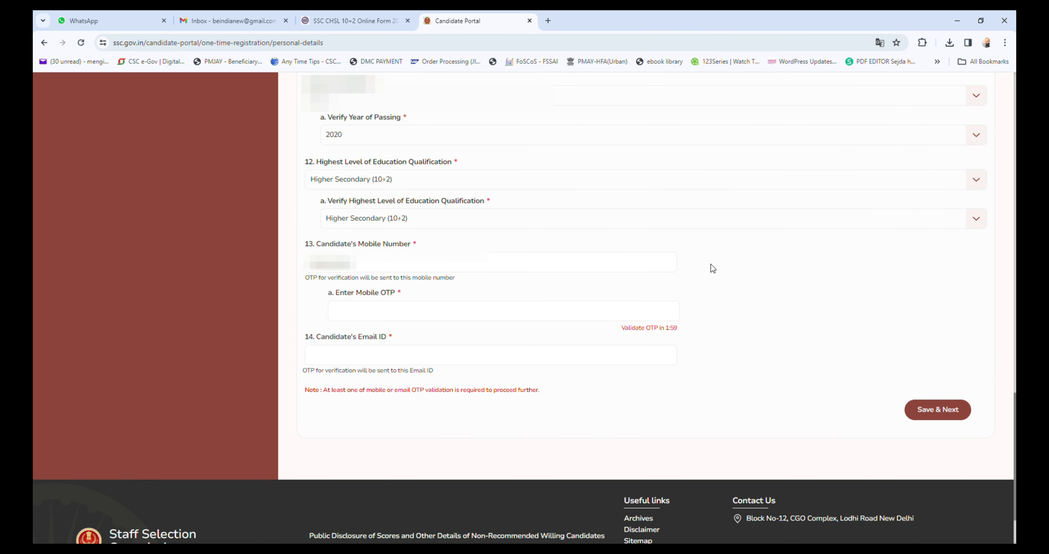
left_click(403, 317)
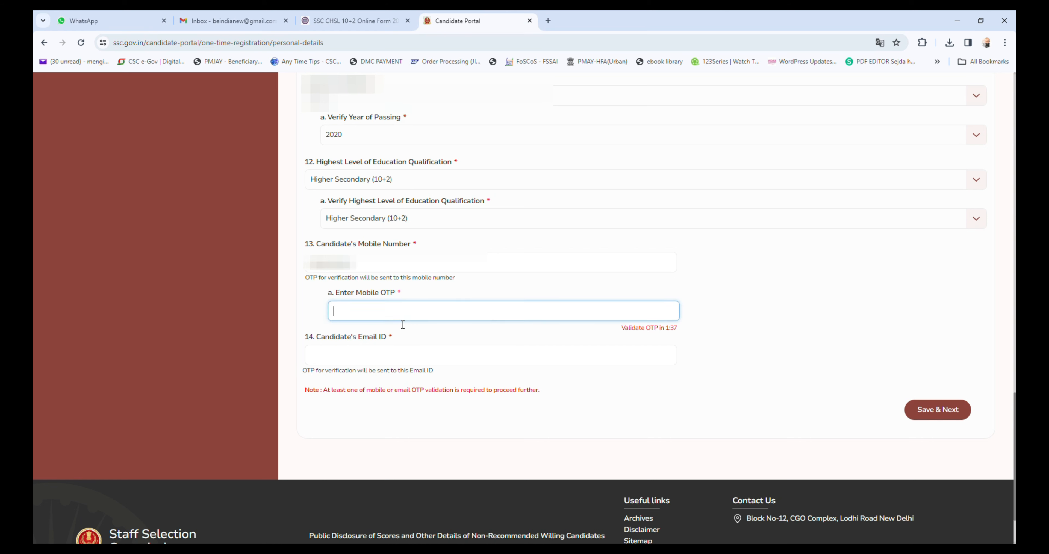
left_click(717, 312)
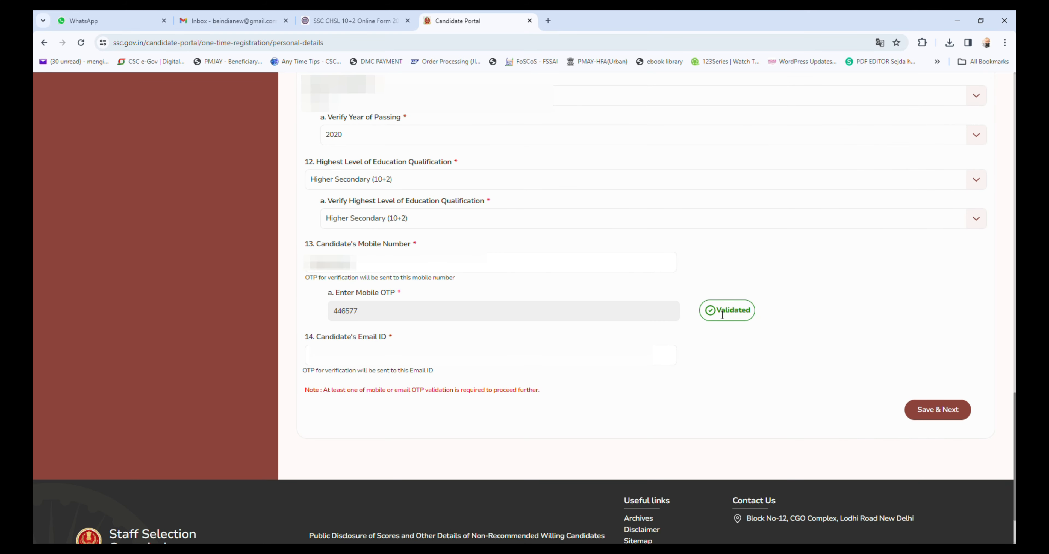
Fill in the Candidate's Email ID field and request an email OTP.
left_click(407, 350)
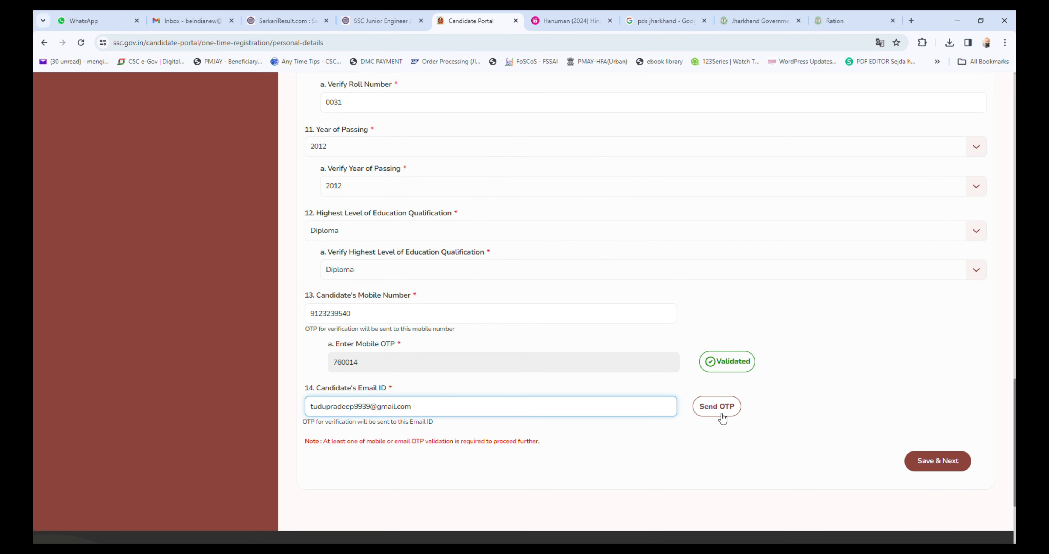
left_click(721, 411)
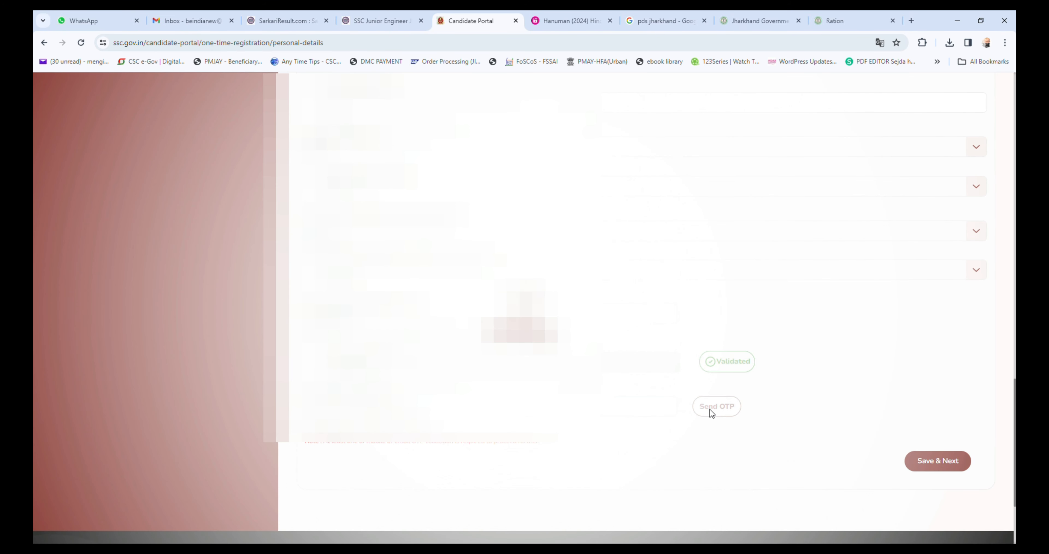
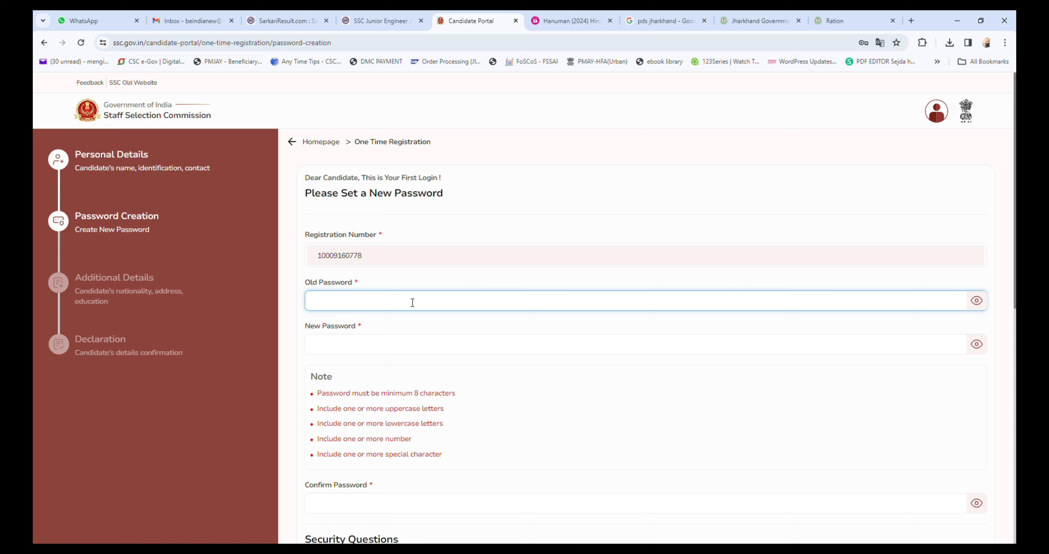
Enter the old password, then type the new password and confirm it.
type("••••••")
key("Tab")
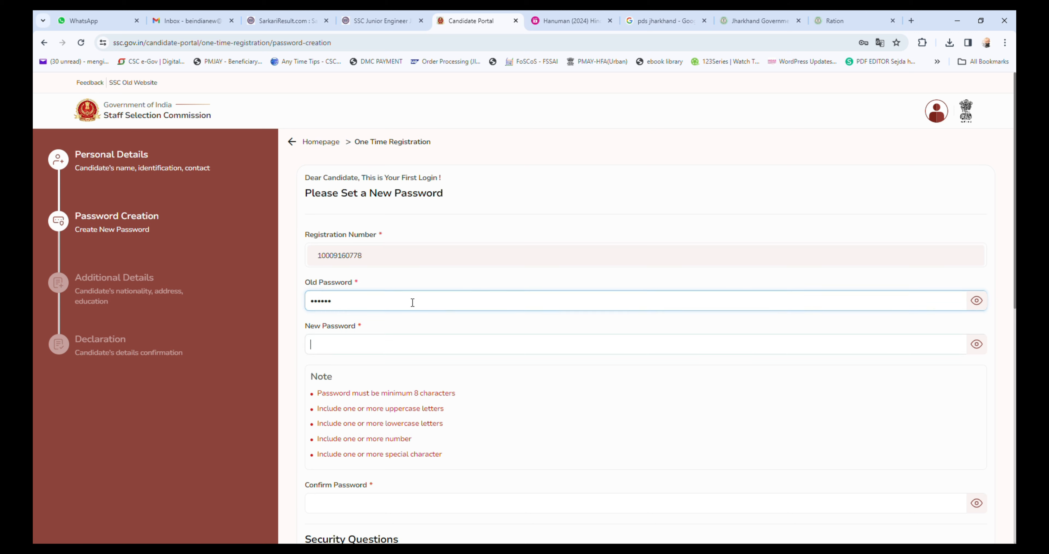
type("•")
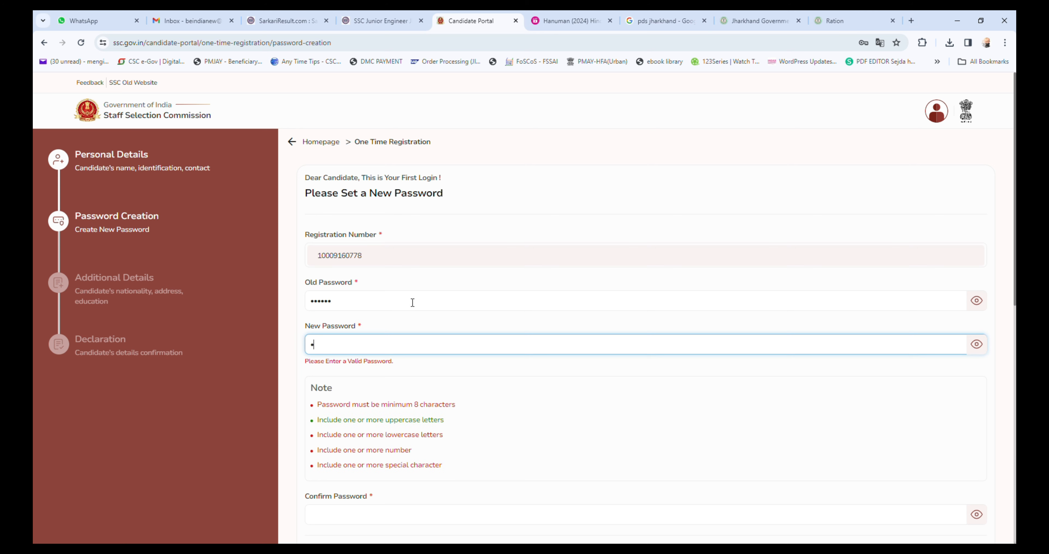
type("•••••••••••")
key("Tab")
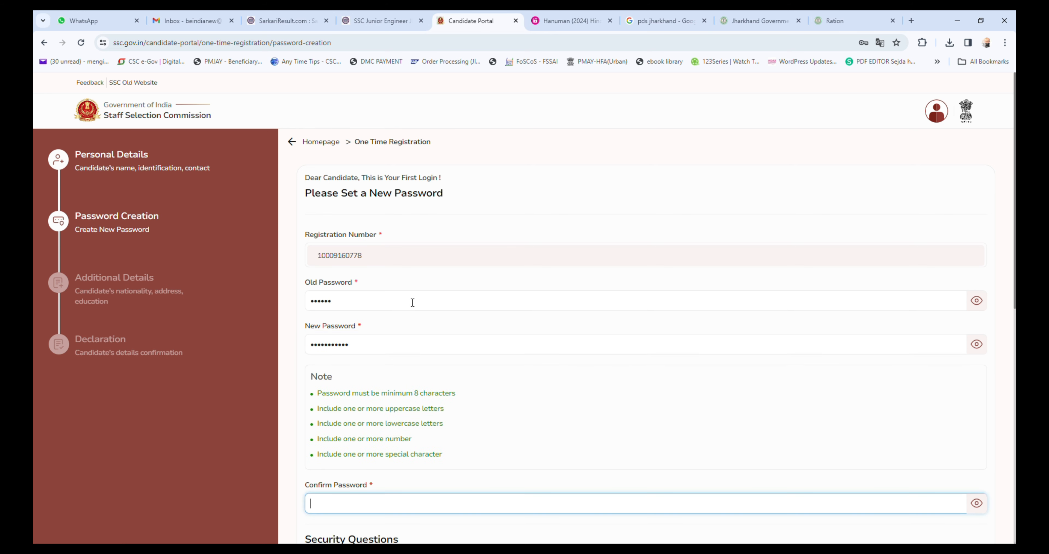
type("••••••••")
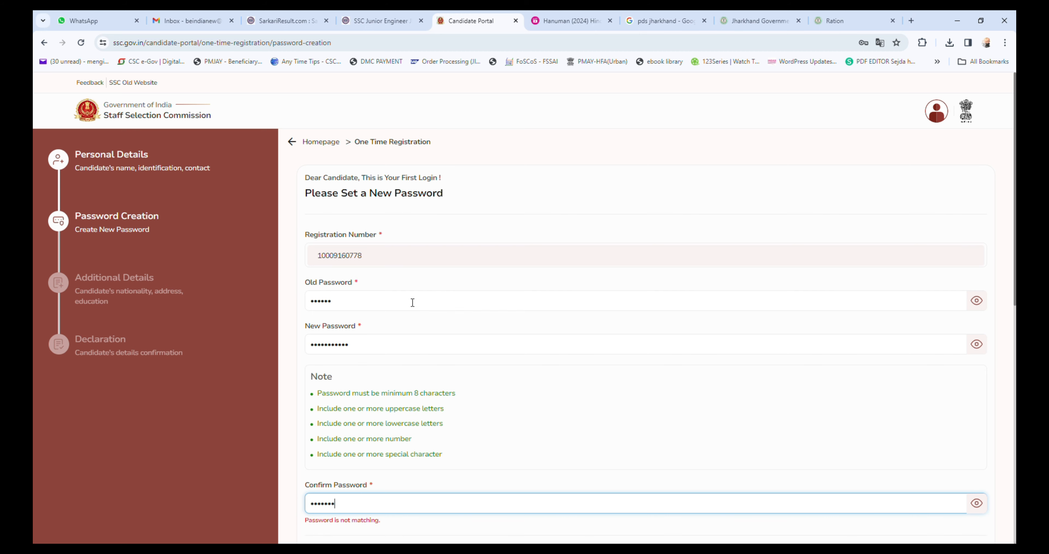
type("••••")
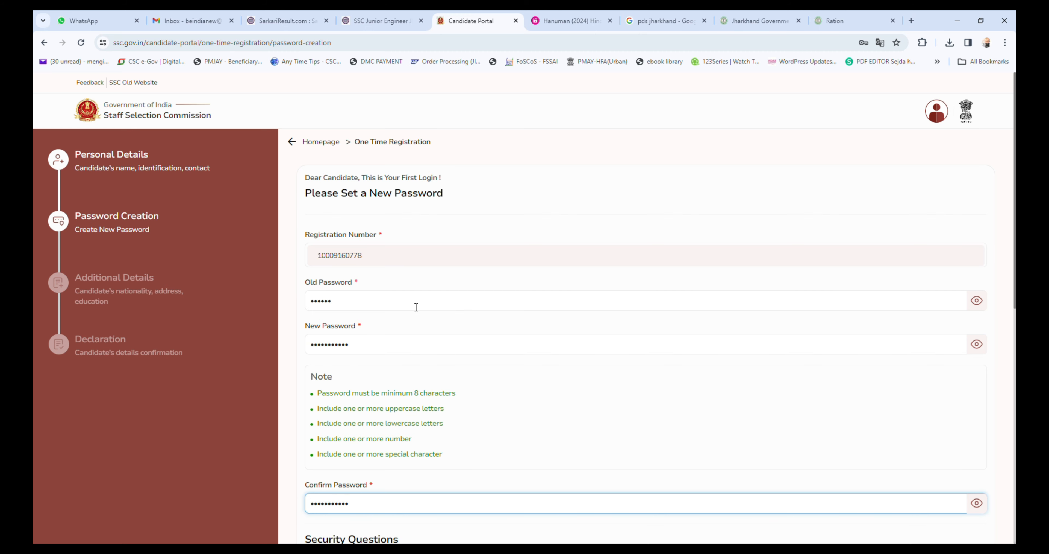
Answer 'What city were you born in?' and the favourite-book security questions, then save and confirm.
scroll(447, 309, "down", 4)
scroll(445, 305, "down", 6)
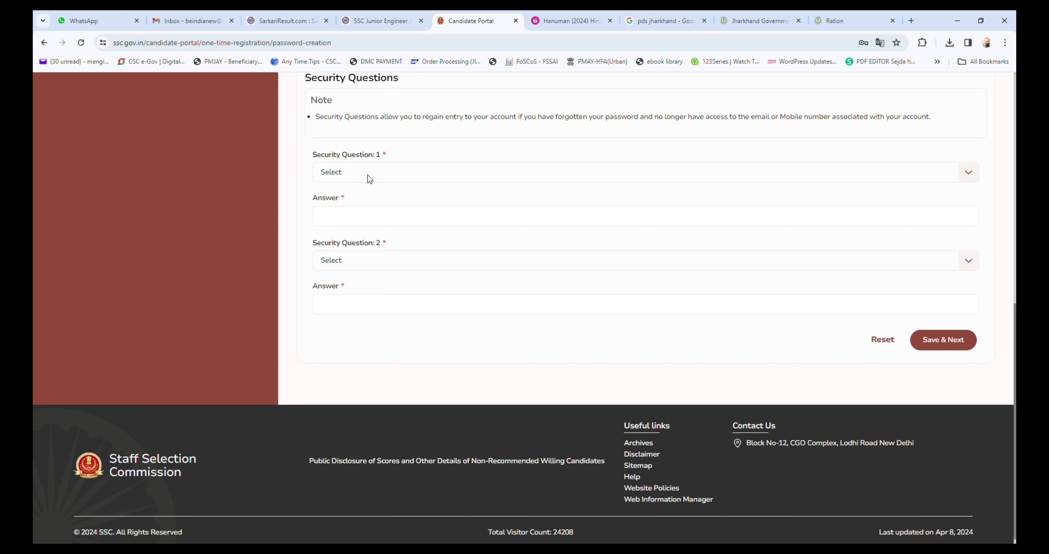
left_click(368, 175)
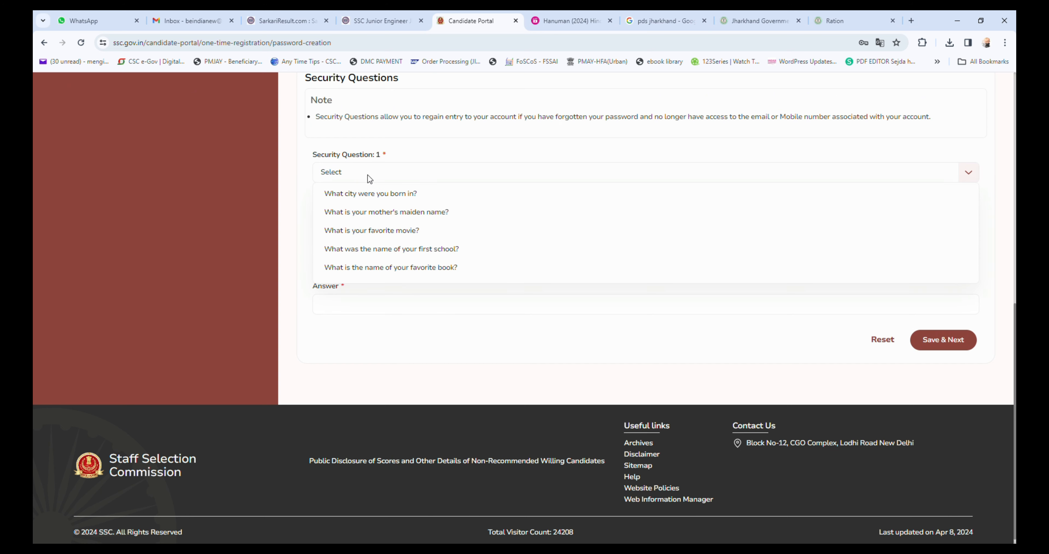
left_click(404, 200)
left_click(378, 222)
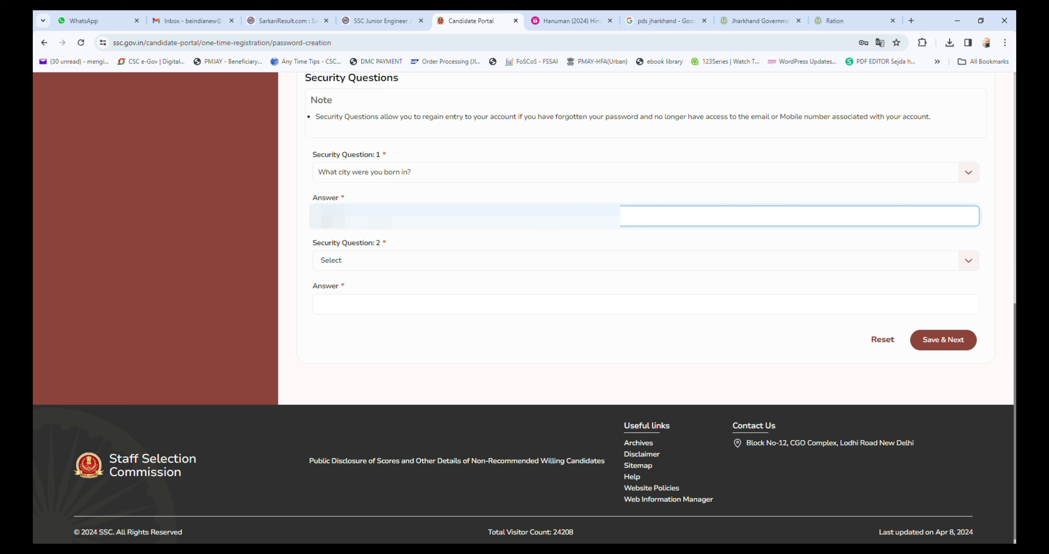
type("***")
left_click(384, 264)
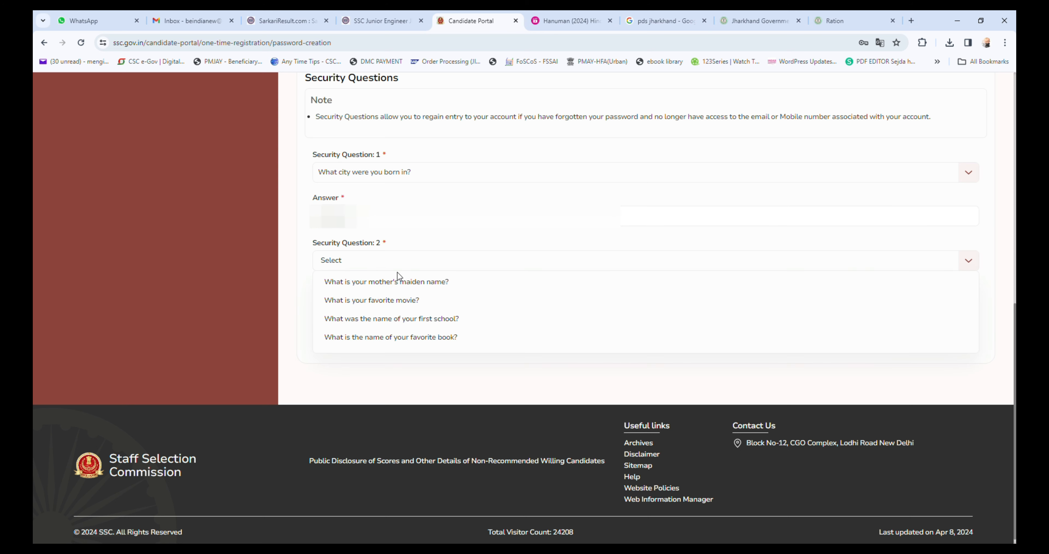
left_click(459, 339)
left_click(407, 306)
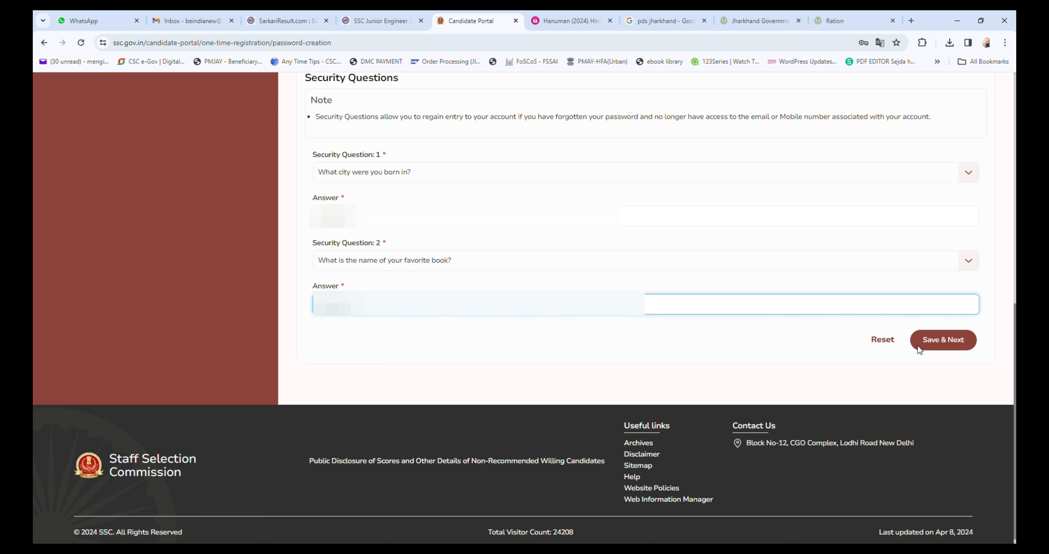
left_click(946, 339)
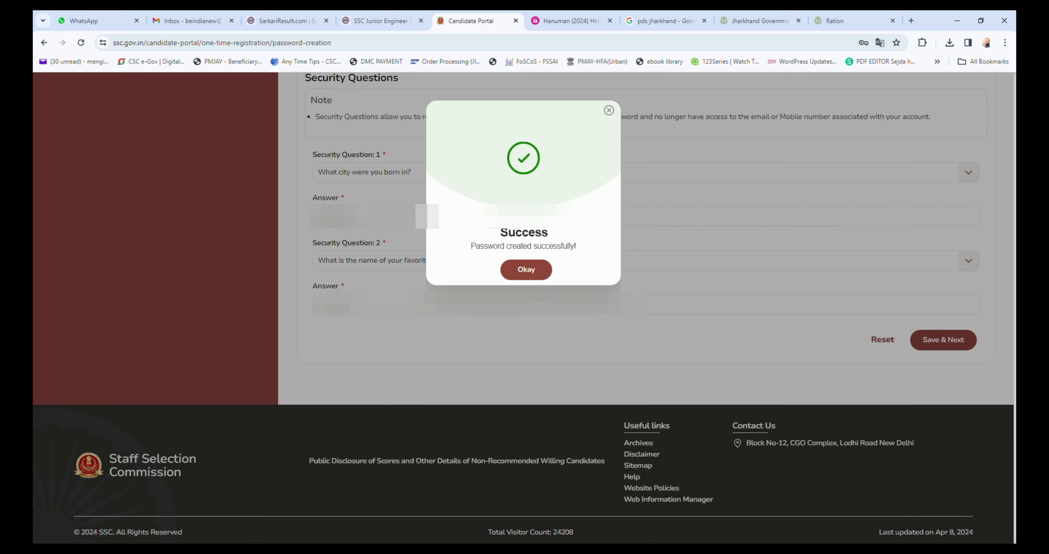
left_click(534, 278)
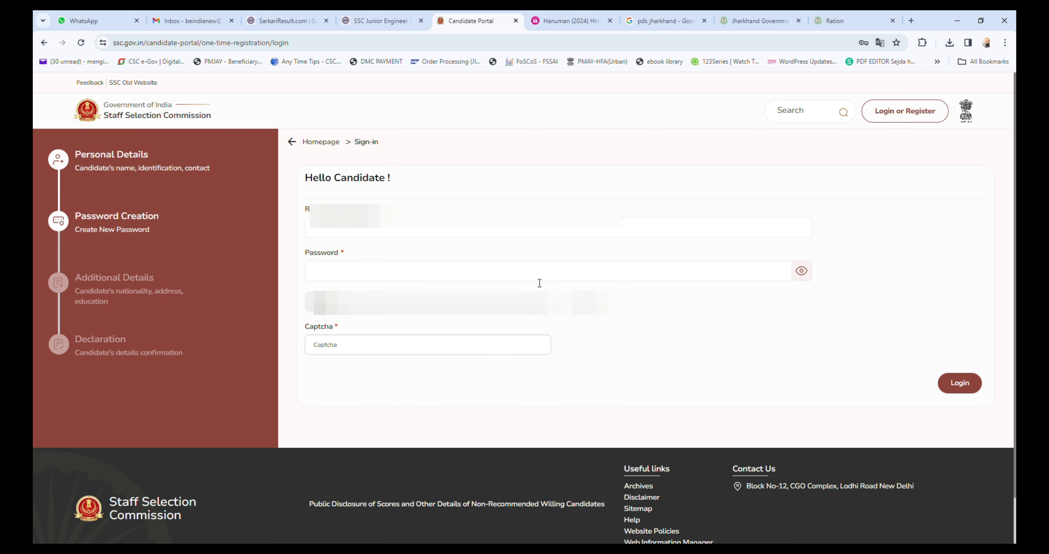
Log in with the pasted registration number, the new password and the displayed captcha.
key("ctrl+v")
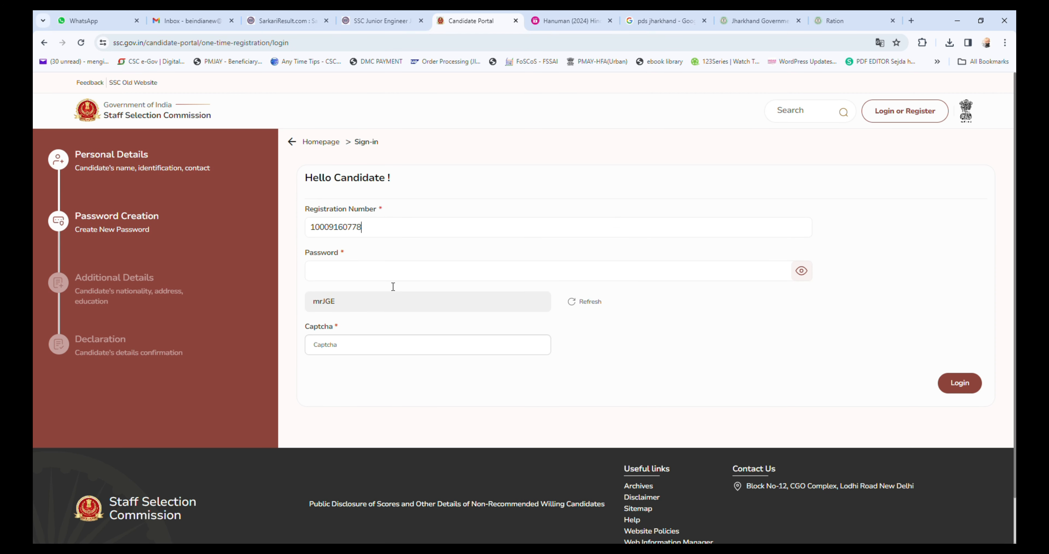
left_click(398, 278)
type("••••••••••••")
key("Tab")
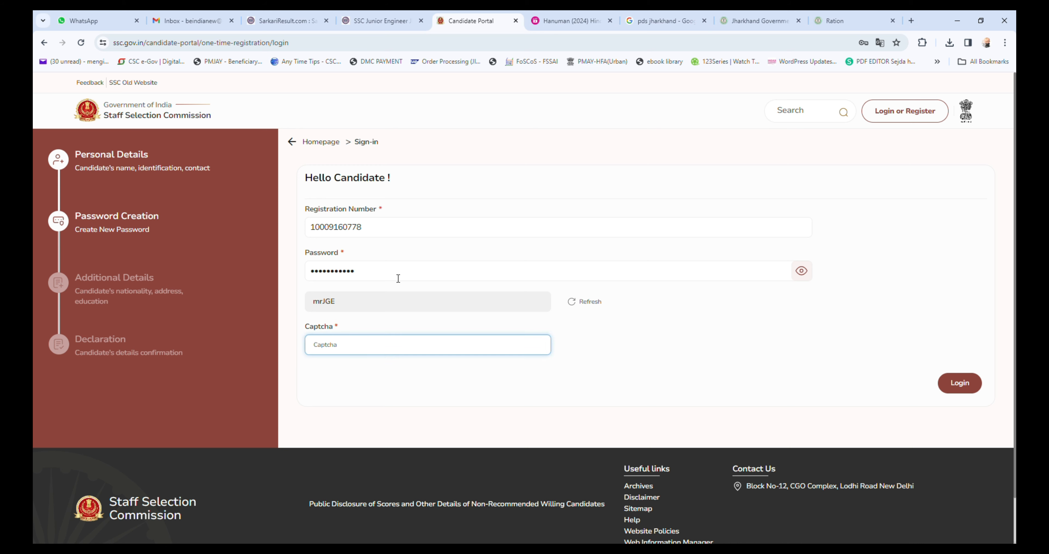
type("mrJGE")
left_click(957, 382)
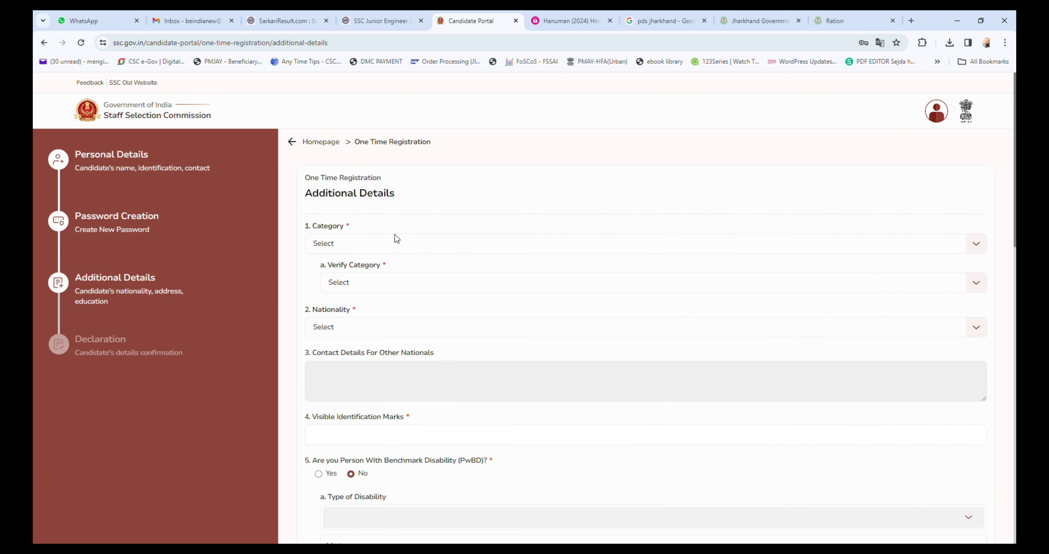
Set category and verified category to ST and nationality to Citizen of India.
left_click(394, 240)
left_click(407, 301)
left_click(431, 285)
left_click(416, 340)
left_click(428, 332)
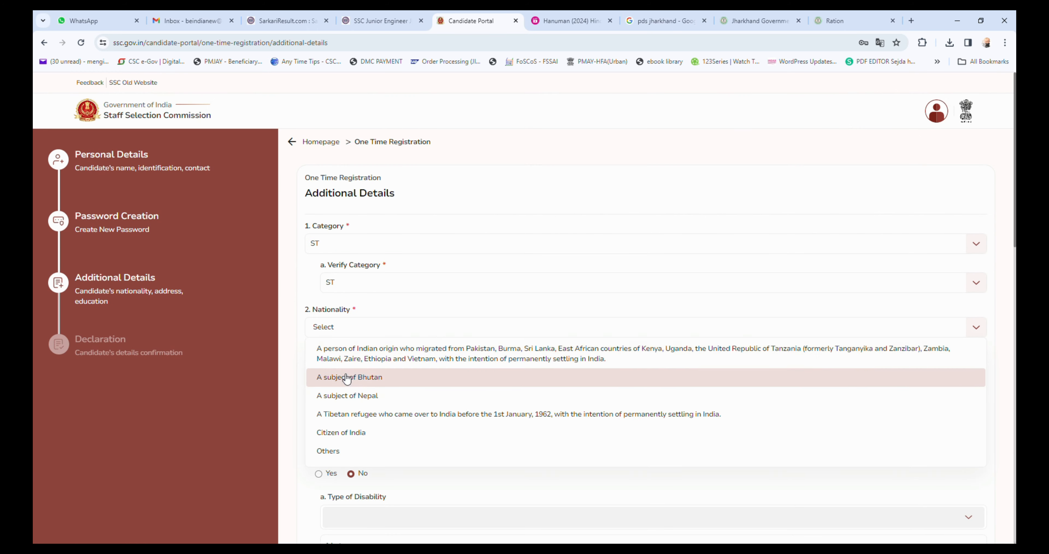
left_click(392, 435)
Enter 'A MOLE ON LEFT EYEBROW' as the visible identification mark.
scroll(407, 427, "down", 5)
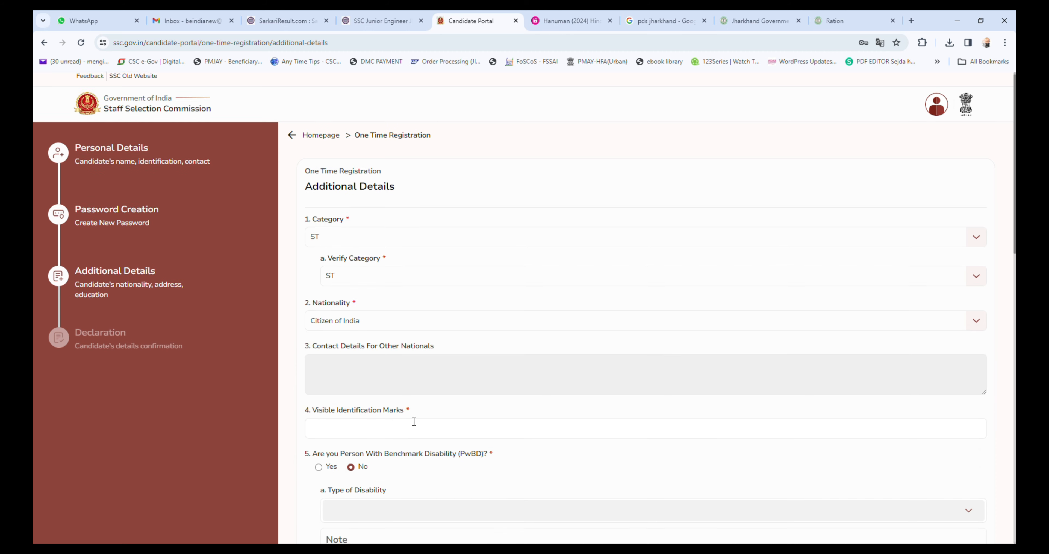
left_click(380, 232)
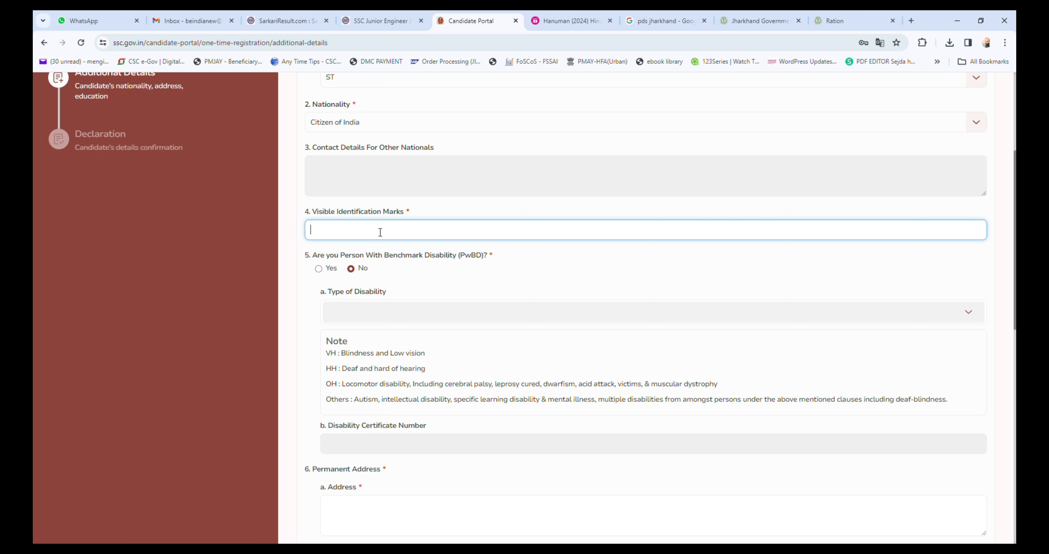
type("A MOLE ON LEFT EYEBROW")
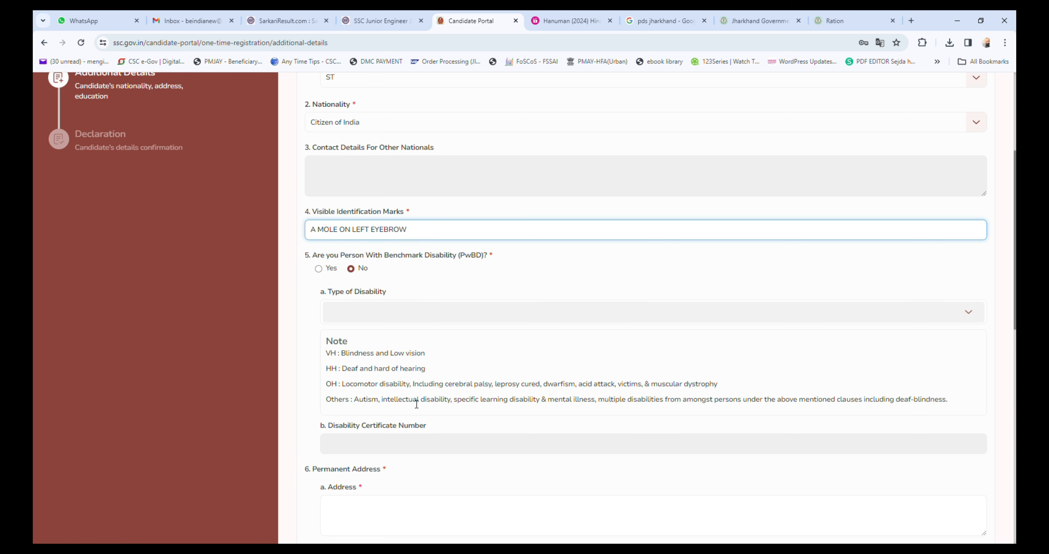
scroll(466, 321, "down", 6)
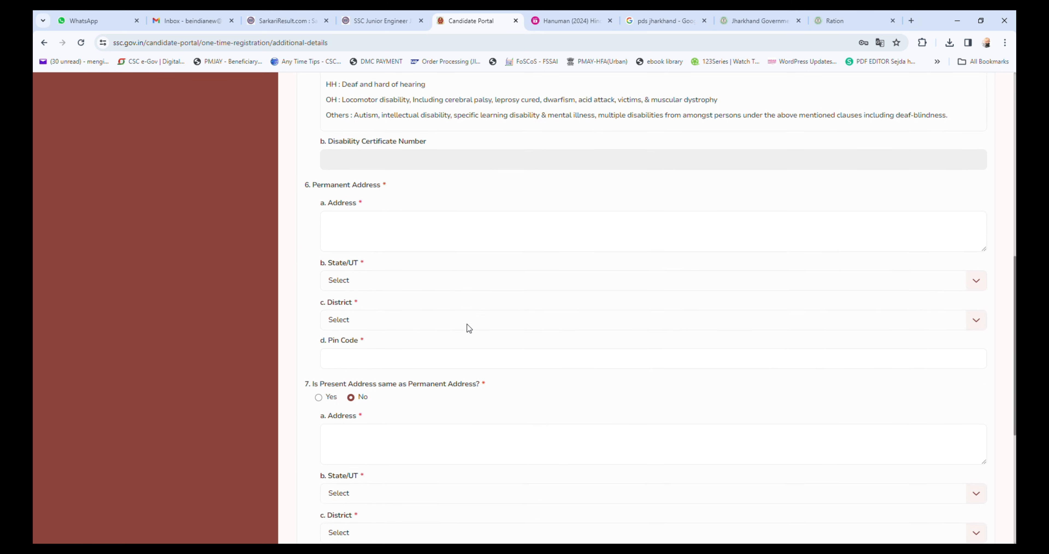
Enter the permanent address with state Jharkhand, district Bokaro and its pin code.
scroll(455, 297, "down", 1)
left_click(387, 163)
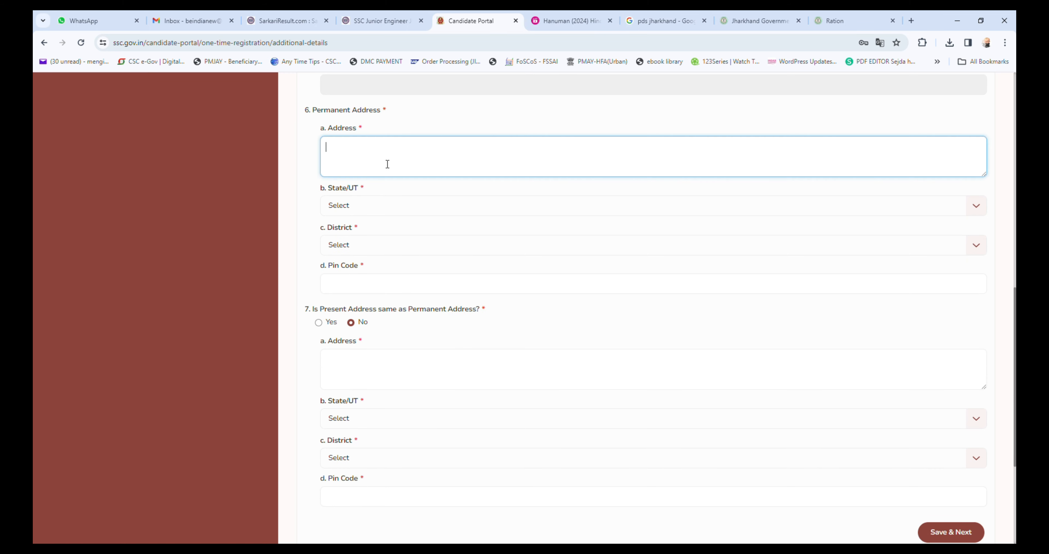
type("VILL")
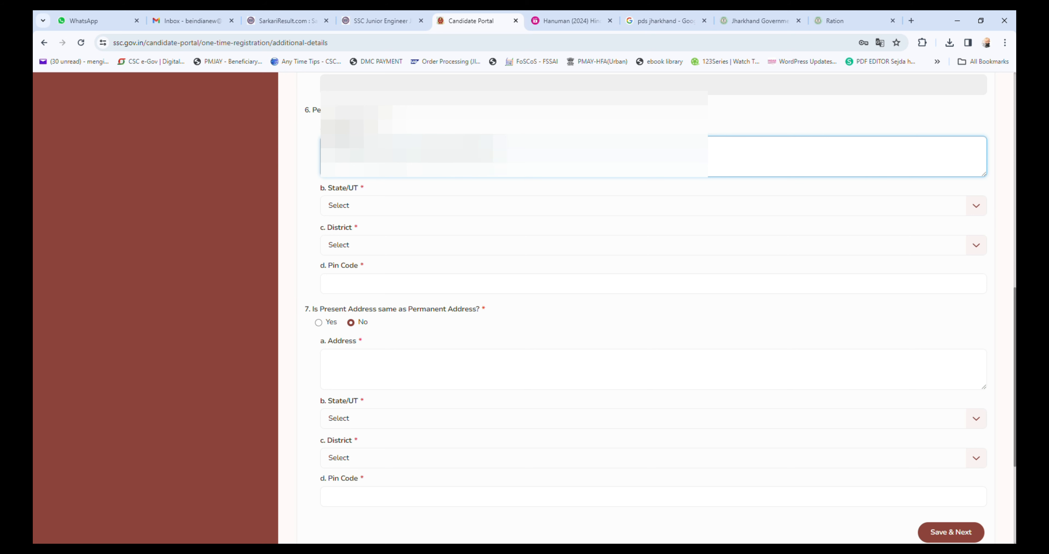
left_click(374, 210)
scroll(402, 272, "down", 5)
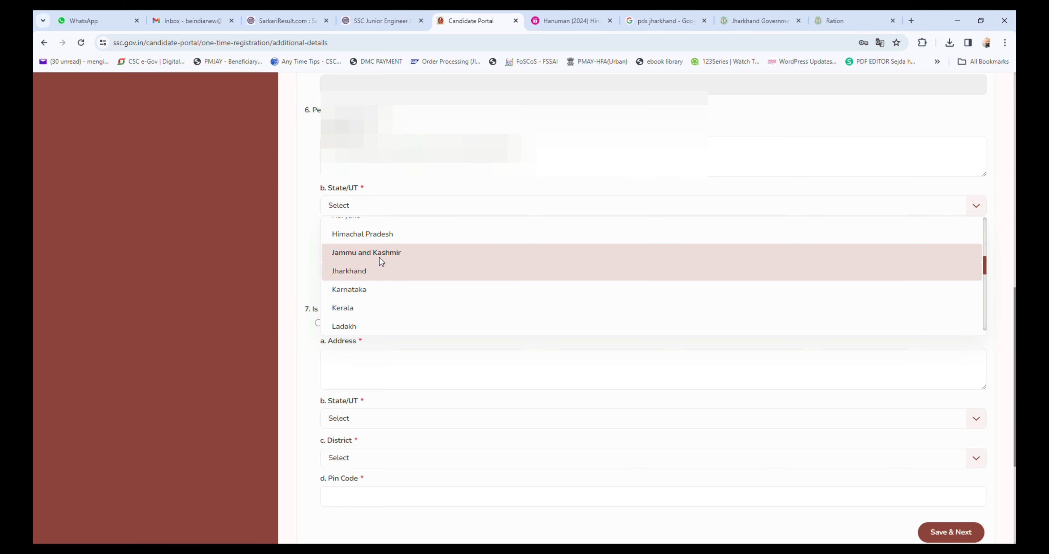
left_click(380, 267)
left_click(378, 250)
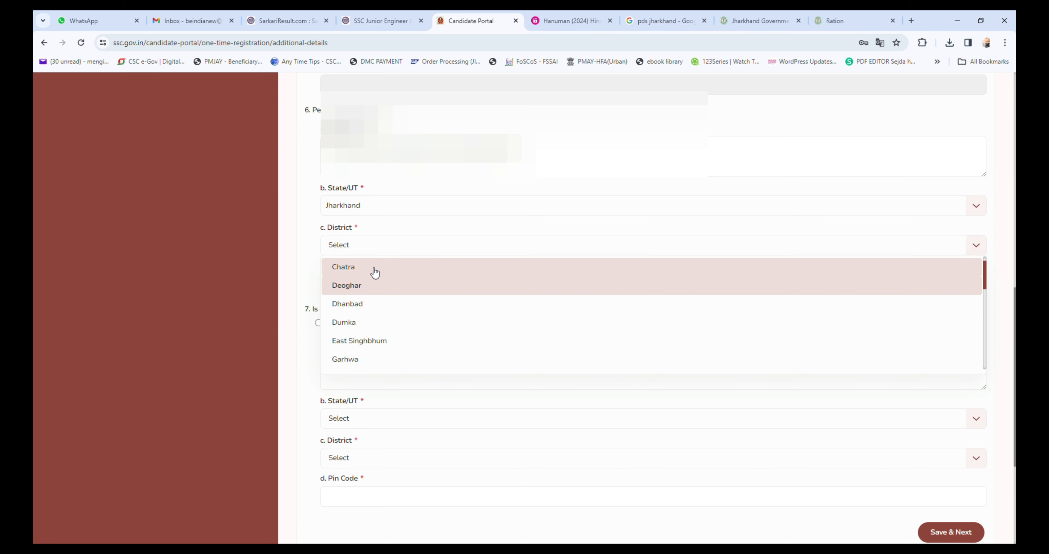
scroll(363, 276, "up", 1)
left_click(358, 267)
left_click(361, 291)
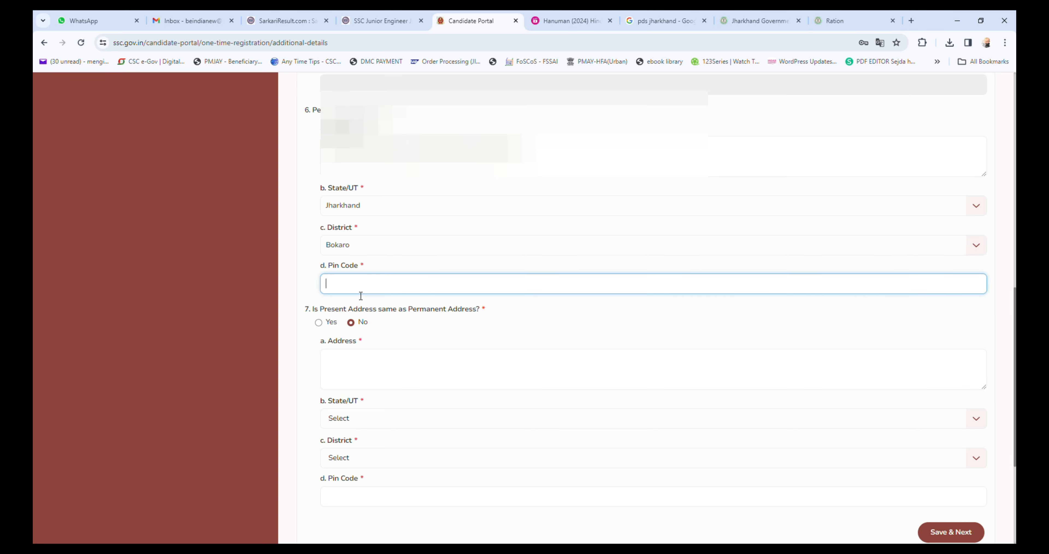
type("828134")
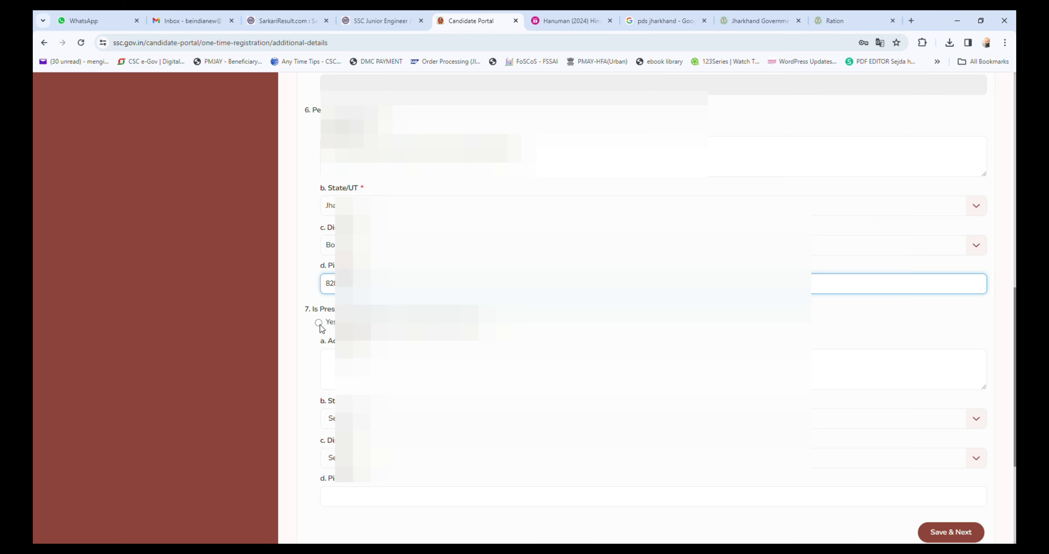
Mark the present address as the same as permanent and save the additional details.
left_click(323, 323)
scroll(652, 310, "down", 3)
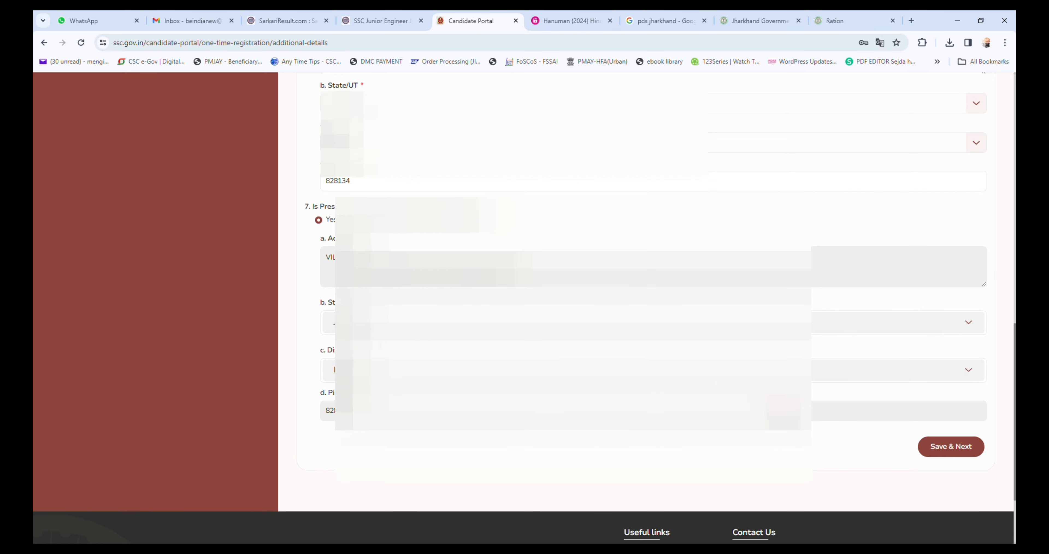
left_click(950, 447)
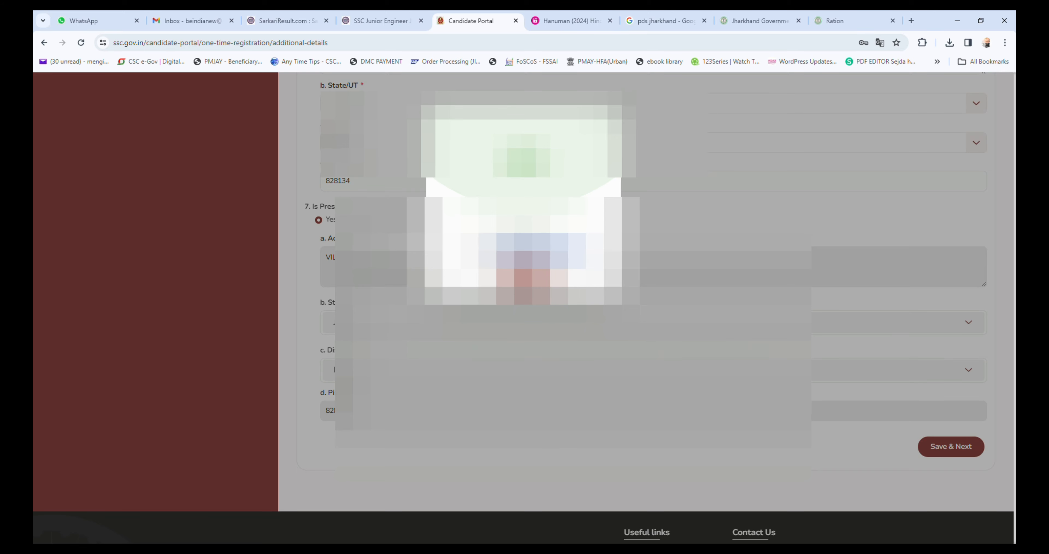
Scroll through the one-time registration preview, then close it.
left_click(535, 278)
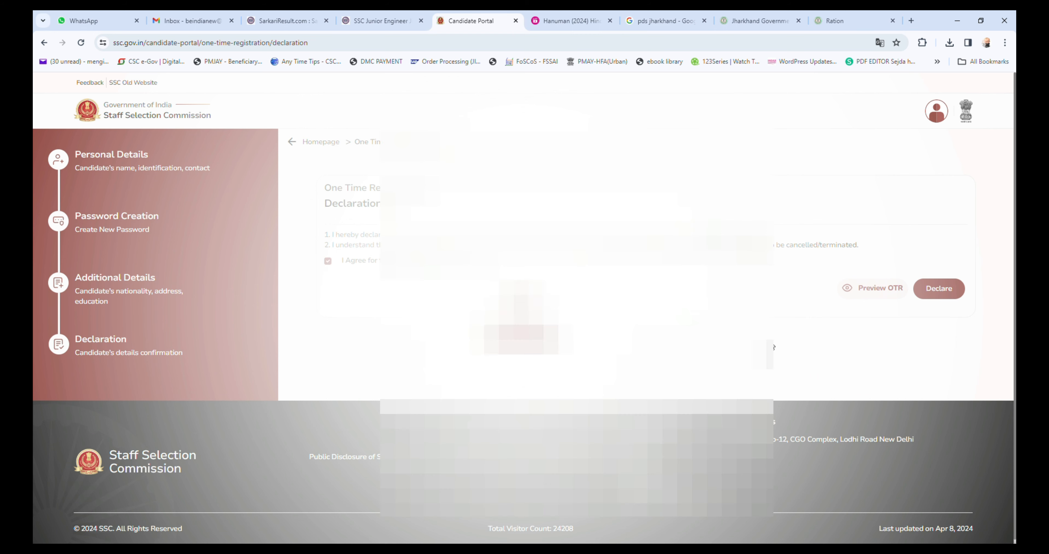
scroll(774, 348, "down", 2)
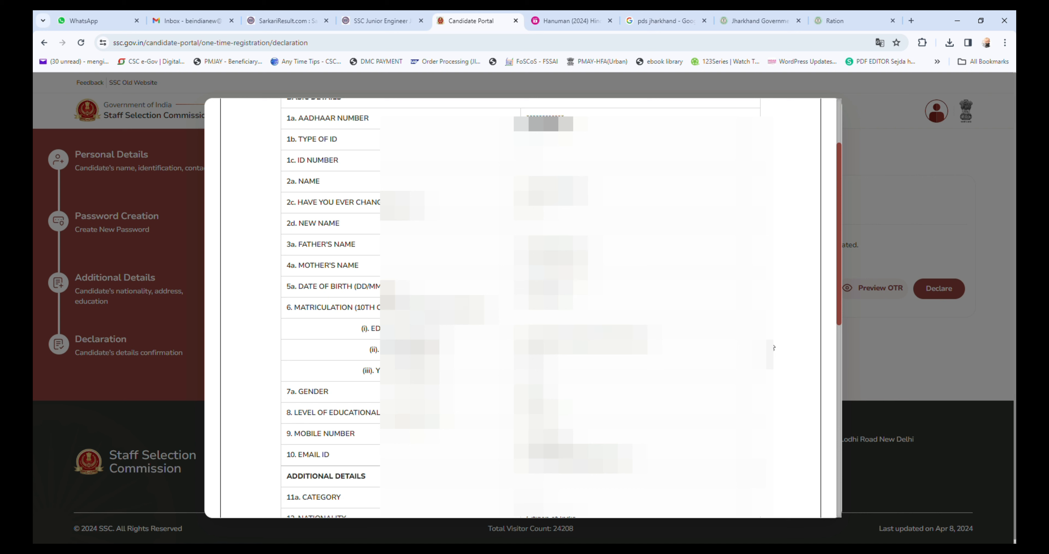
scroll(773, 347, "down", 1)
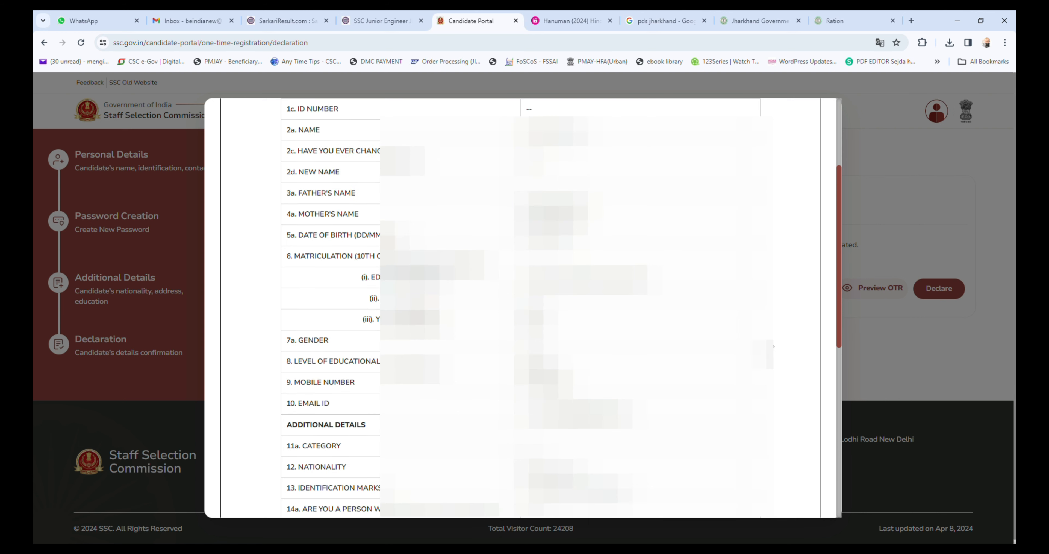
scroll(521, 308, "down", 6)
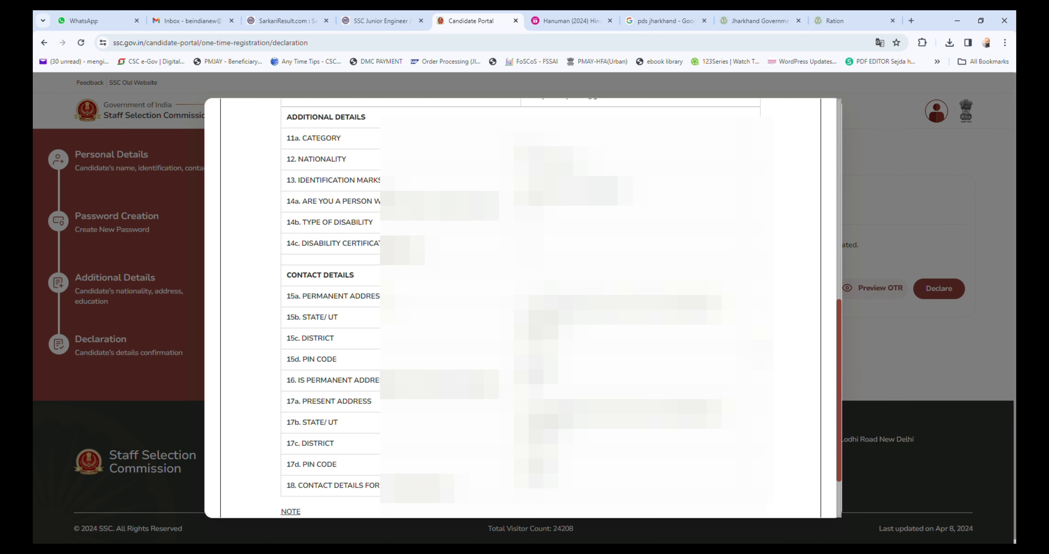
scroll(520, 307, "down", 1)
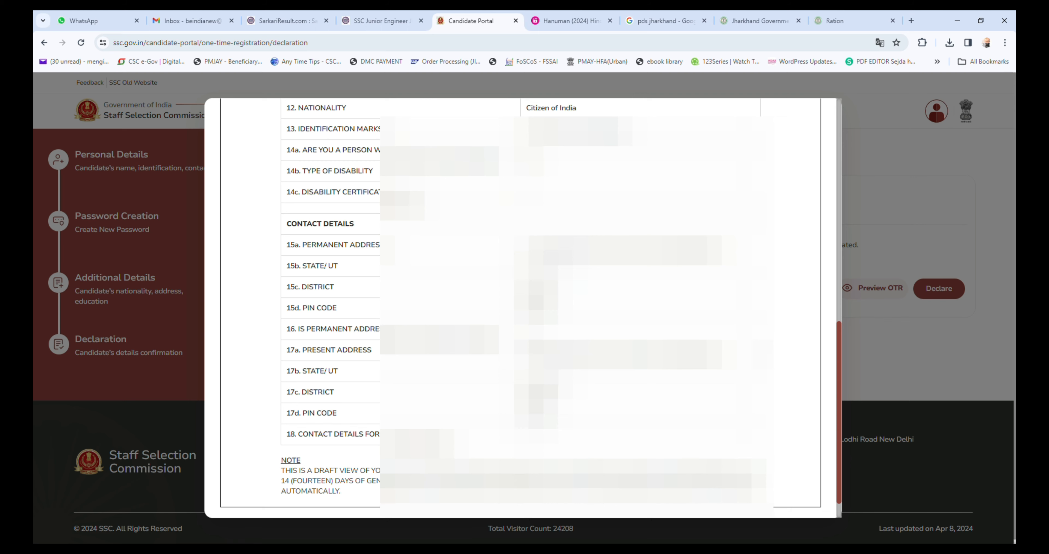
scroll(521, 308, "down", 1)
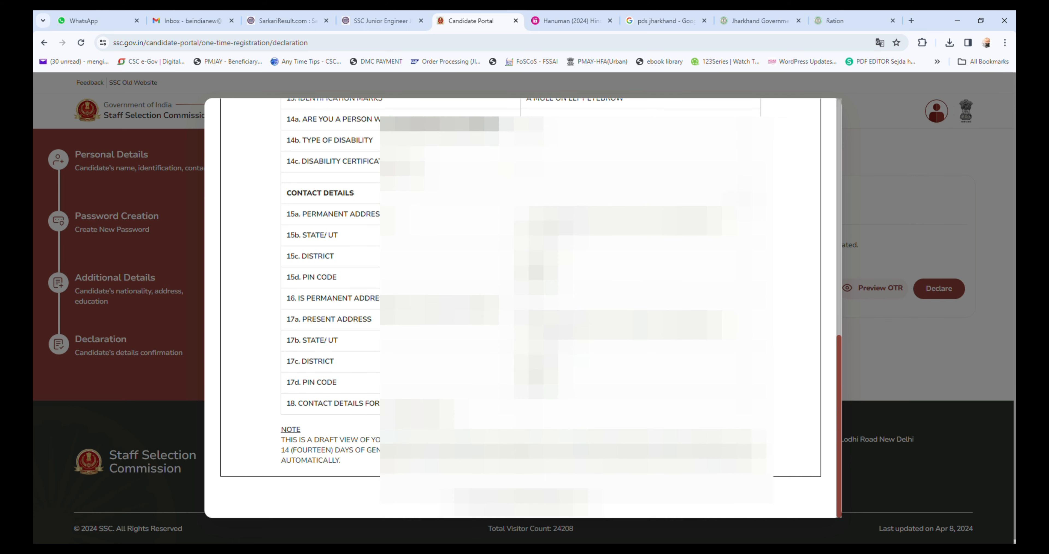
scroll(806, 153, "up", 15)
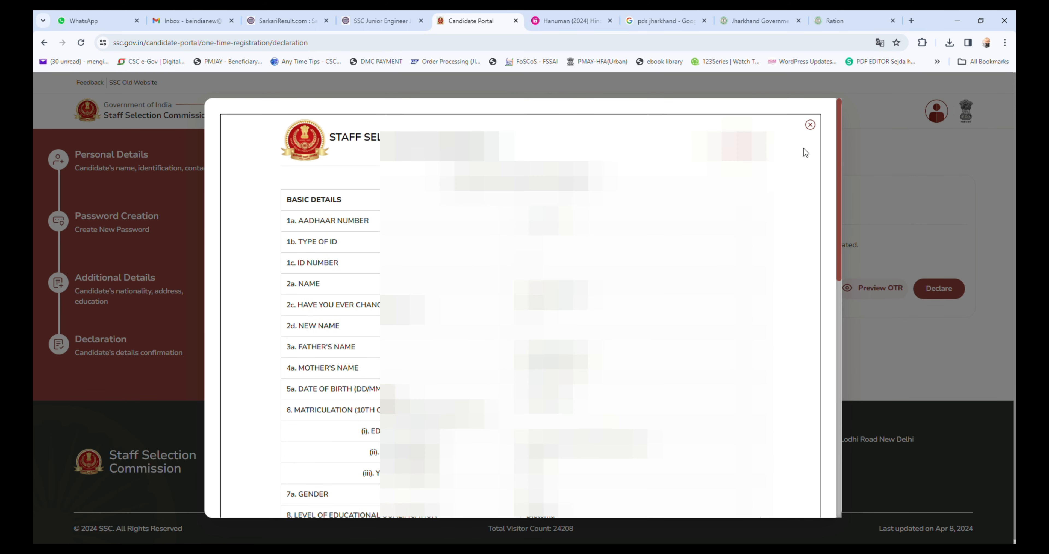
left_click(810, 124)
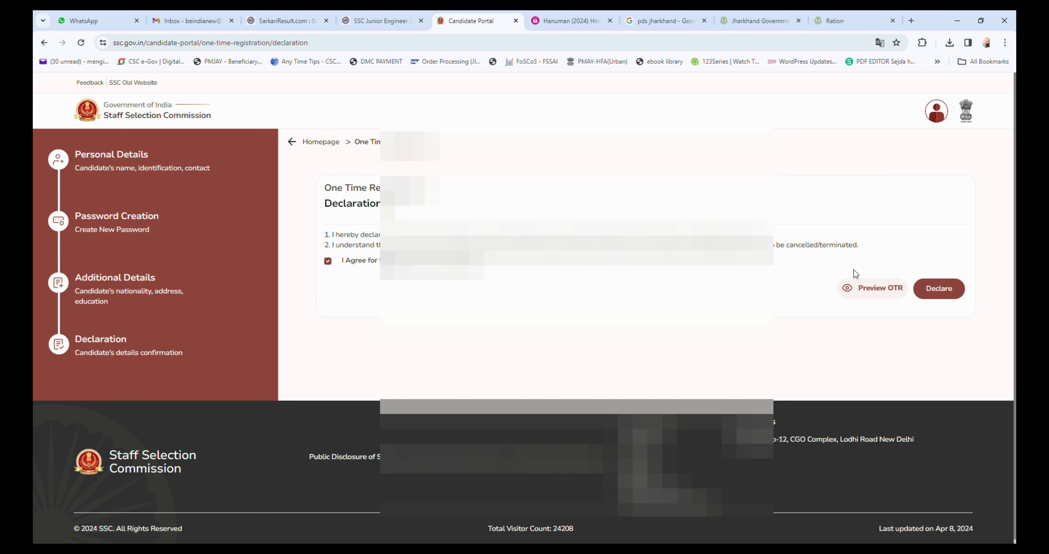
Submit the declaration and acknowledge both success messages.
left_click(940, 289)
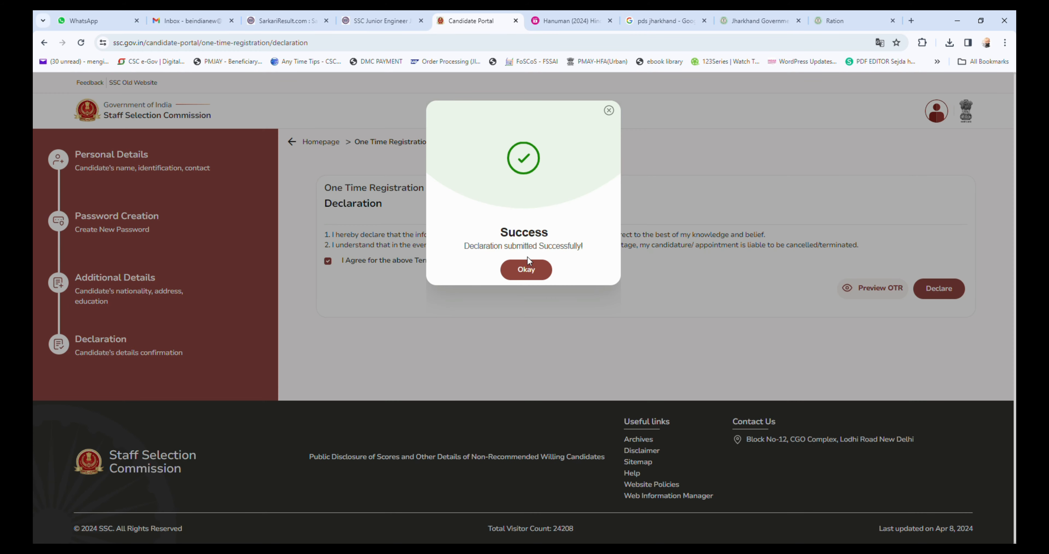
left_click(530, 269)
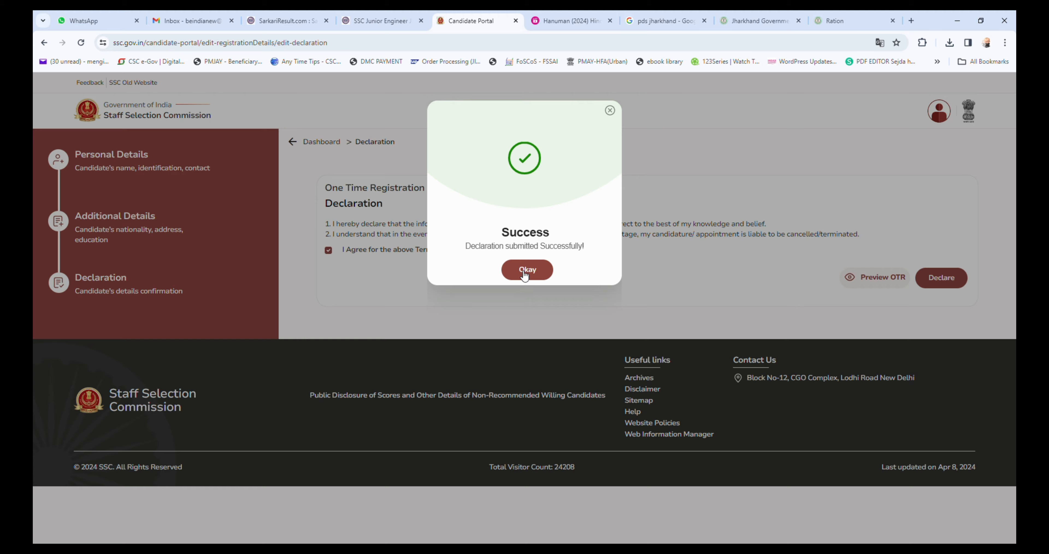
left_click(525, 271)
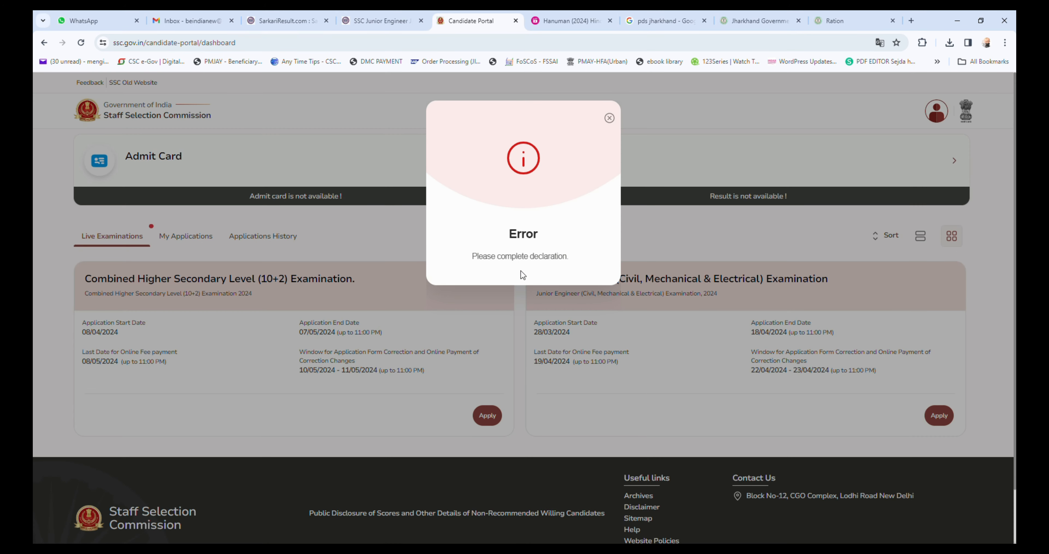
Dismiss the incomplete-declaration error and apply for Junior Engineer 2024 via the SSC home page's Apply link.
left_click(609, 118)
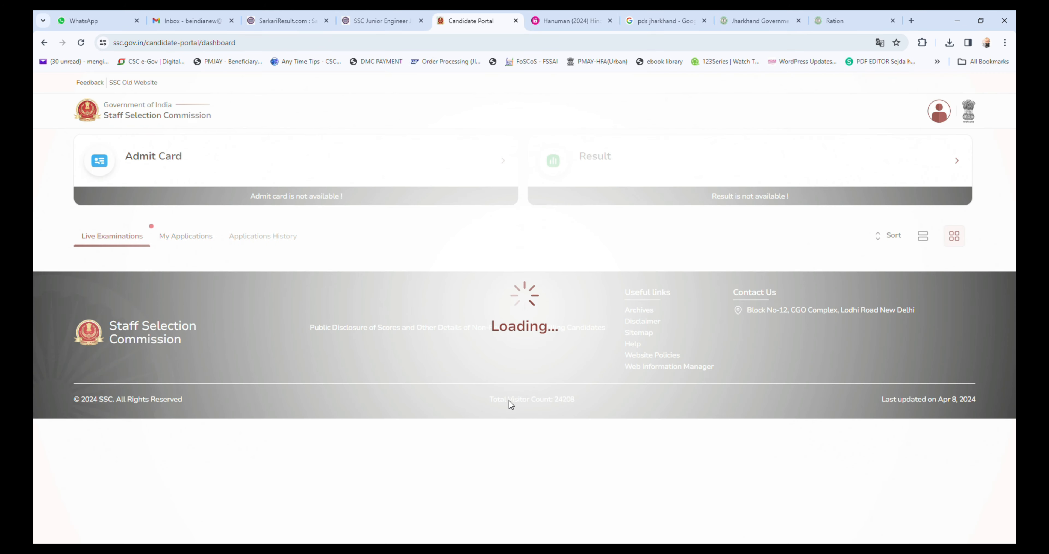
scroll(650, 348, "down", 5)
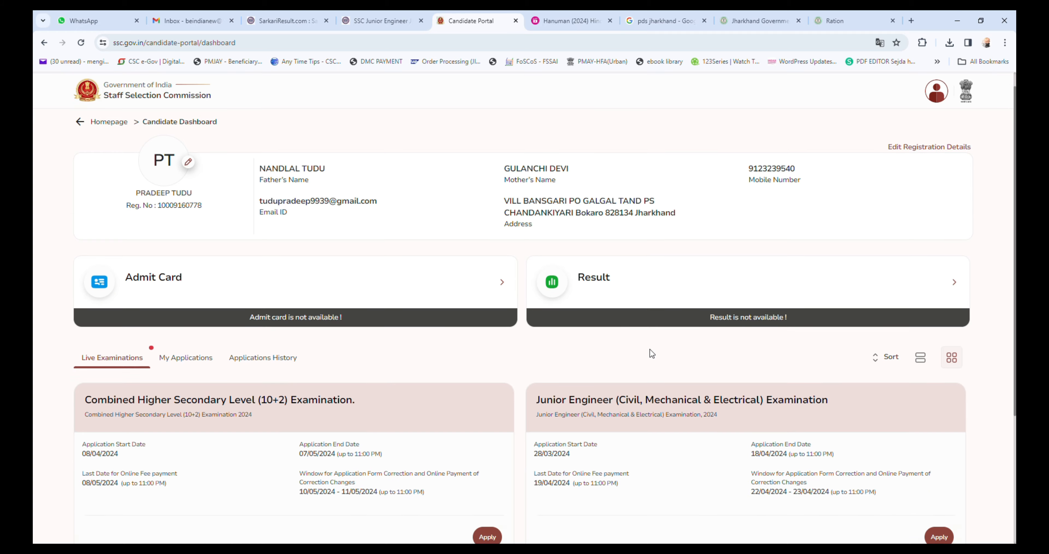
left_click(486, 354)
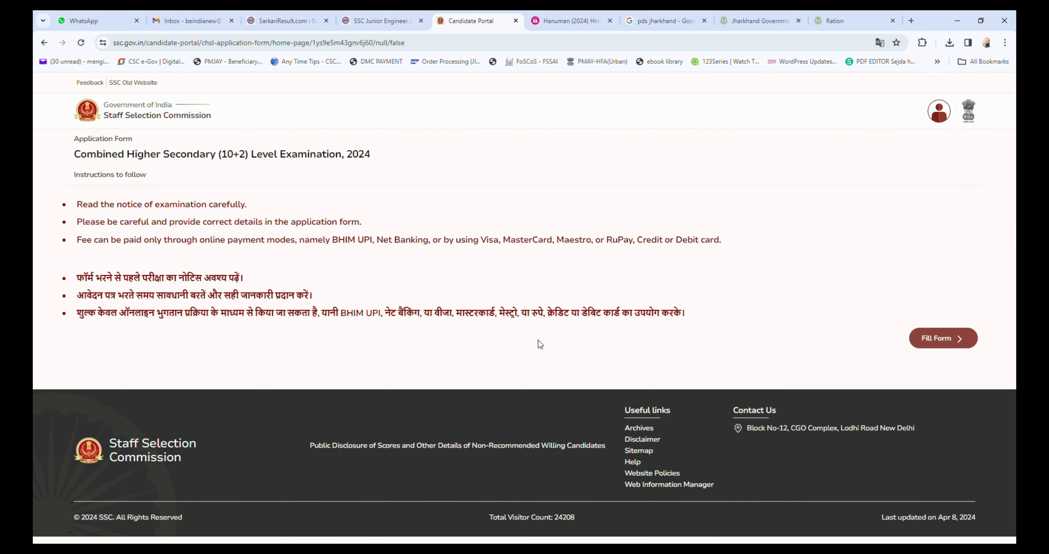
left_click(93, 112)
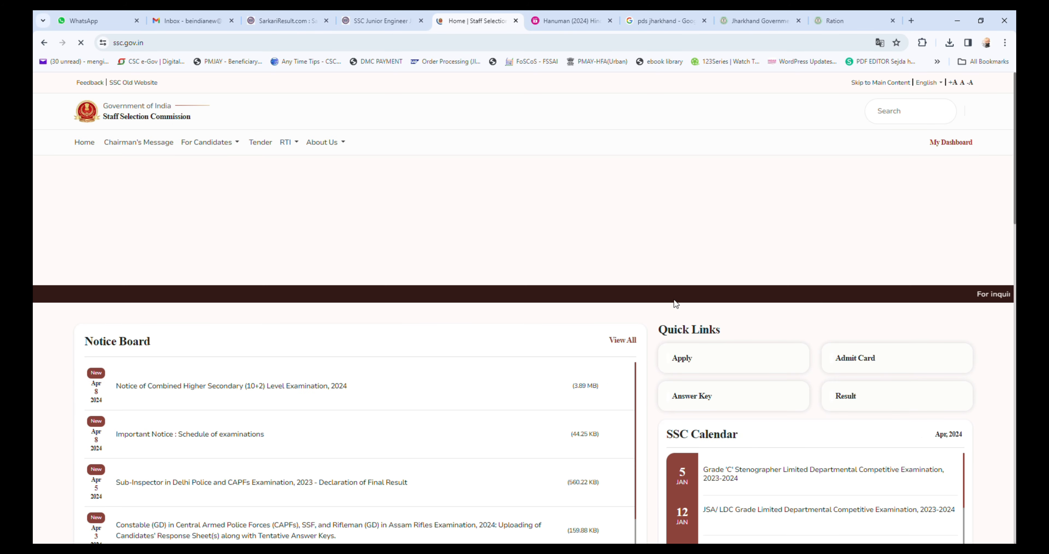
left_click(684, 358)
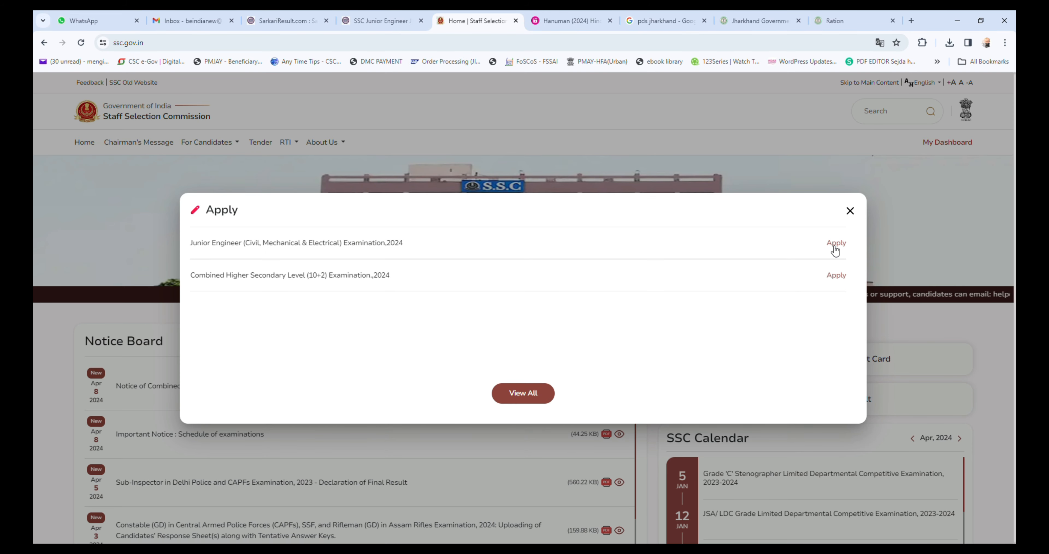
left_click(836, 246)
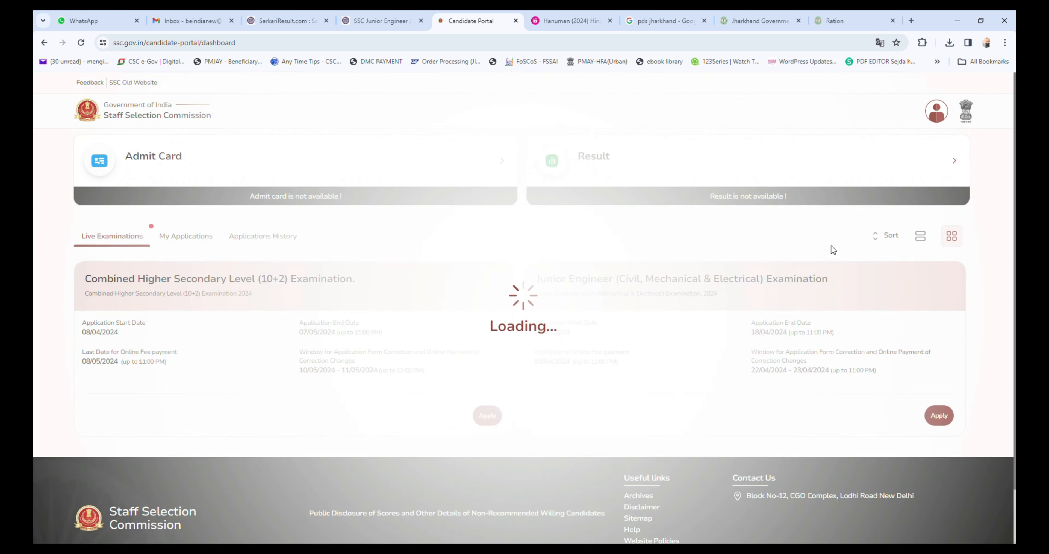
scroll(831, 244, "down", 5)
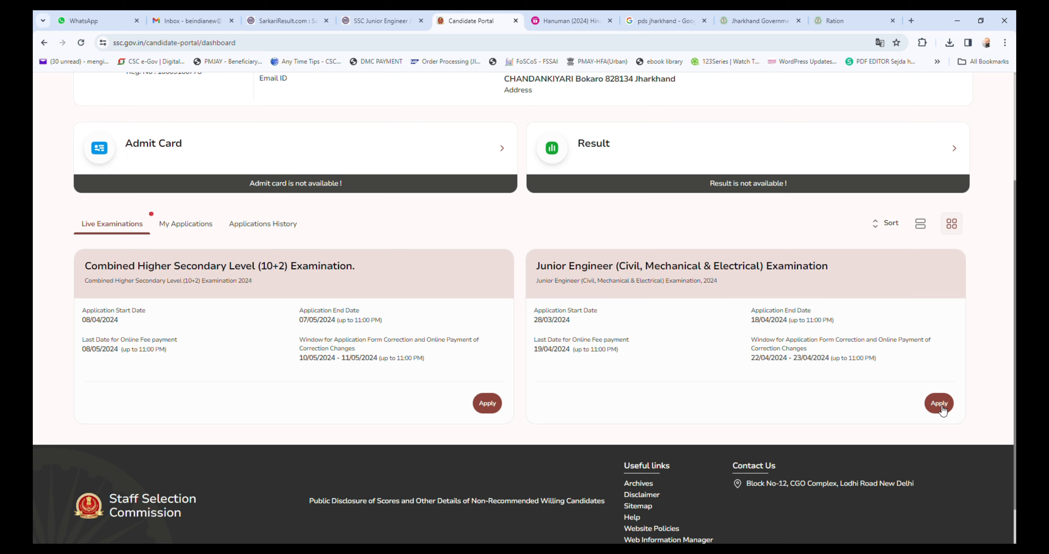
Open the Junior Engineer 2024 form and save the prefilled personal details to reach Education Details.
left_click(940, 405)
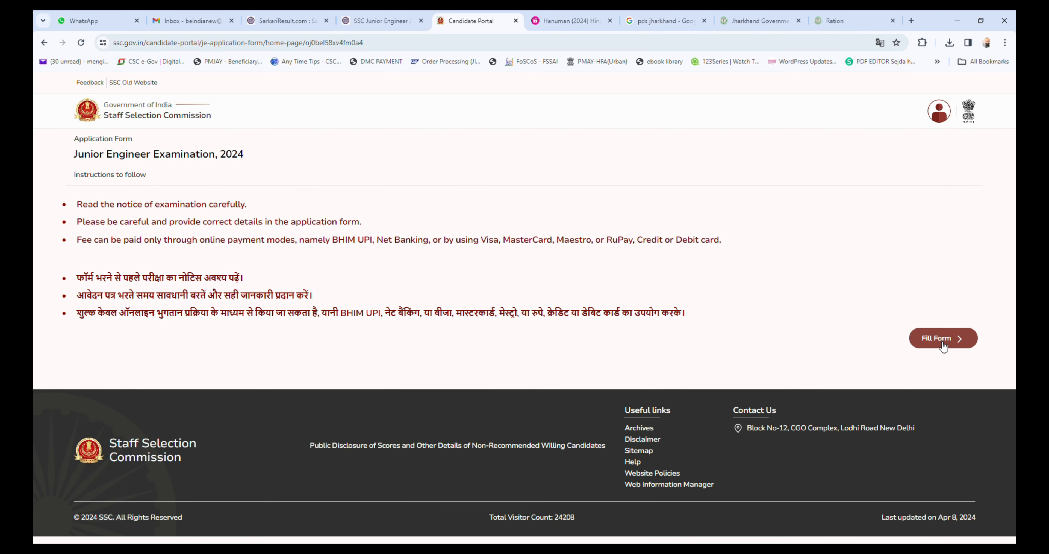
left_click(942, 343)
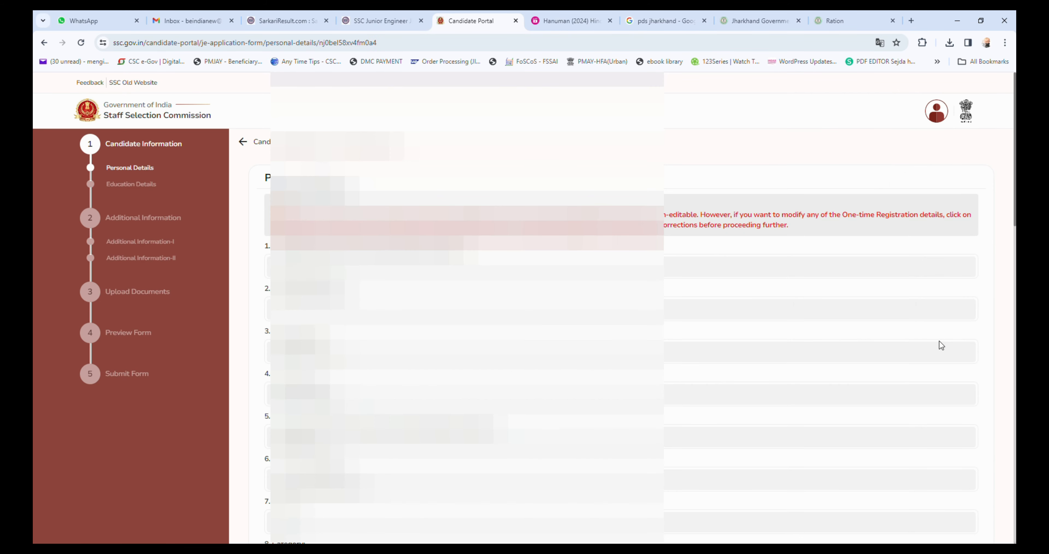
scroll(677, 275, "down", 4)
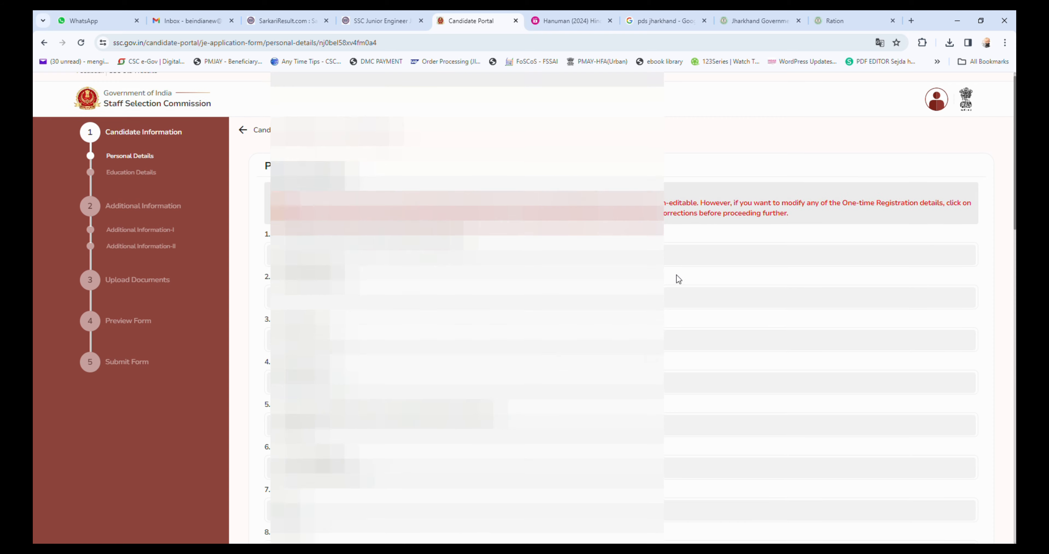
scroll(677, 274, "down", 15)
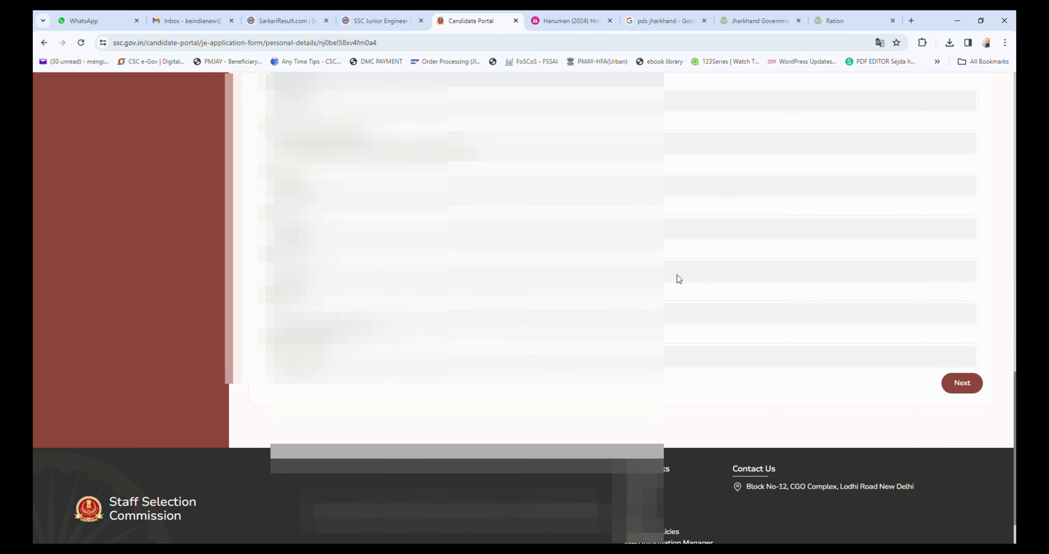
left_click(962, 332)
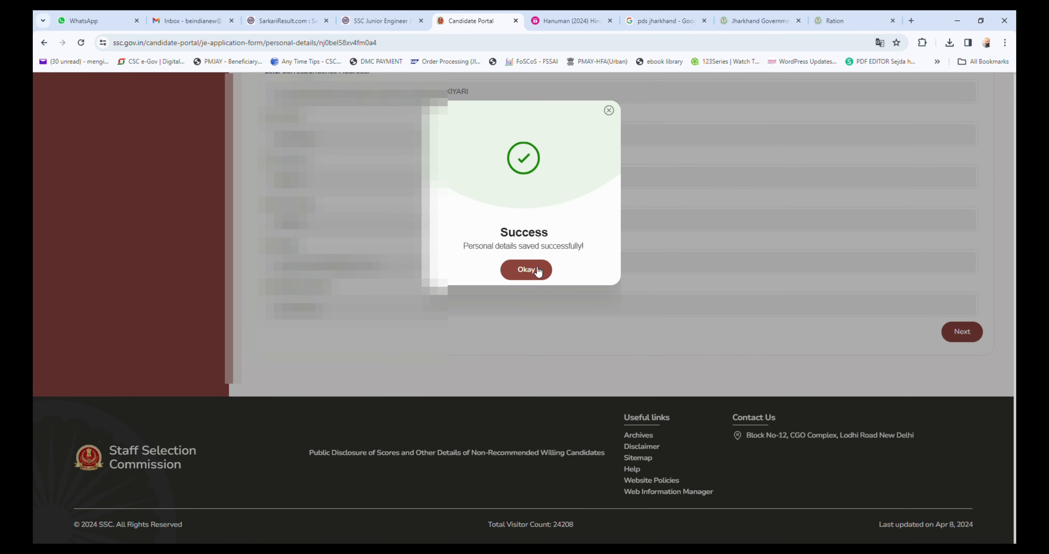
left_click(537, 271)
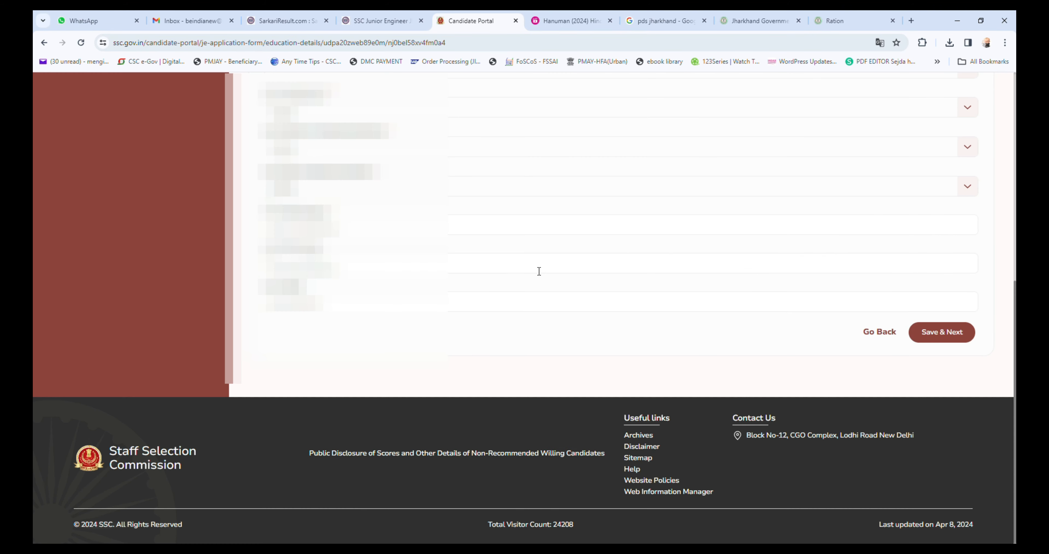
Set stream Mechanical Engineering (verified), highest qualification Diploma, and a qualifying Diploma in Mechanical Engineering.
left_click(318, 229)
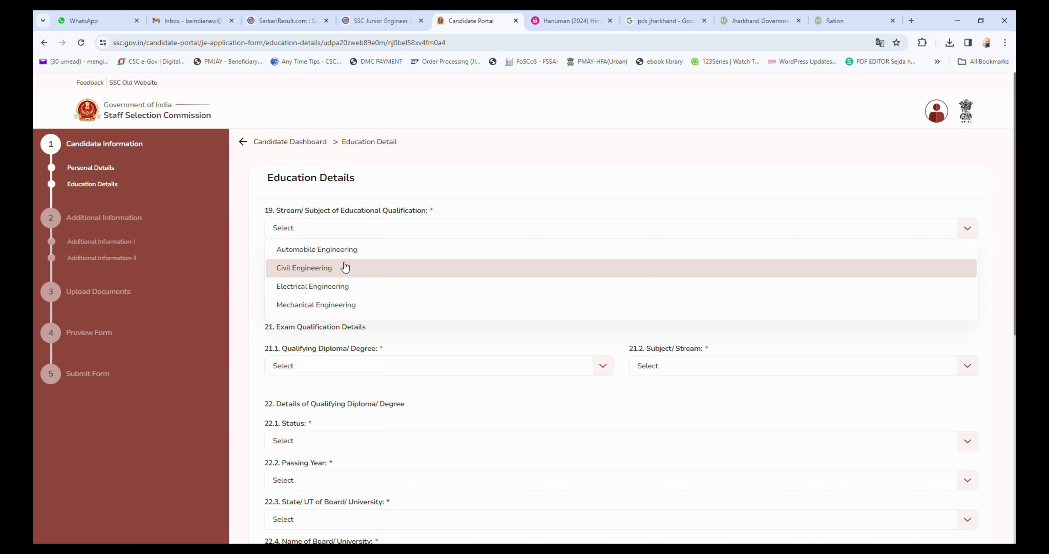
left_click(347, 304)
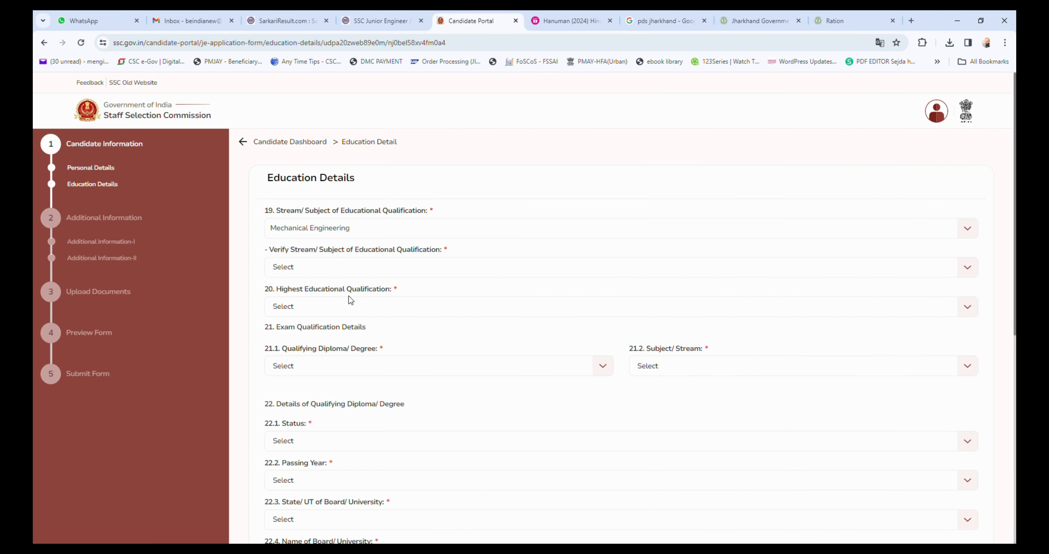
left_click(353, 268)
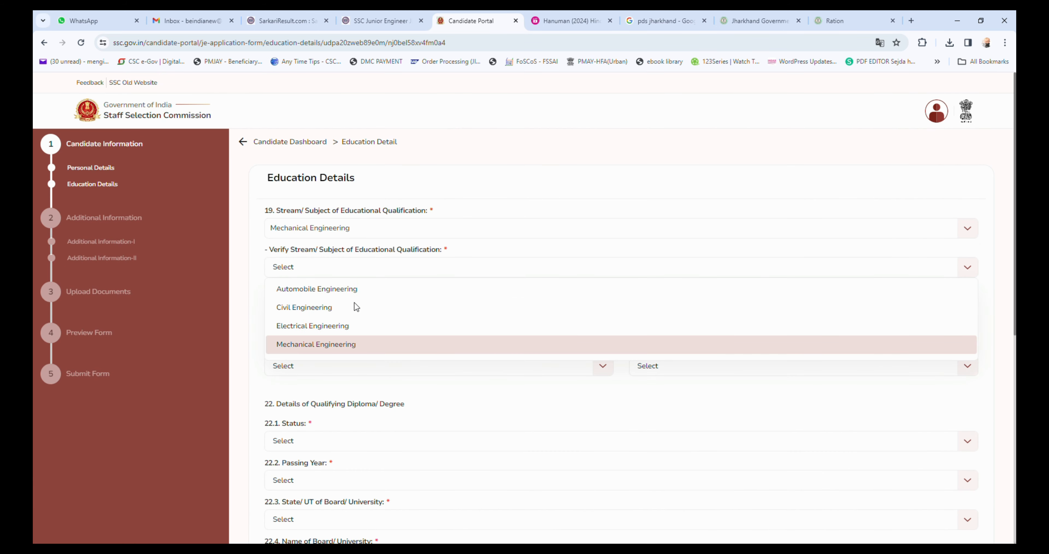
left_click(354, 343)
left_click(355, 304)
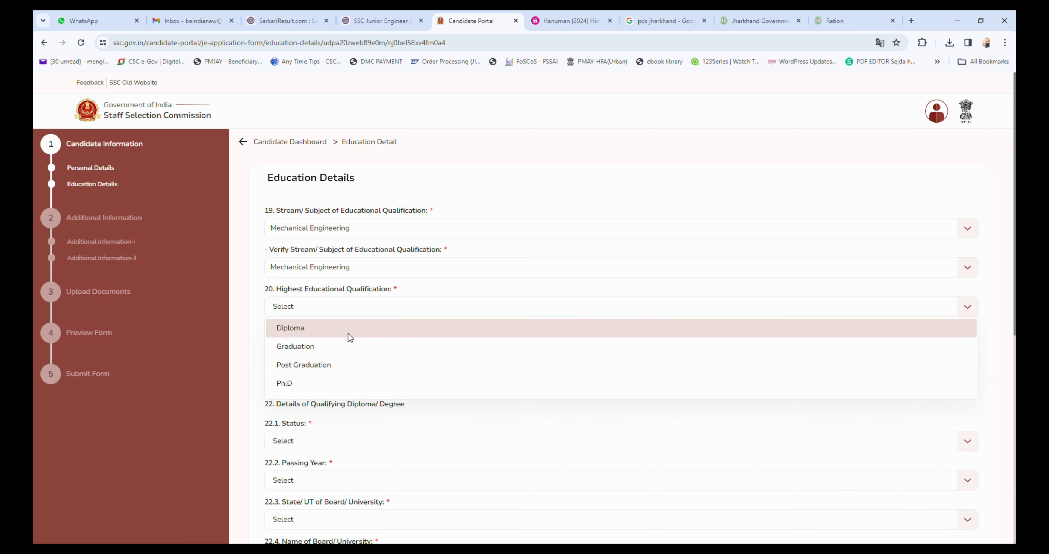
left_click(349, 334)
left_click(358, 369)
key("Up")
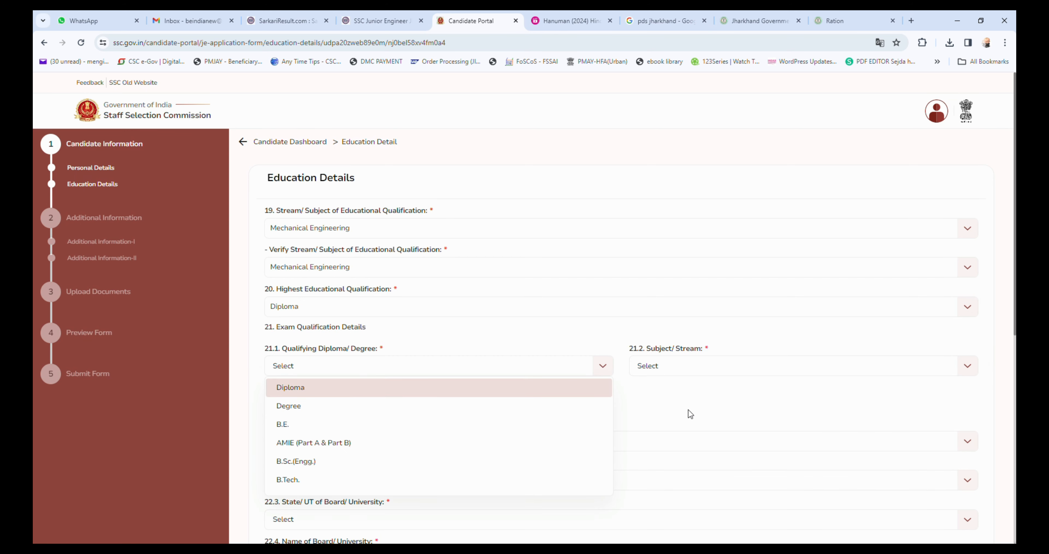
key("Return")
left_click(690, 367)
left_click(706, 395)
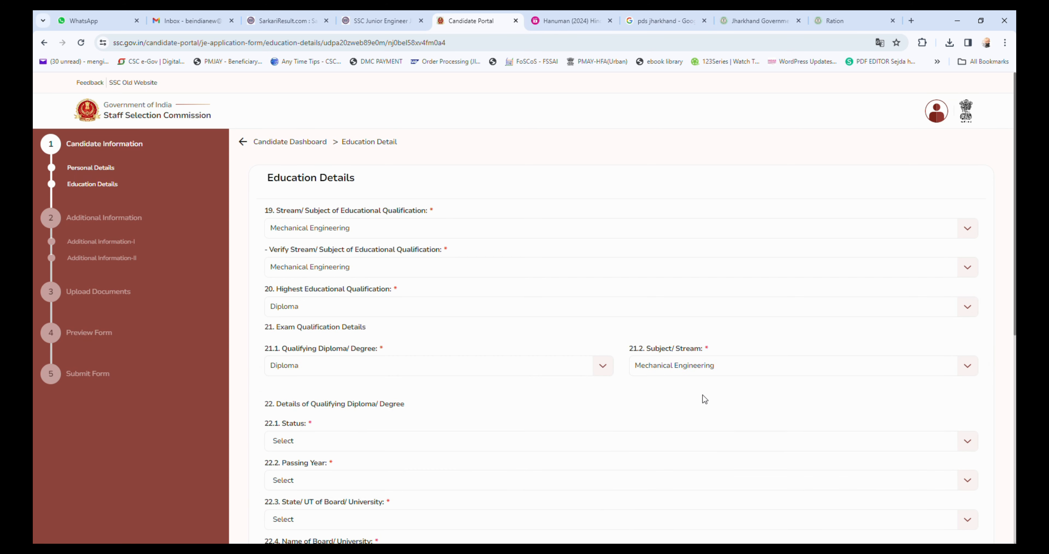
scroll(468, 310, "down", 7)
Mark the diploma as Passed in 2022, with the board's state set to Jharkhand.
left_click(309, 134)
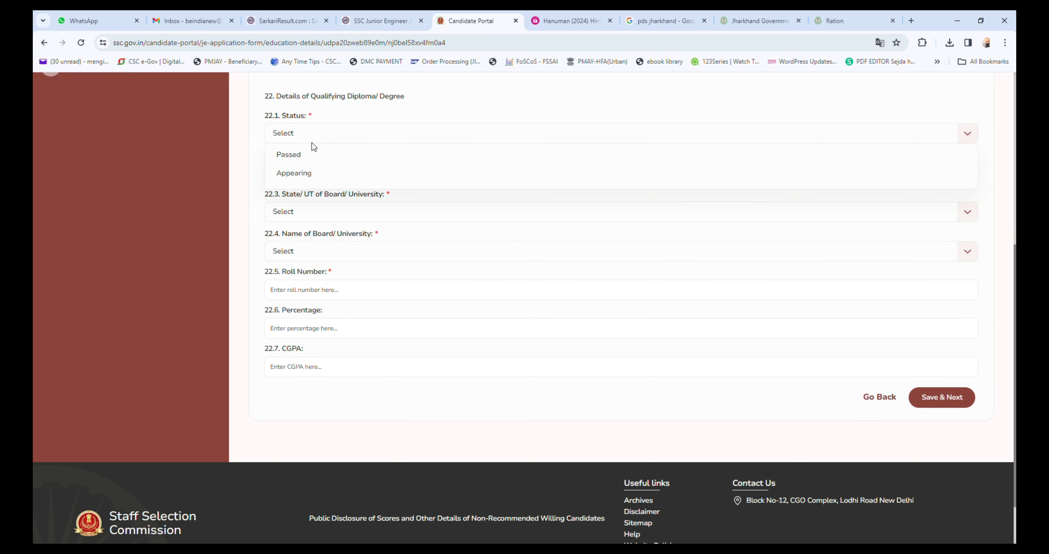
left_click(319, 155)
left_click(320, 167)
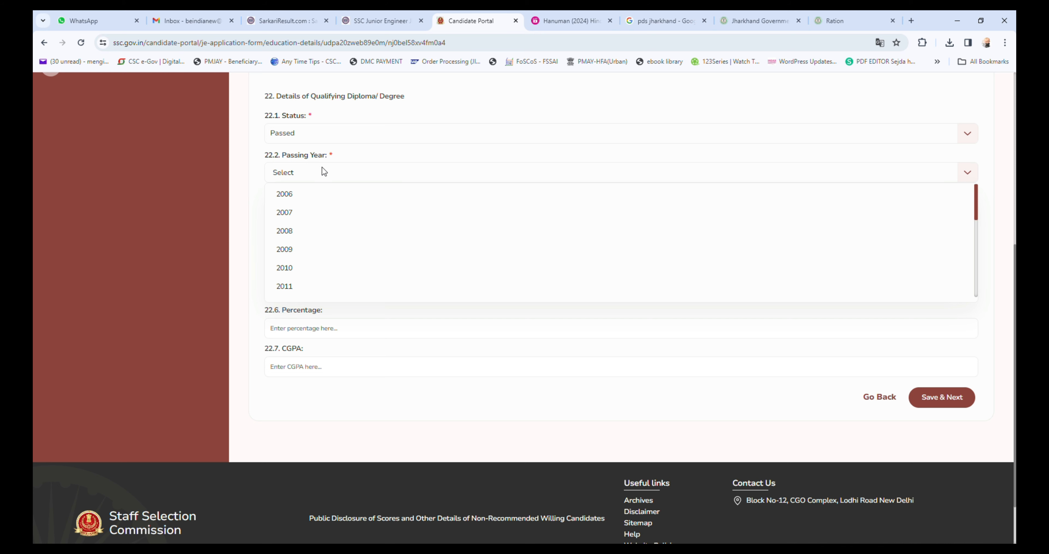
scroll(338, 260, "down", 5)
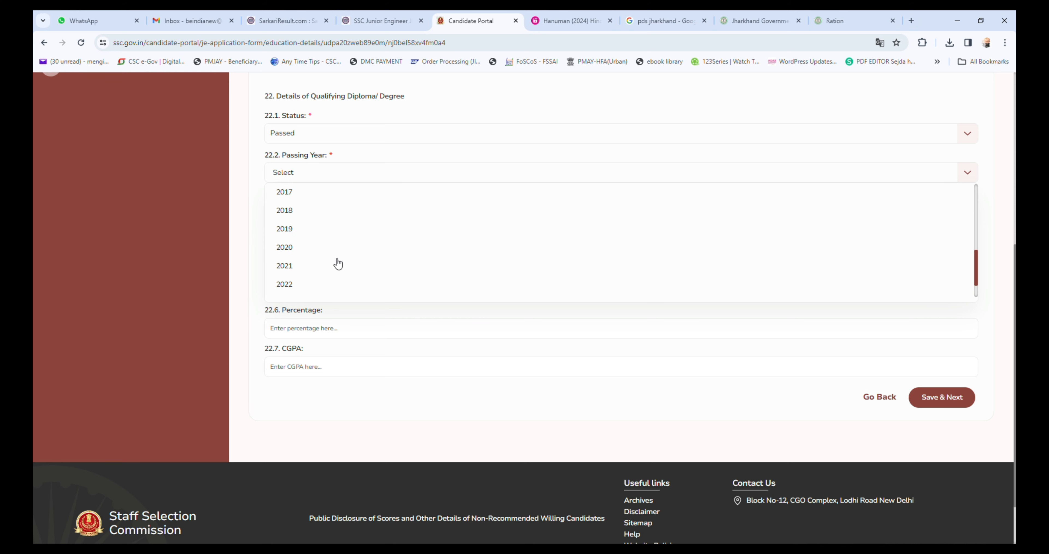
left_click(323, 284)
left_click(331, 216)
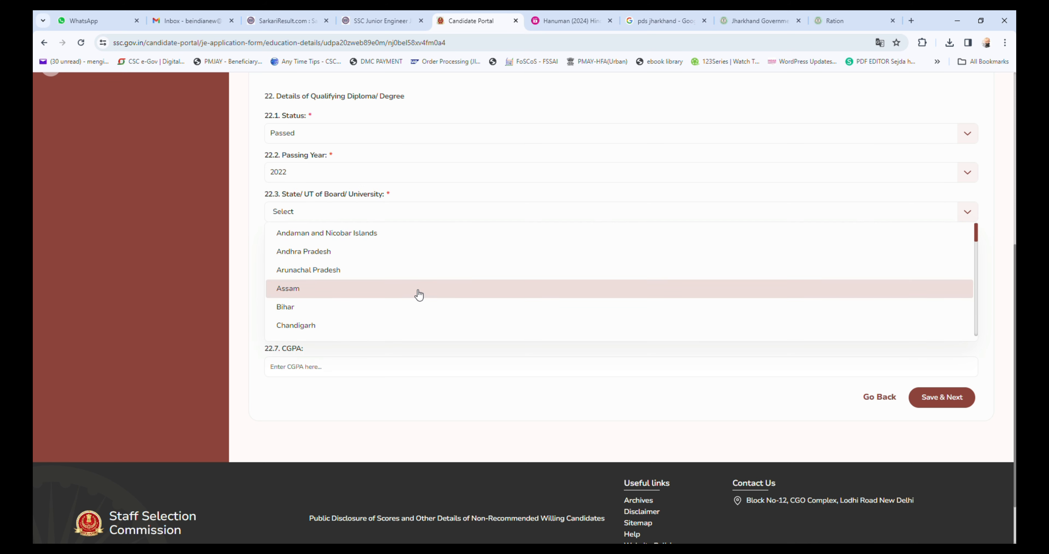
scroll(419, 294, "down", 5)
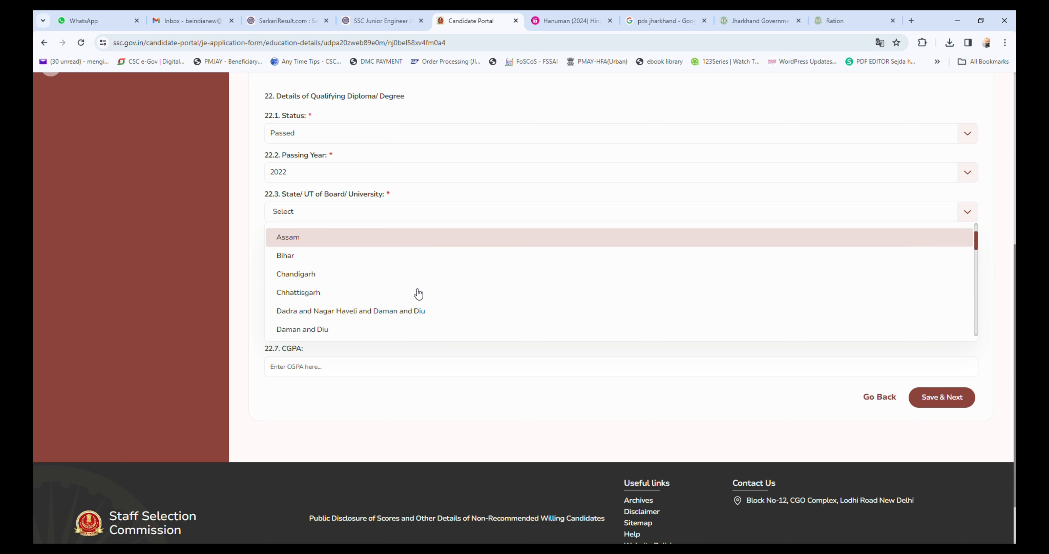
scroll(419, 294, "down", 1)
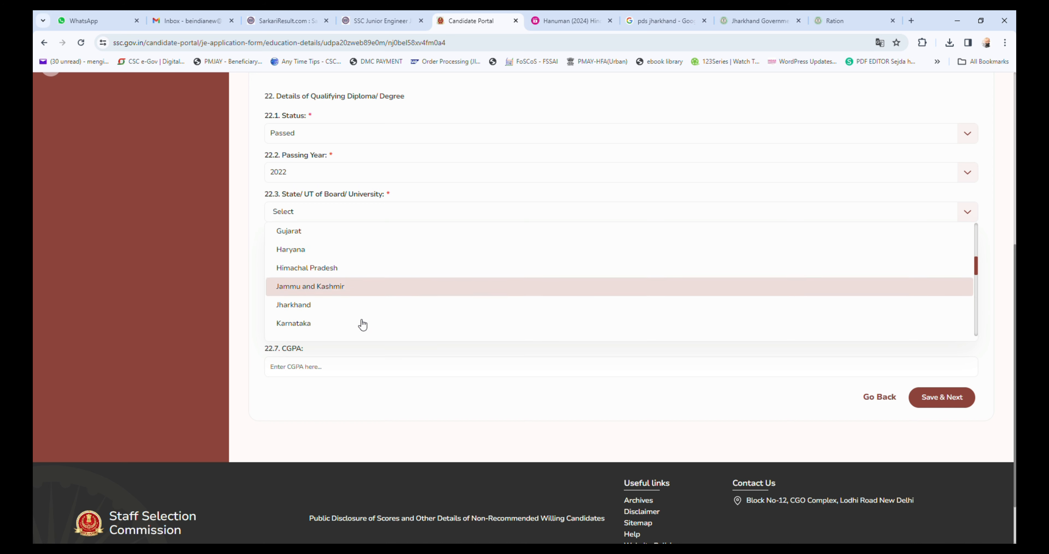
left_click(333, 305)
Choose JHARKHAND UNIVERSITY OF TECHNOLOGY, fill the roll number and 71.50 percent, and save.
left_click(335, 250)
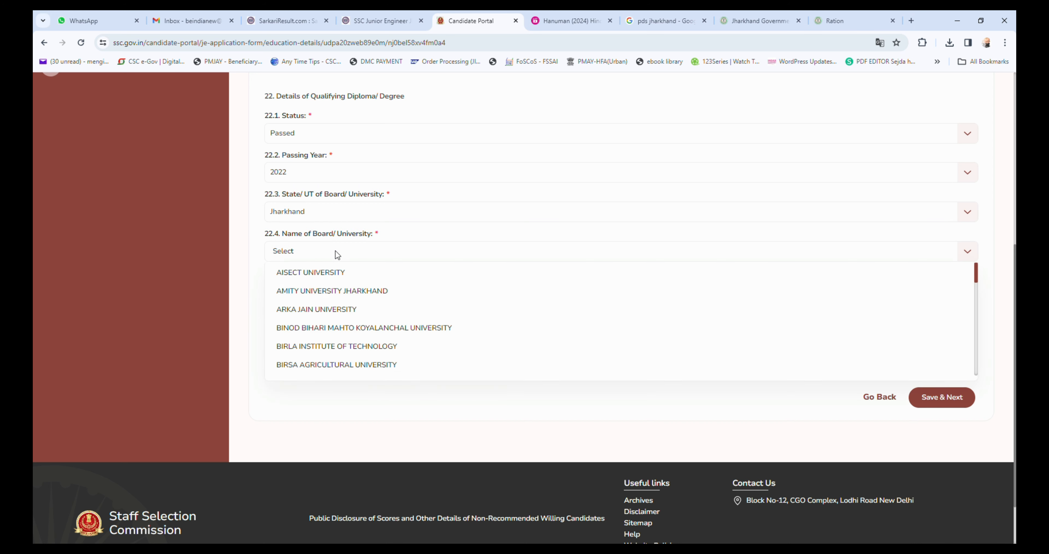
key("j")
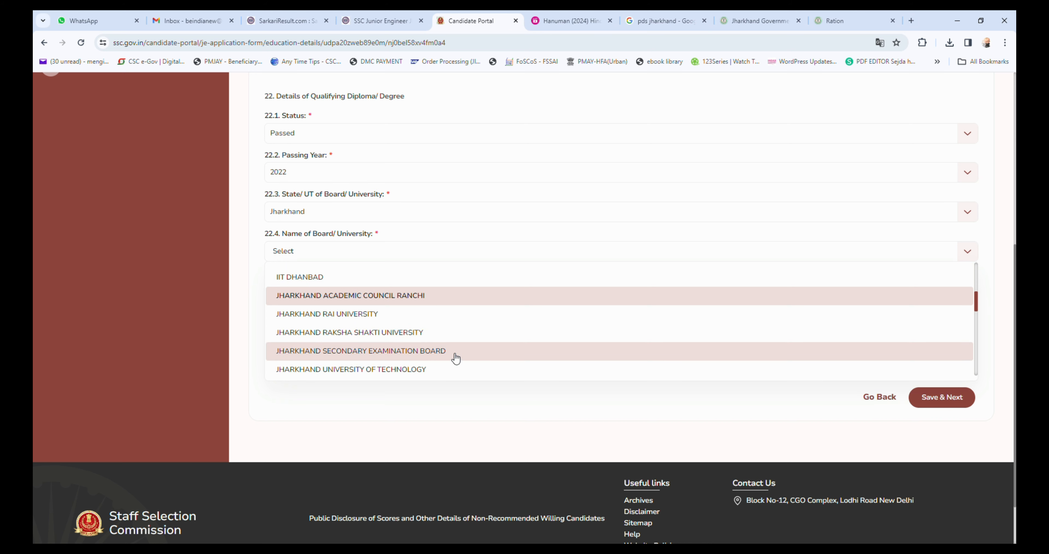
left_click(430, 374)
left_click(347, 287)
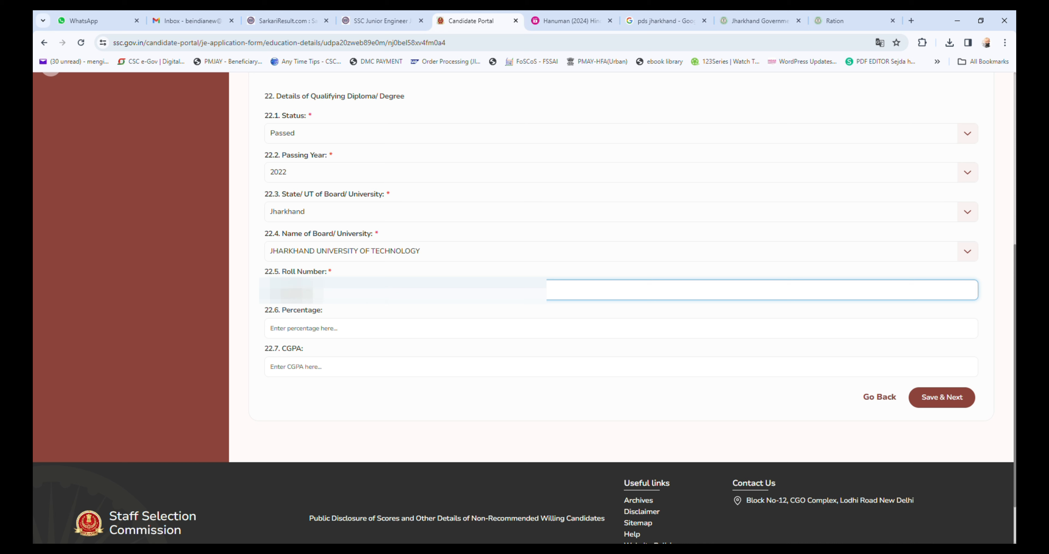
left_click(378, 334)
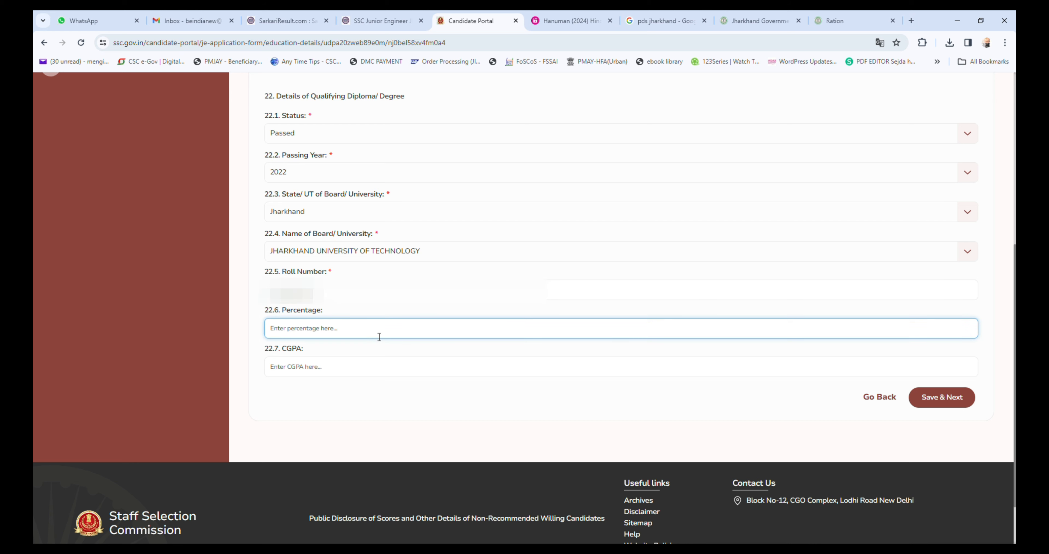
type("71.50")
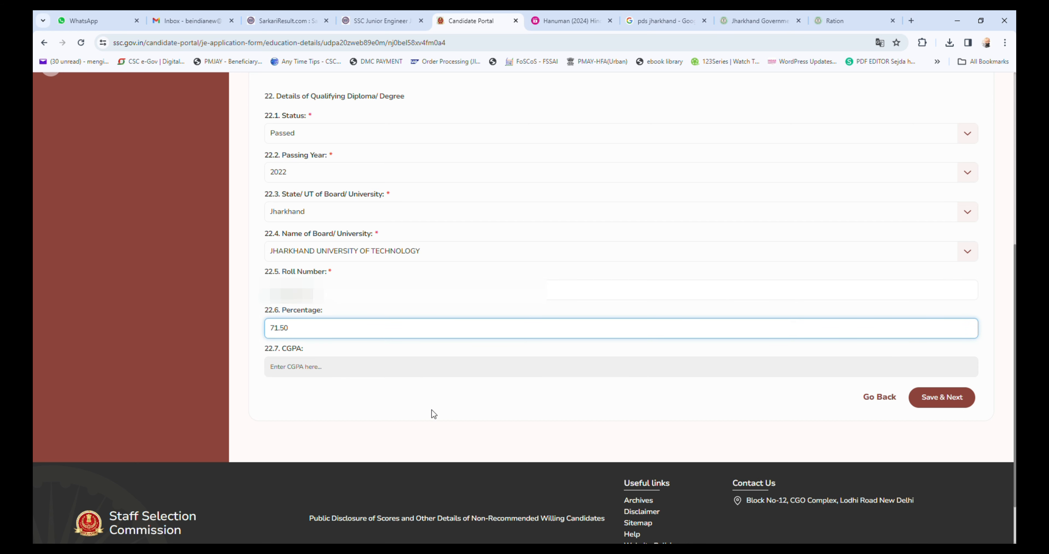
left_click(488, 403)
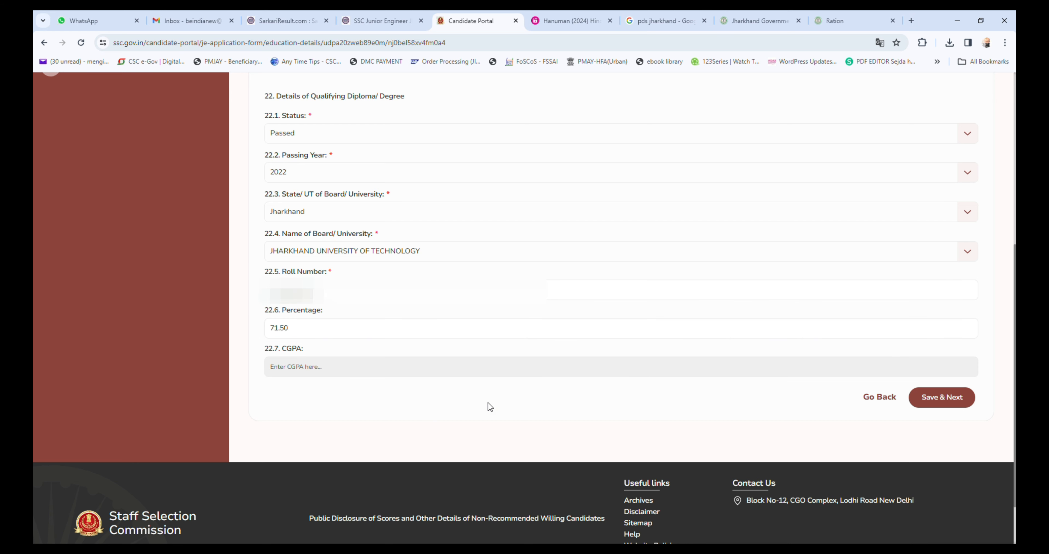
left_click(959, 407)
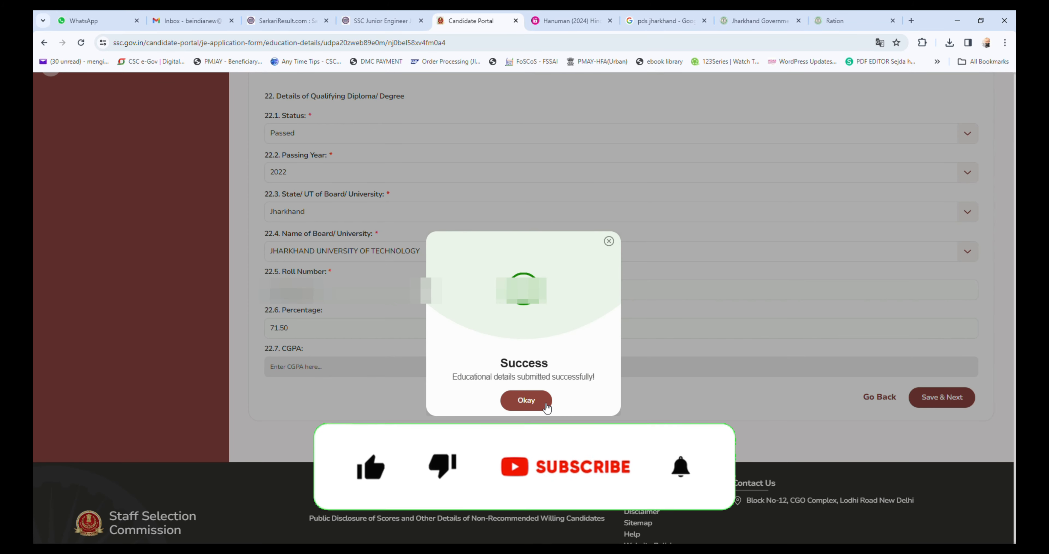
Answer Yes to question 25 on sharing personal information for jobs and save Additional Information-I.
left_click(546, 404)
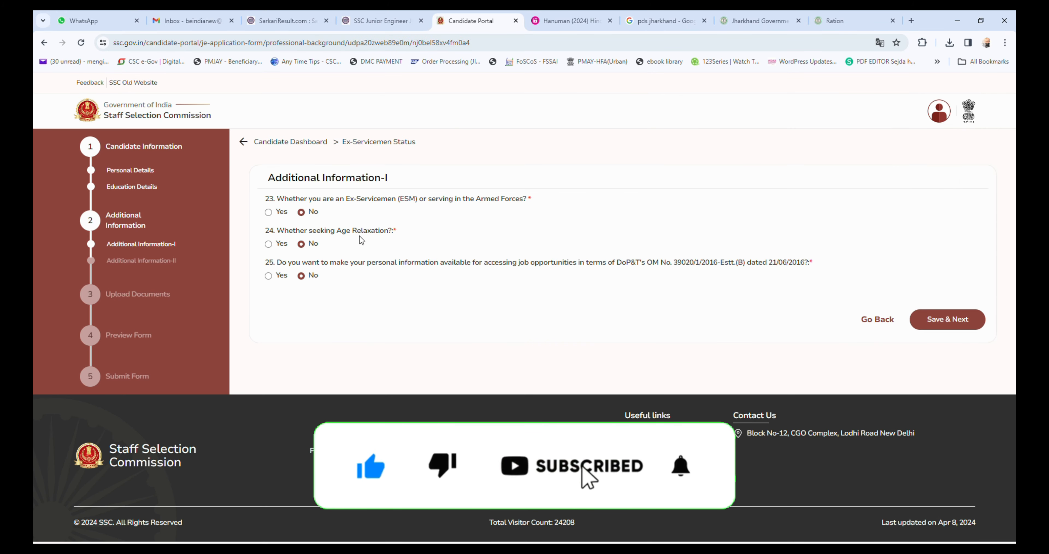
left_click(268, 276)
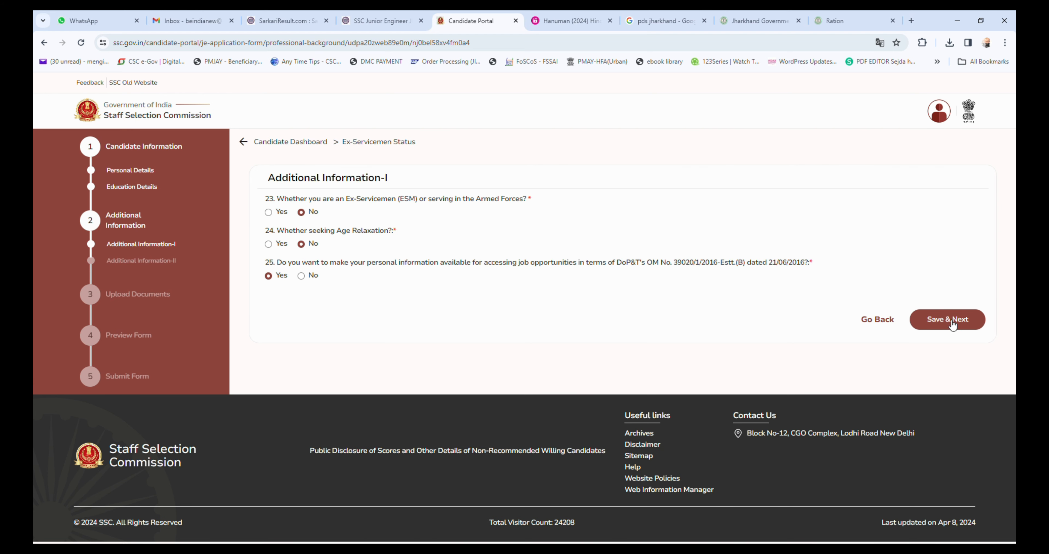
left_click(948, 319)
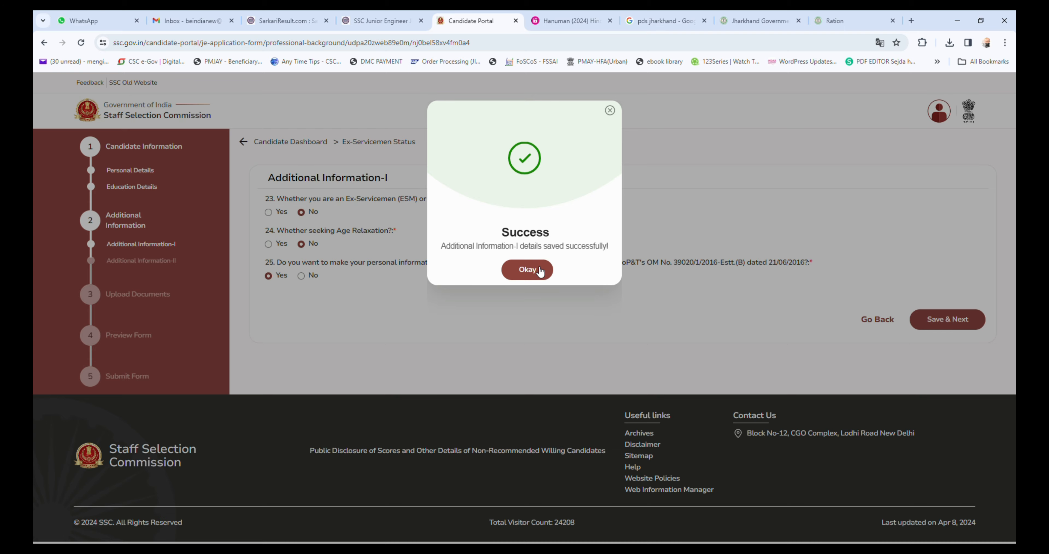
left_click(535, 267)
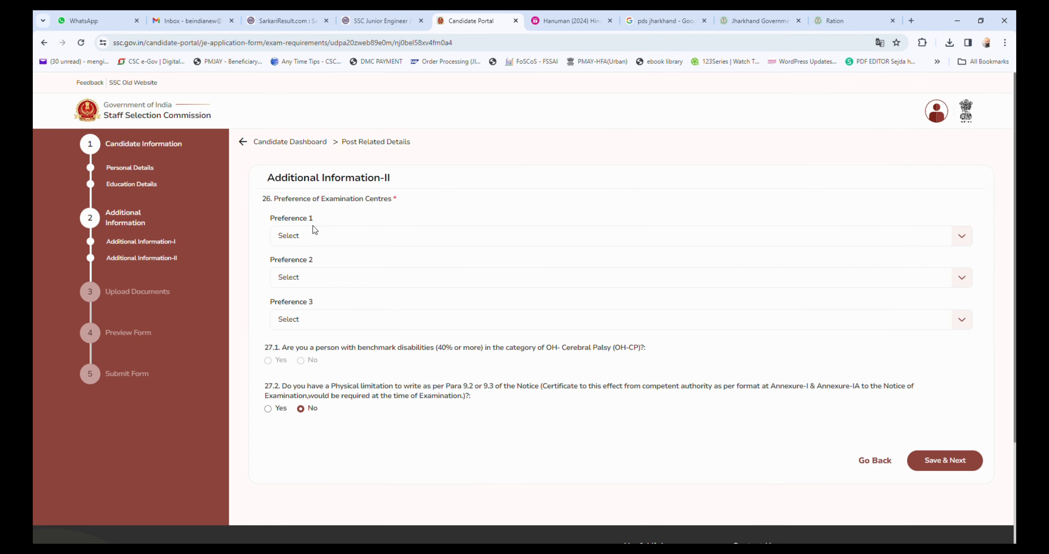
Choose ER-Dhanbad (4206), ER-Ranchi (4205) and ER-Asansol (4417) as exam-centre preferences 1–3.
left_click(318, 236)
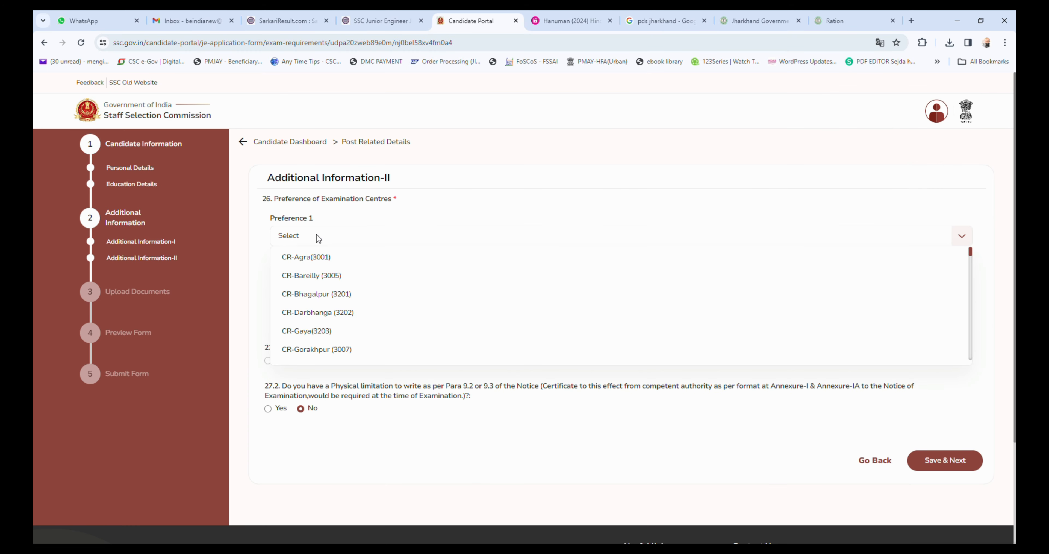
key("e")
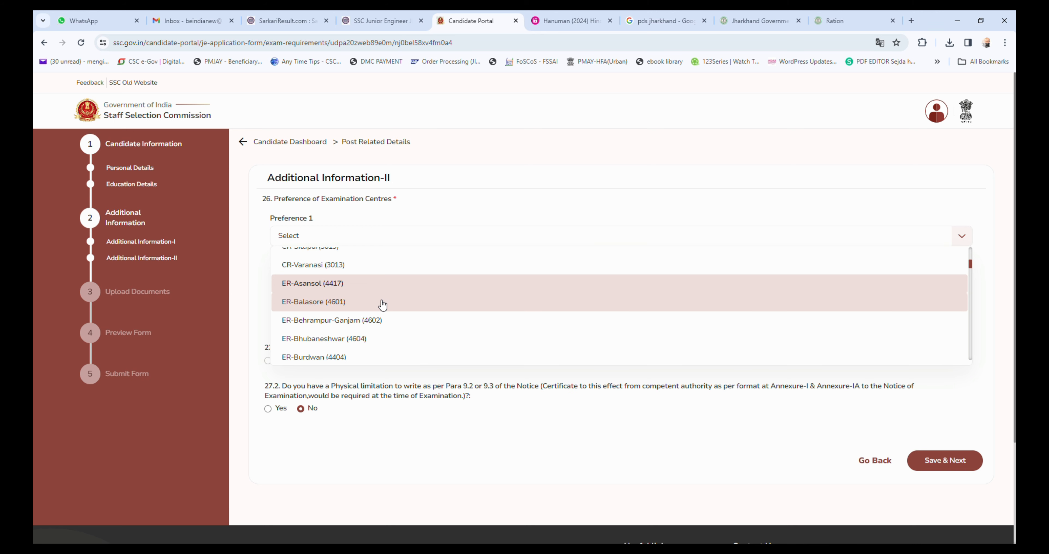
scroll(382, 305, "down", 3)
left_click(347, 295)
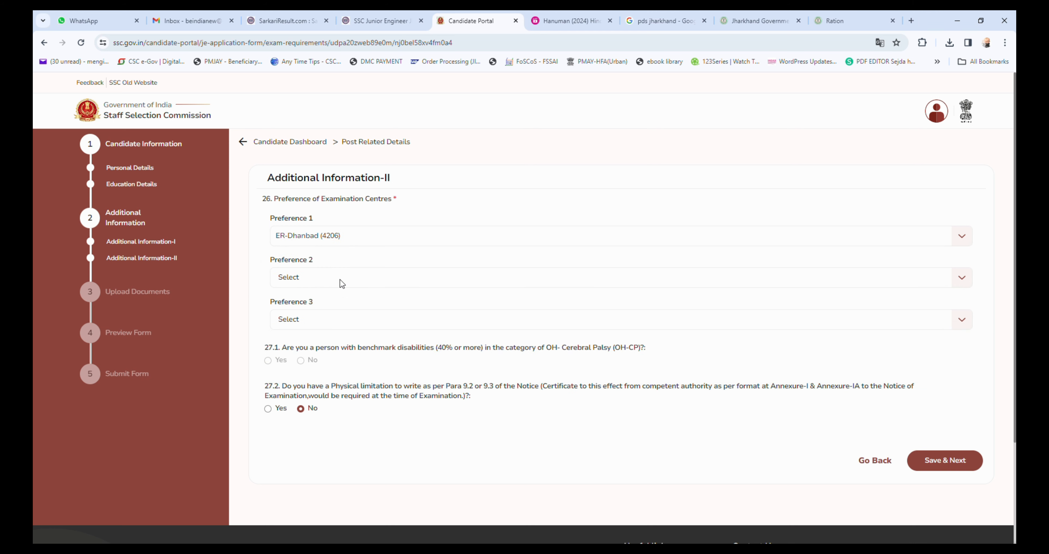
left_click(342, 281)
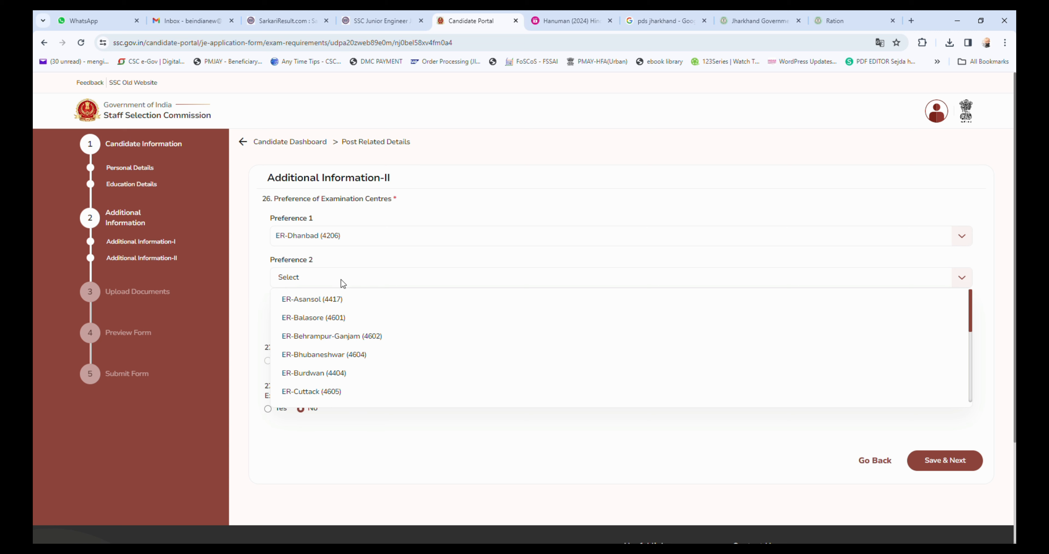
scroll(358, 353, "down", 1)
scroll(358, 353, "down", 1)
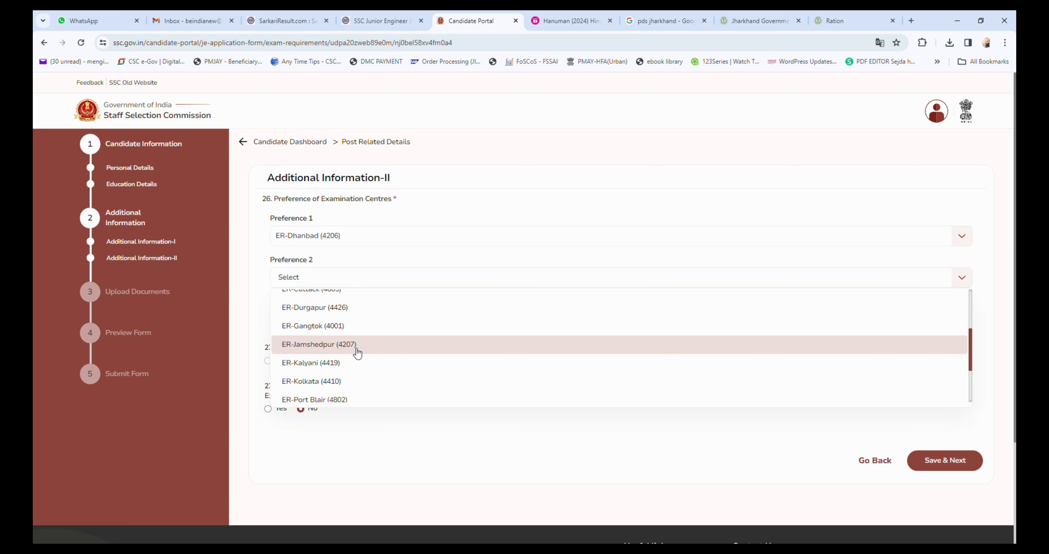
scroll(354, 358, "down", 2)
left_click(353, 366)
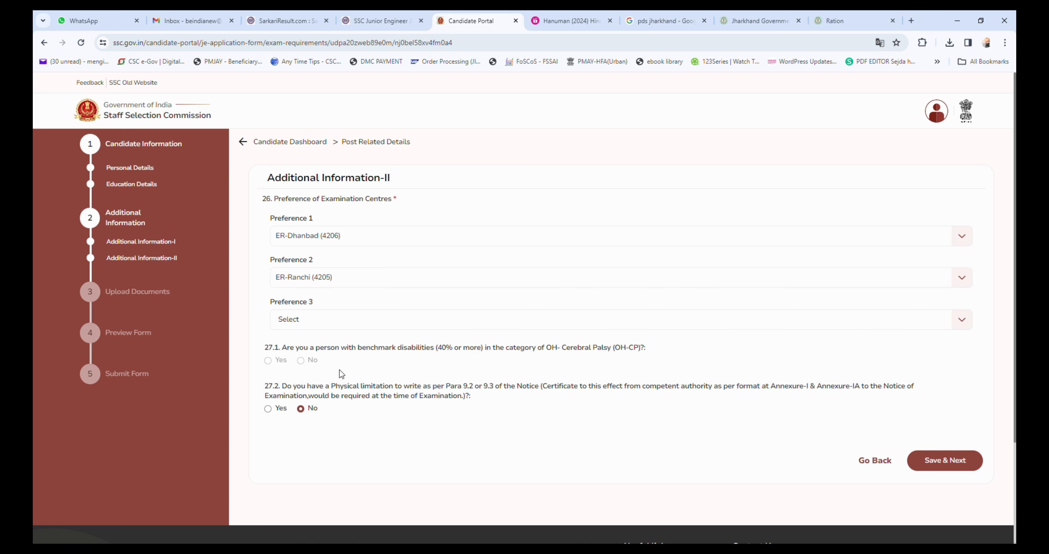
left_click(346, 320)
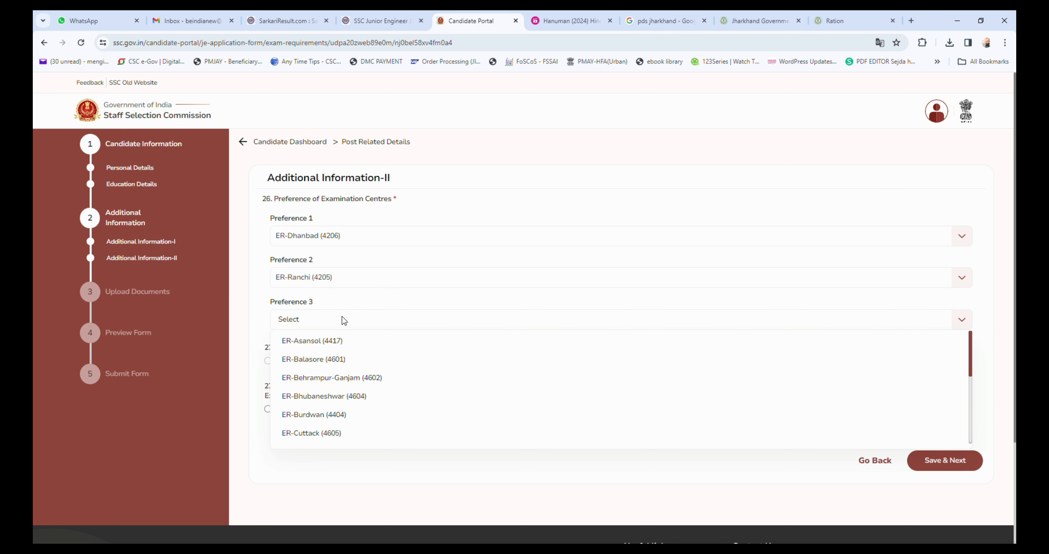
left_click(343, 341)
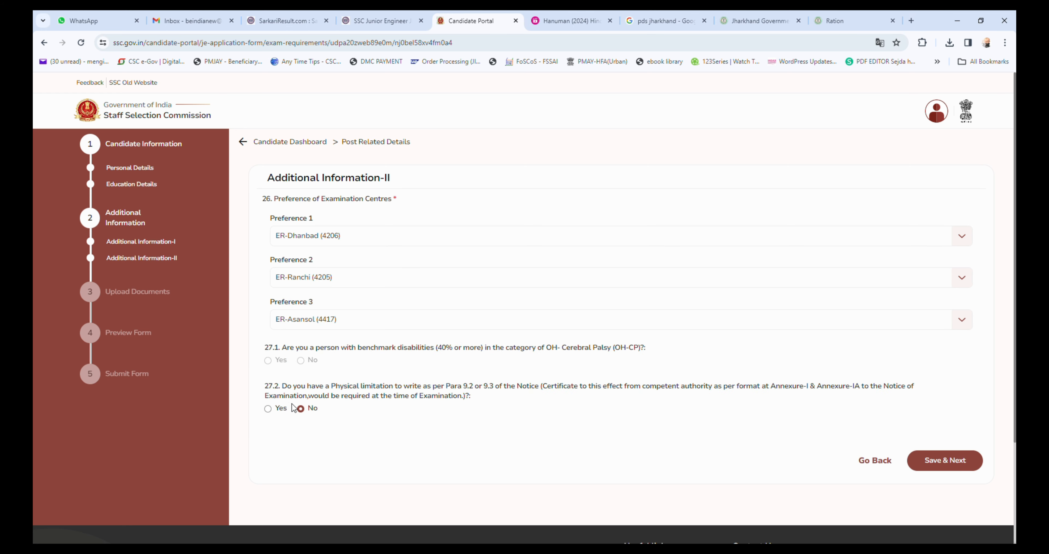
Save the centre preferences, retry after they clear, then reload the page.
left_click(949, 462)
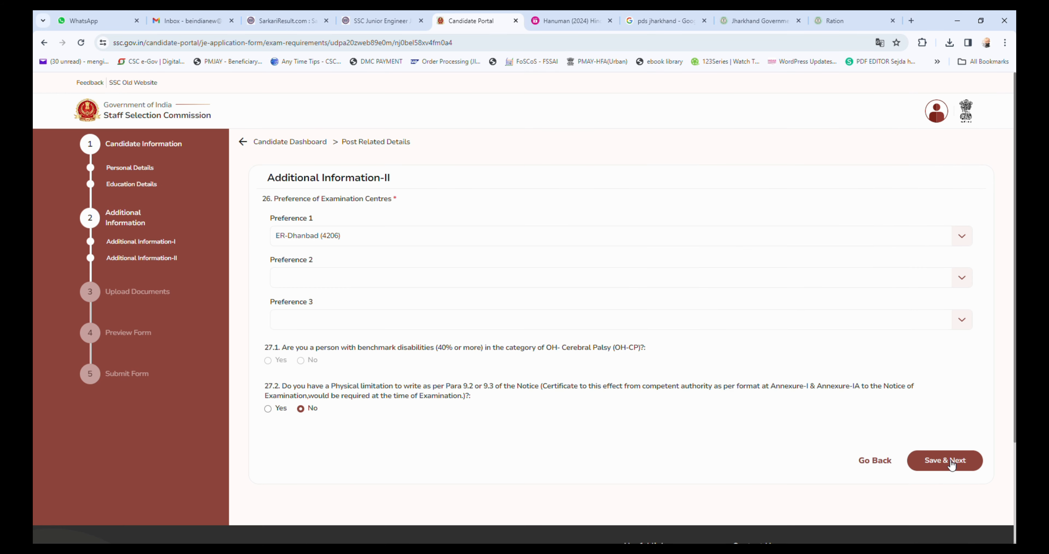
double_click(372, 279)
left_click(372, 279)
left_click(248, 277)
left_click(950, 462)
left_click(328, 292)
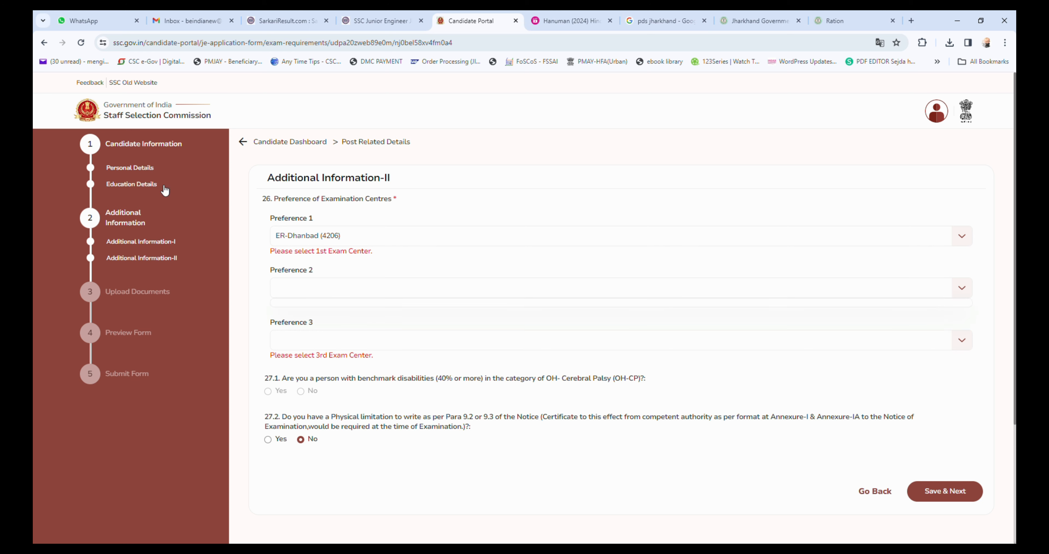
left_click(81, 42)
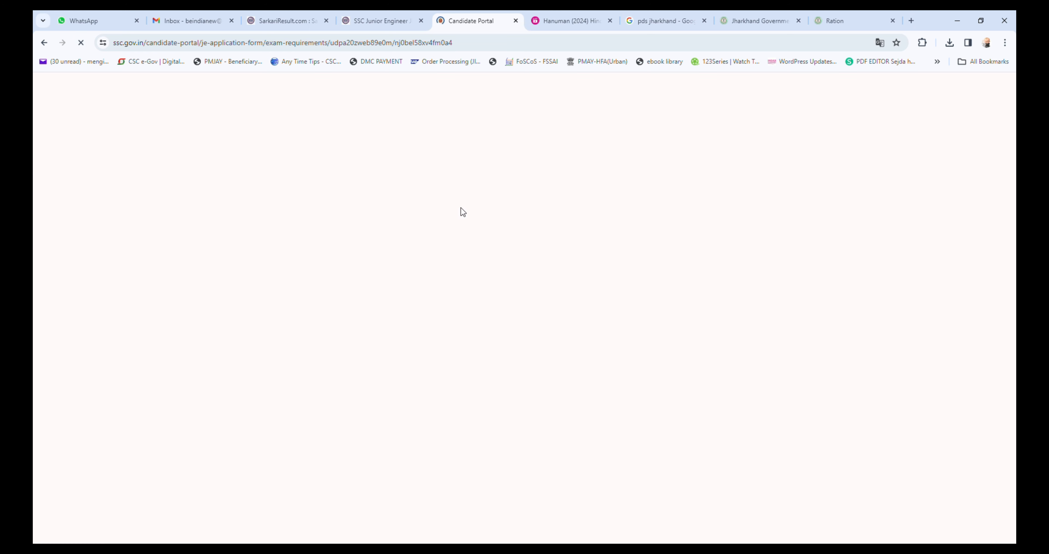
Set exam centre preferences 1–3 to ER-Dhanbad (4206), ER-Ranchi (4205) and ER-Asansol (4417).
left_click(355, 235)
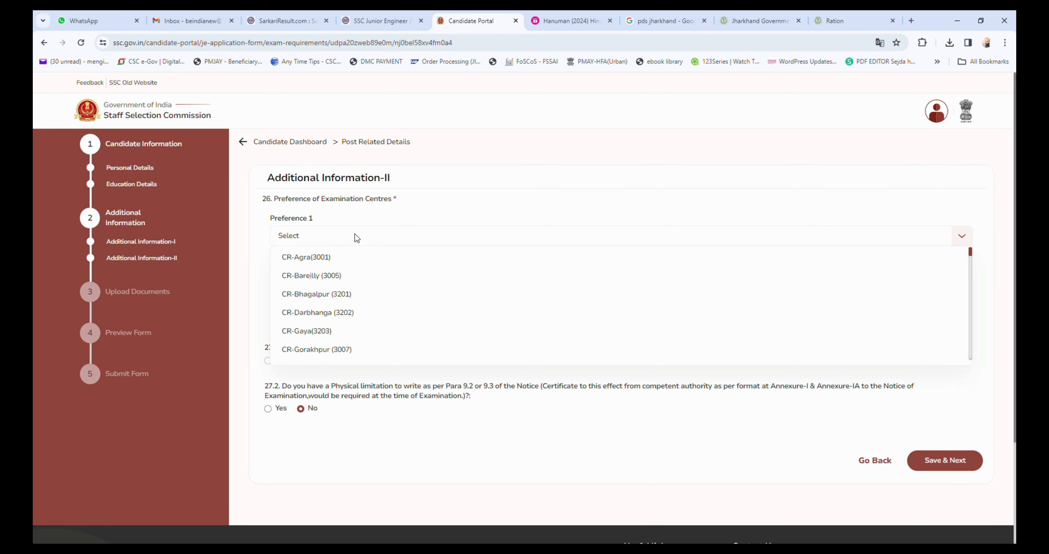
scroll(355, 236, "down", 5)
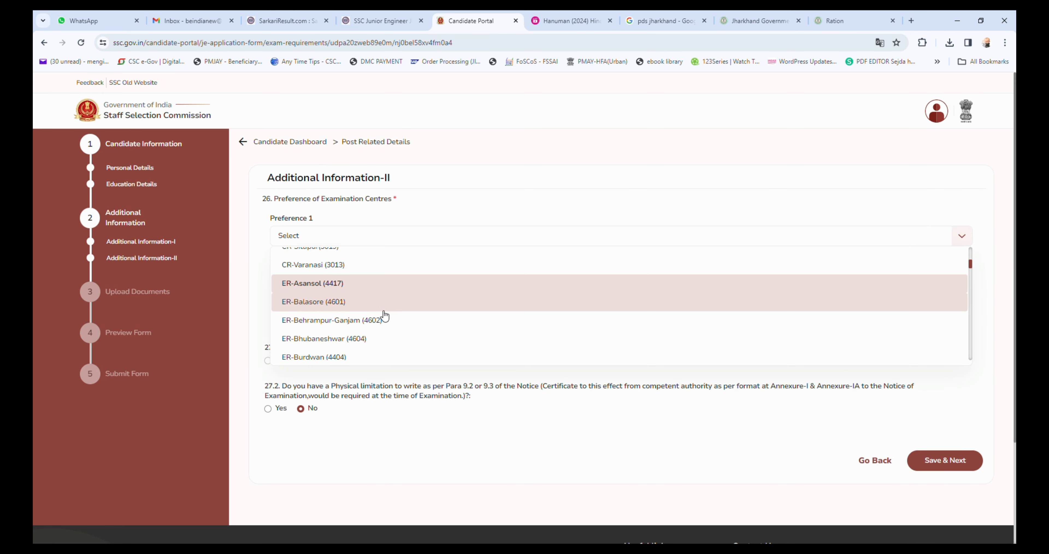
left_click(354, 343)
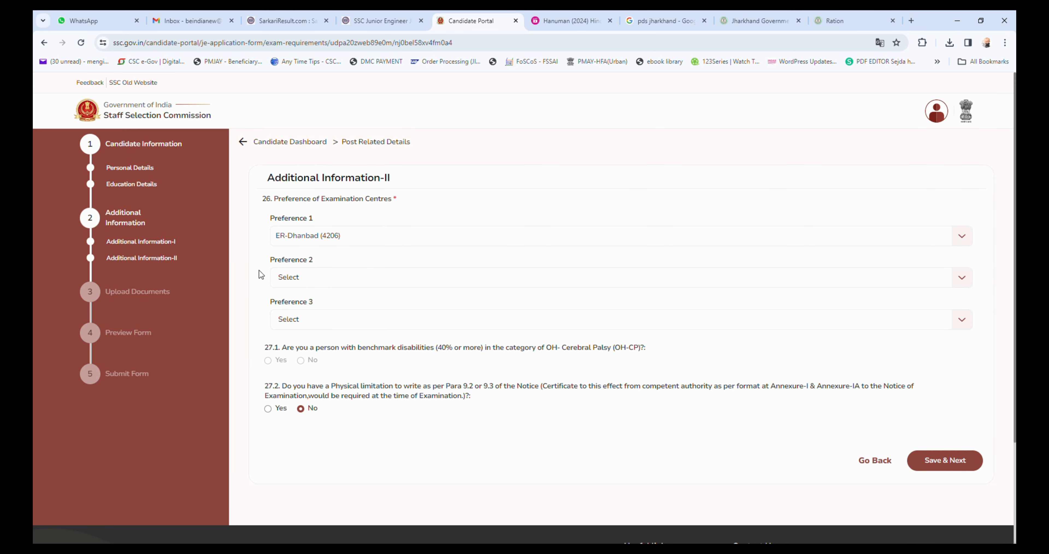
left_click(311, 277)
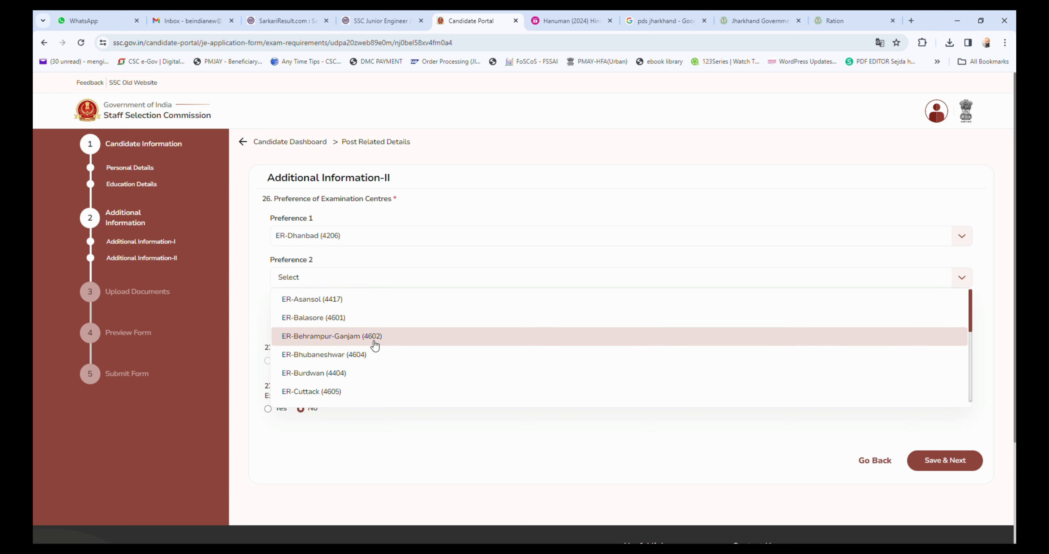
scroll(375, 345, "down", 5)
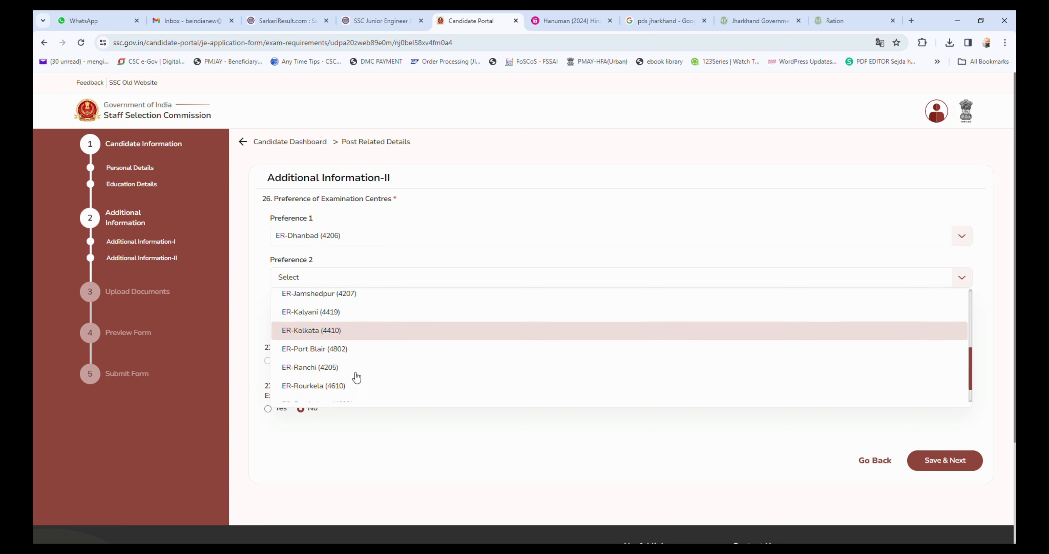
scroll(354, 377, "down", 1)
left_click(344, 342)
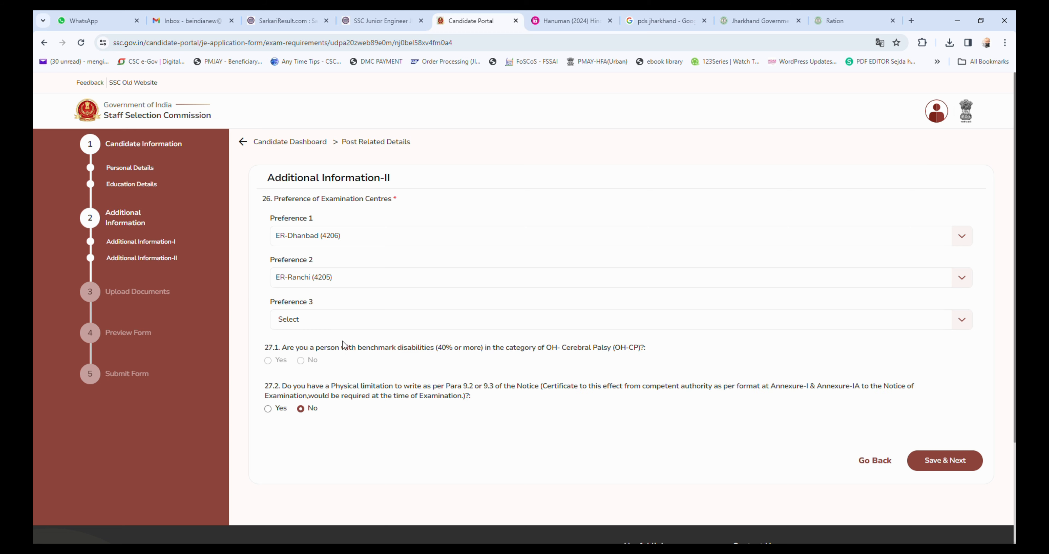
left_click(346, 330)
left_click(346, 330)
left_click(347, 330)
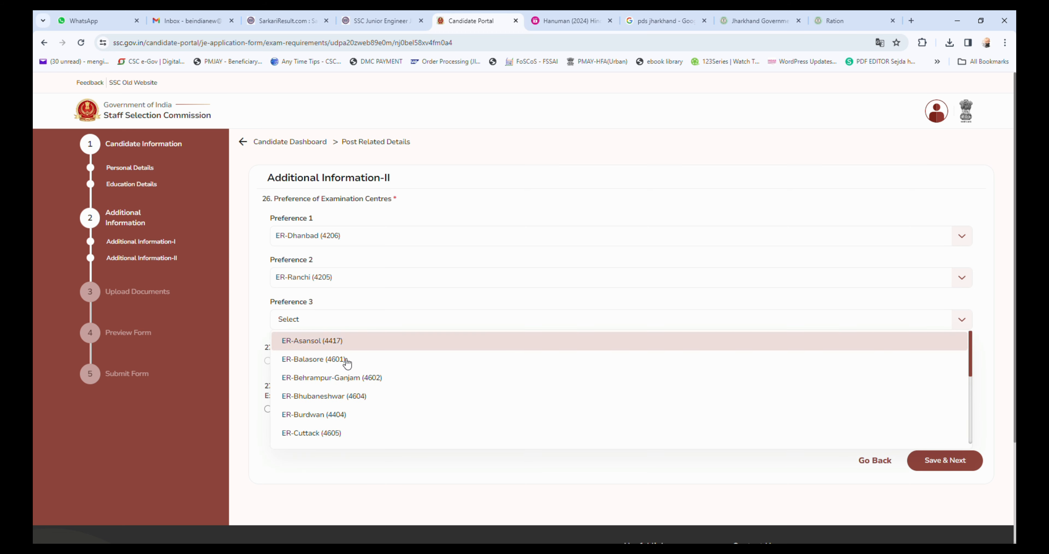
left_click(355, 344)
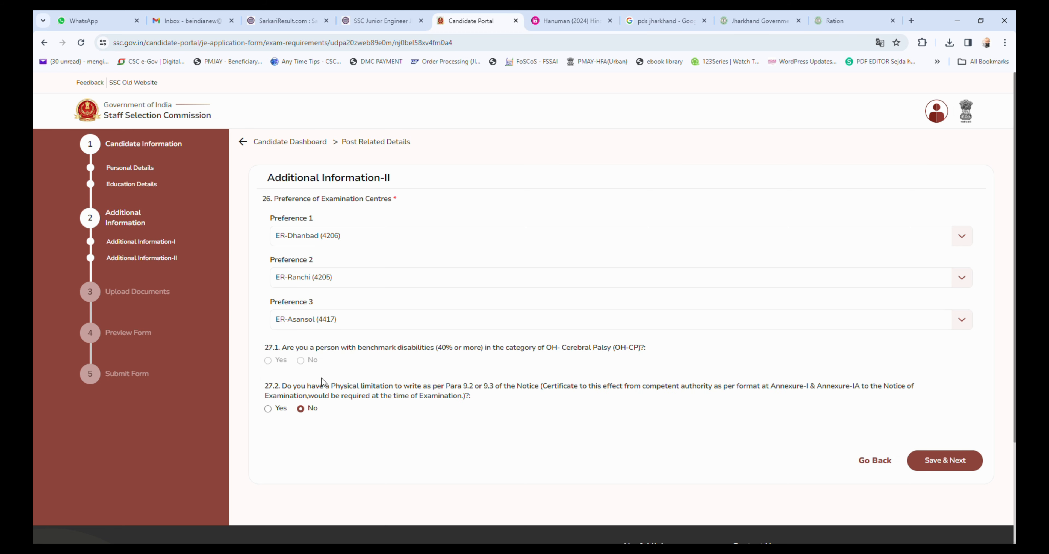
Leave the physical limitation question 27.2 on No and save Additional Information-II.
left_click(268, 408)
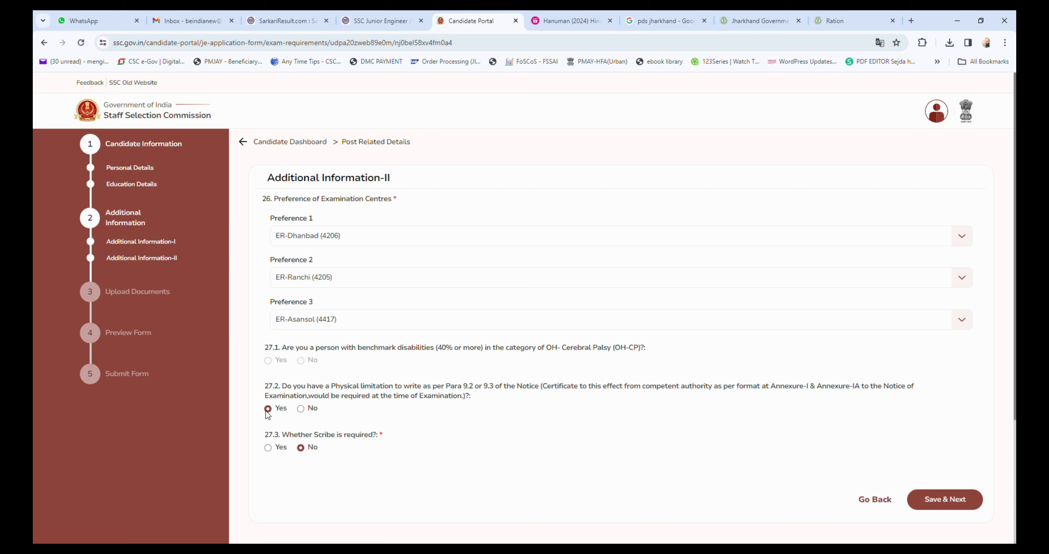
left_click(301, 408)
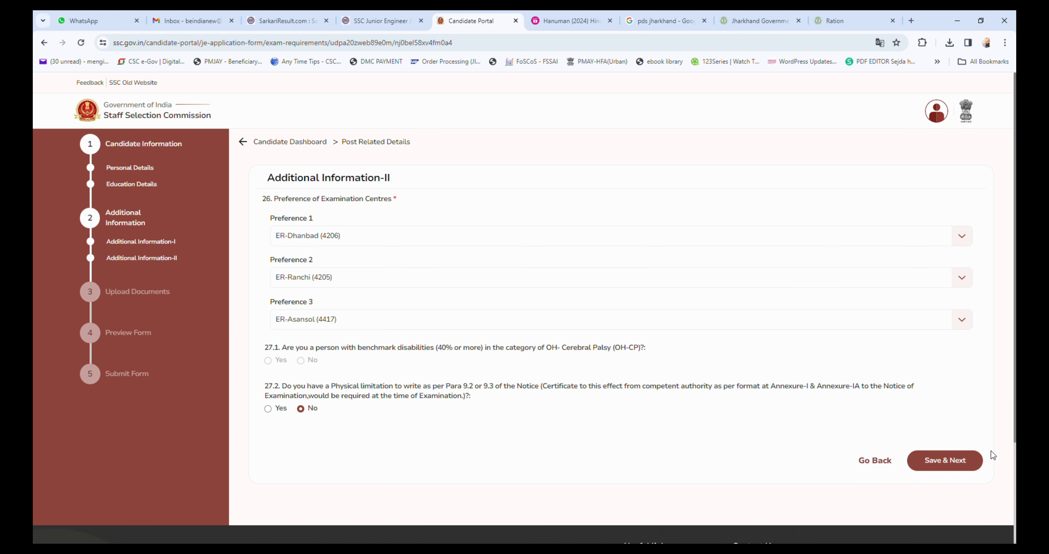
left_click(958, 464)
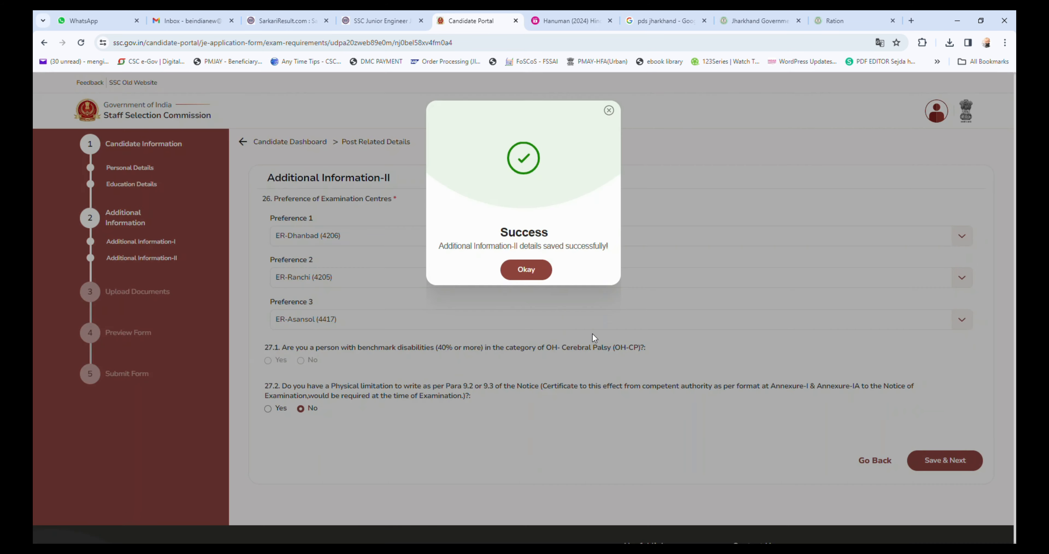
Dismiss the success message, then capture and save a webcam photograph.
left_click(528, 270)
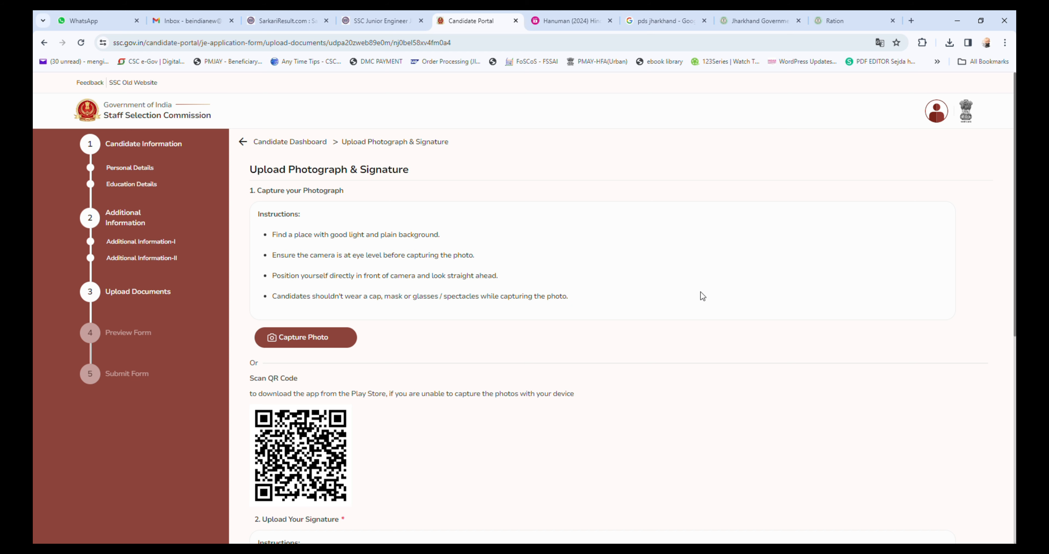
scroll(441, 323, "down", 2)
left_click(337, 236)
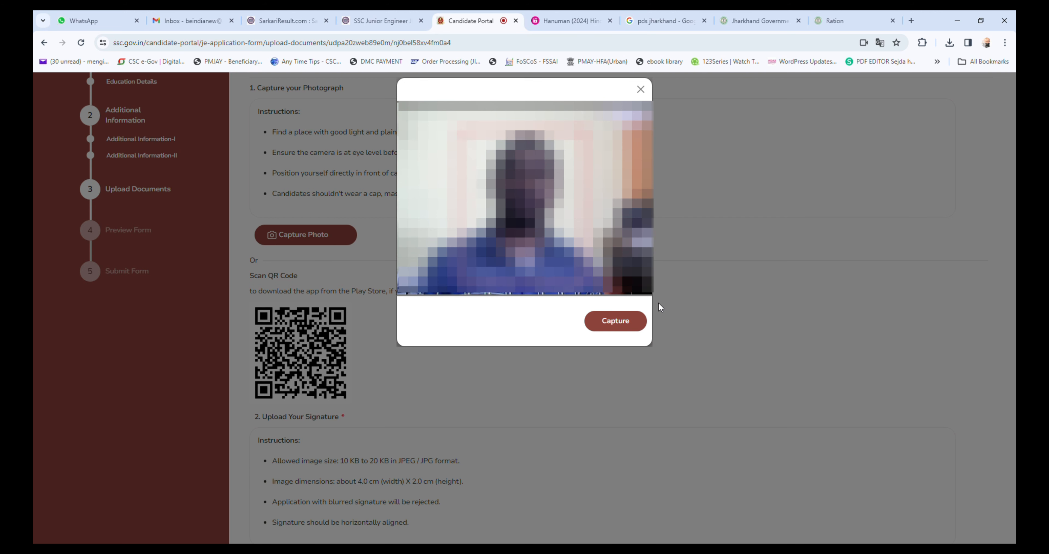
left_click(618, 325)
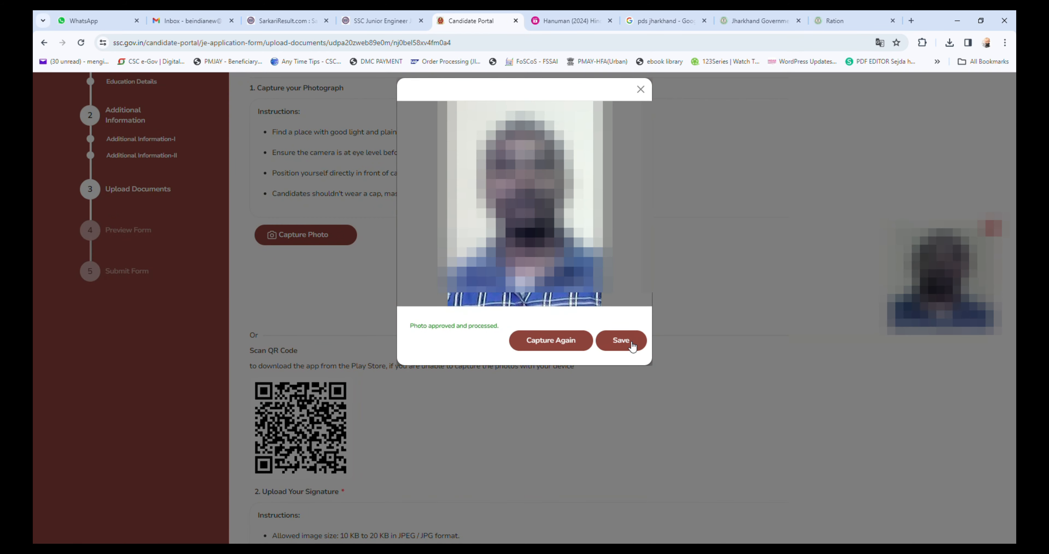
left_click(629, 341)
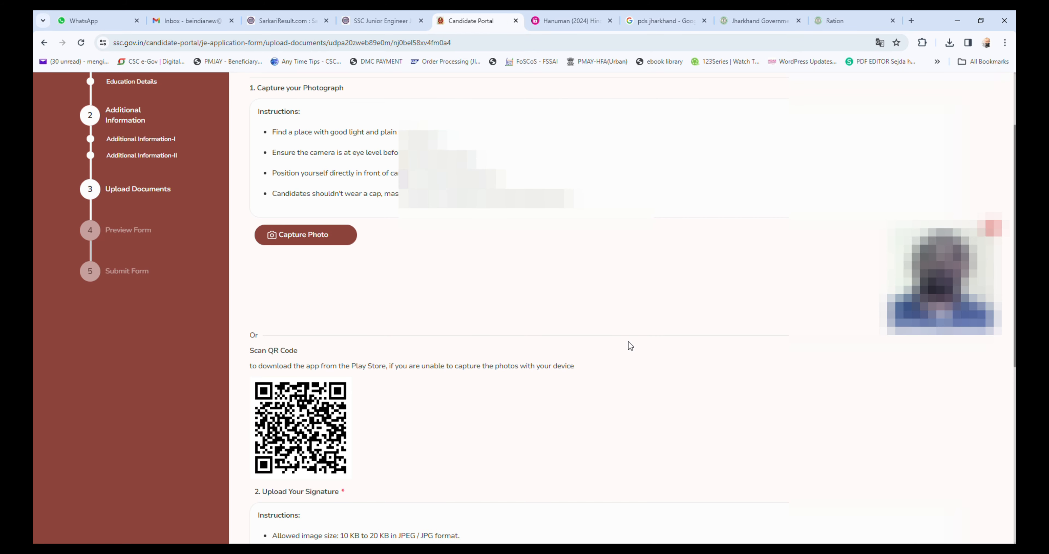
scroll(628, 342, "down", 5)
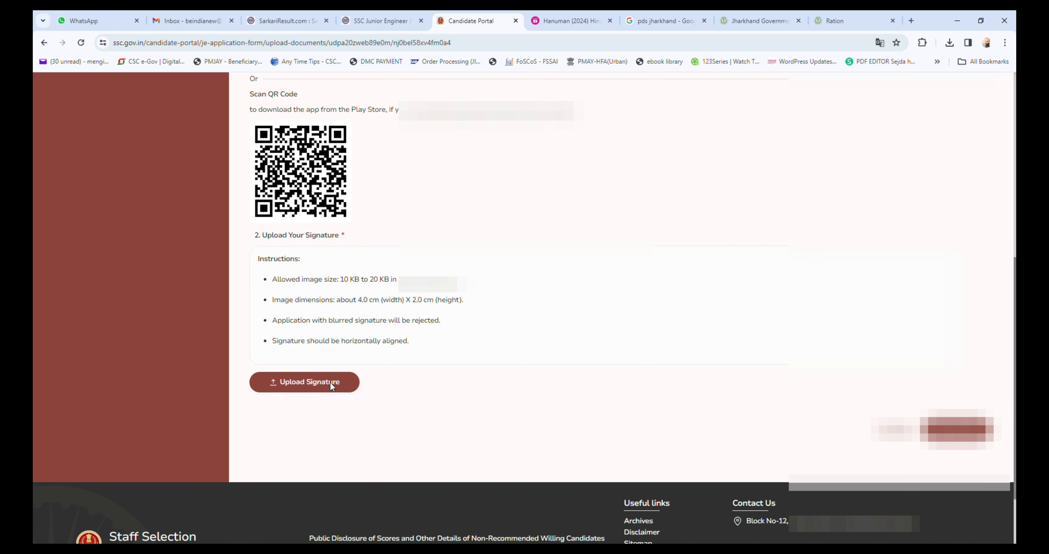
Attach the signature image file on the Upload Photograph & Signature page.
left_click(330, 386)
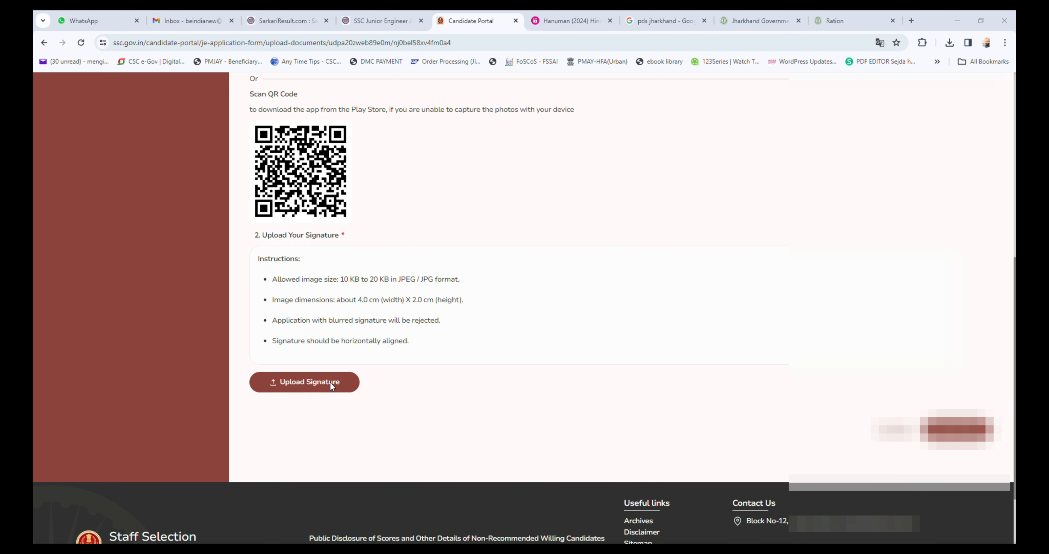
left_click(637, 366)
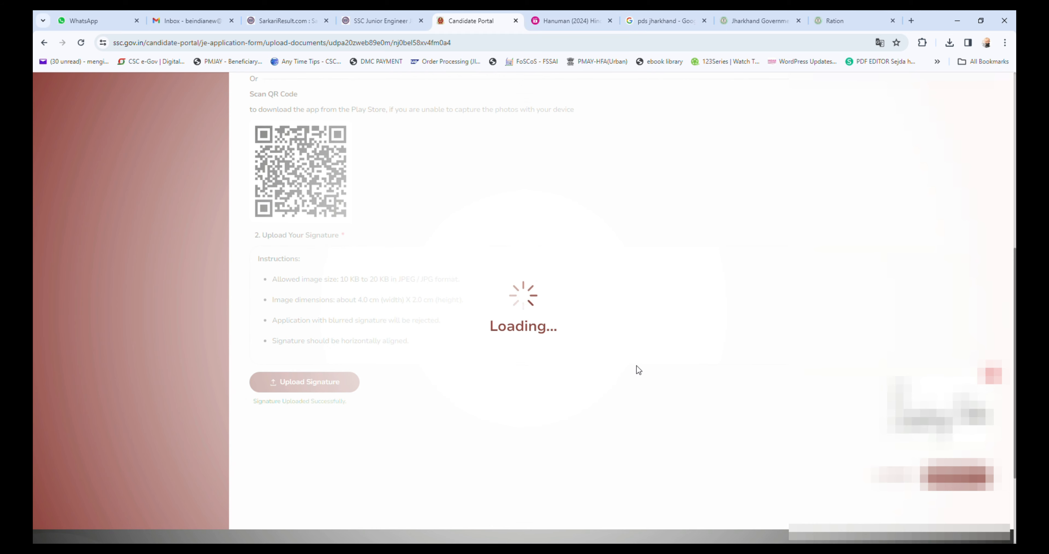
scroll(912, 402, "up", 1)
scroll(530, 305, "up", 3)
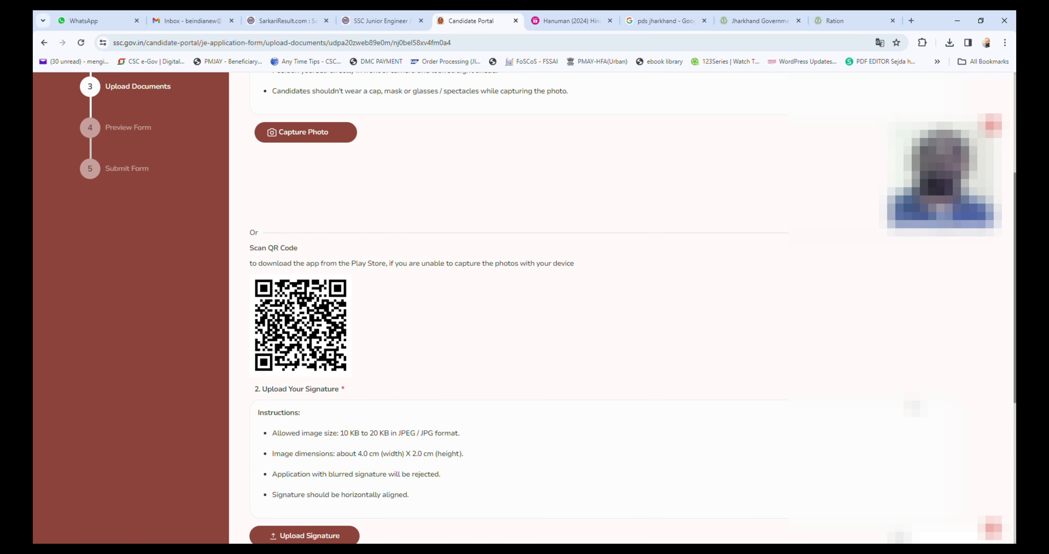
scroll(530, 305, "up", 2)
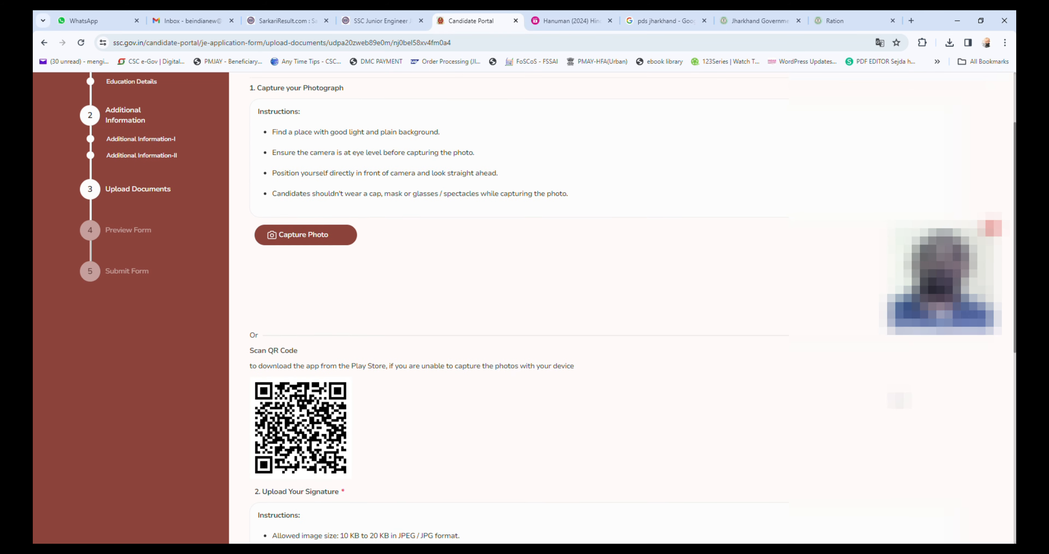
scroll(530, 305, "down", 8)
Save the photo and signature and acknowledge success to reach the Preview Form.
left_click(963, 376)
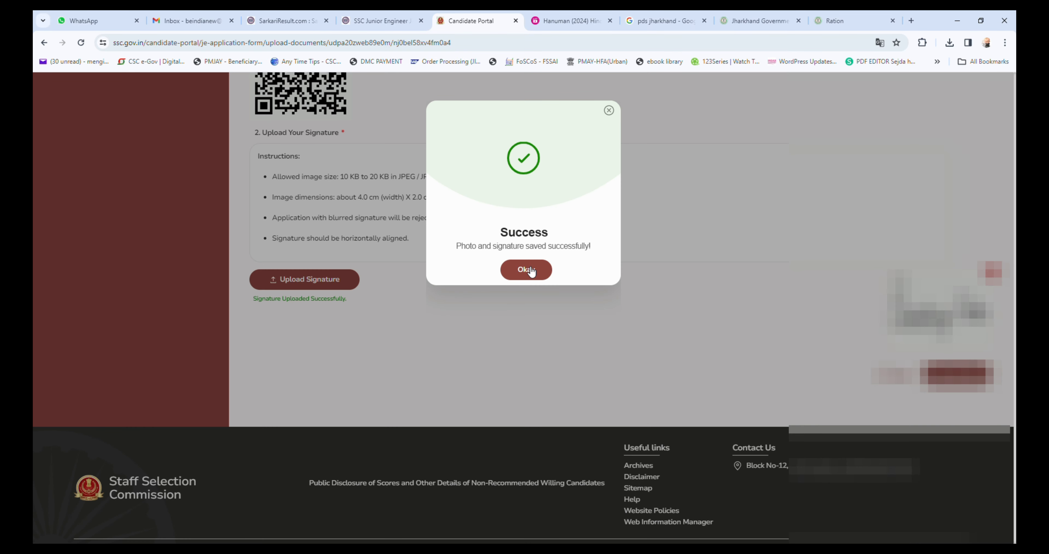
left_click(531, 272)
scroll(530, 305, "down", 10)
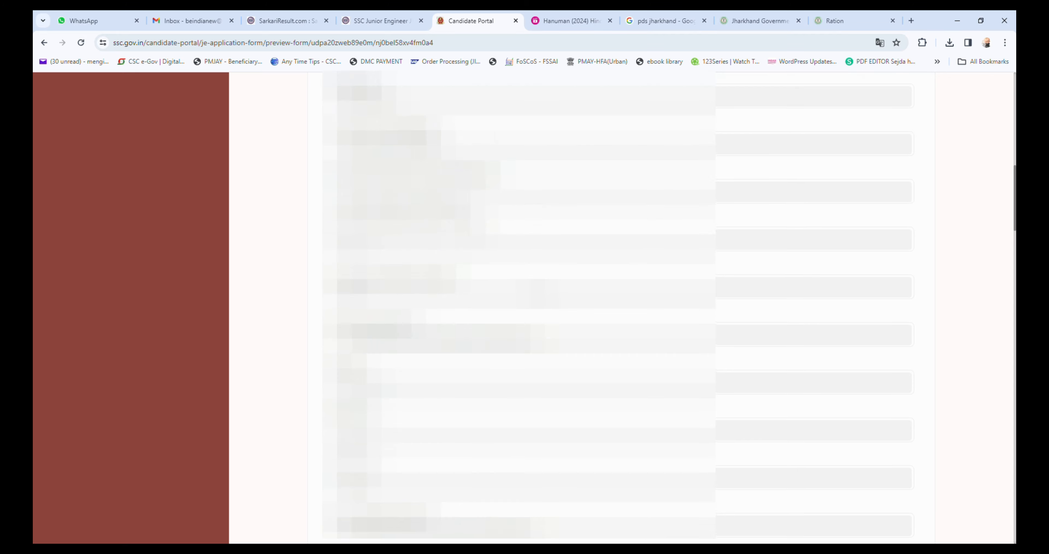
Review the Preview Form and continue to the Declaration page.
scroll(529, 305, "down", 13)
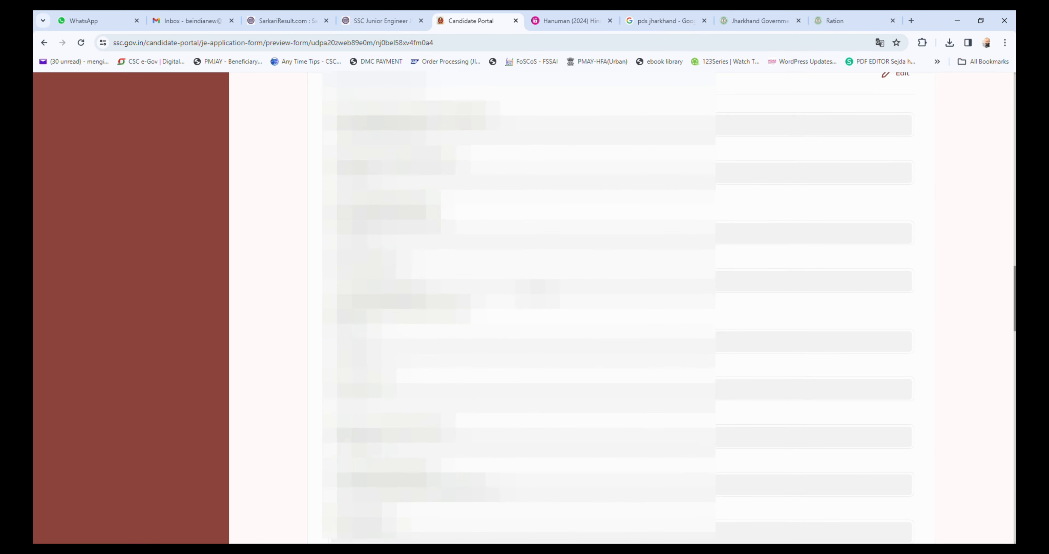
scroll(530, 305, "down", 8)
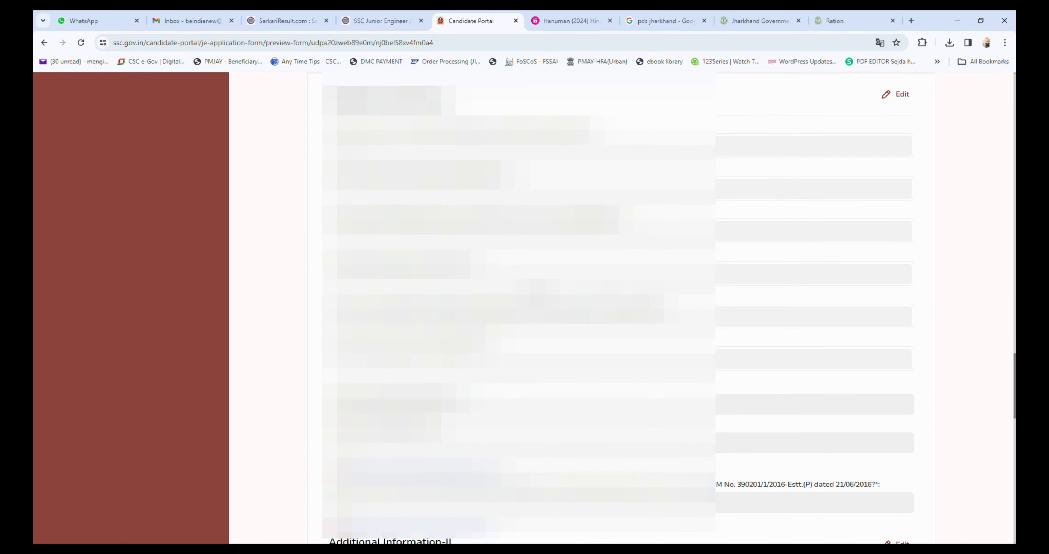
scroll(530, 305, "down", 15)
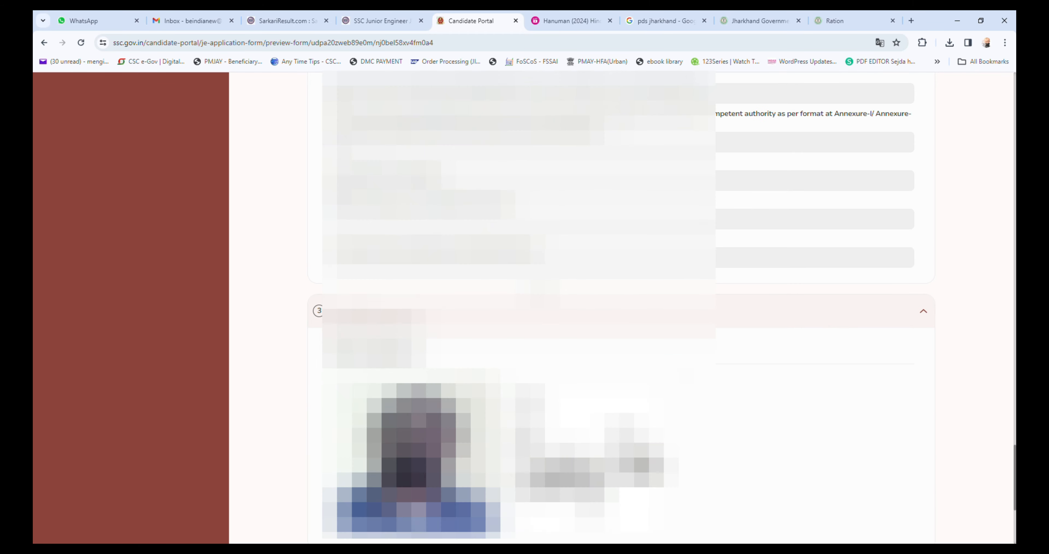
left_click(937, 417)
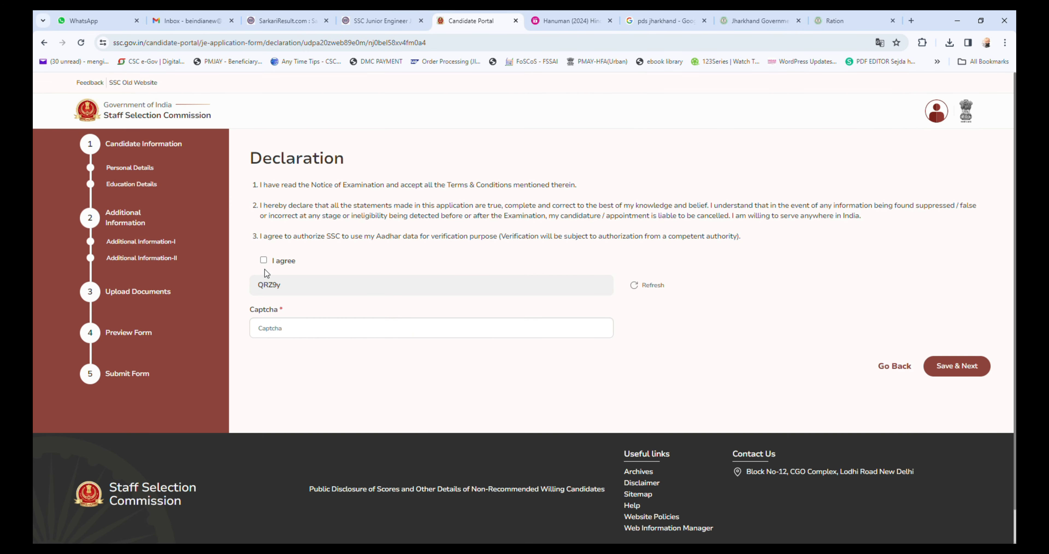
Tick I agree on the Declaration and begin typing the captcha code.
left_click(263, 260)
left_click(299, 329)
type("Q")
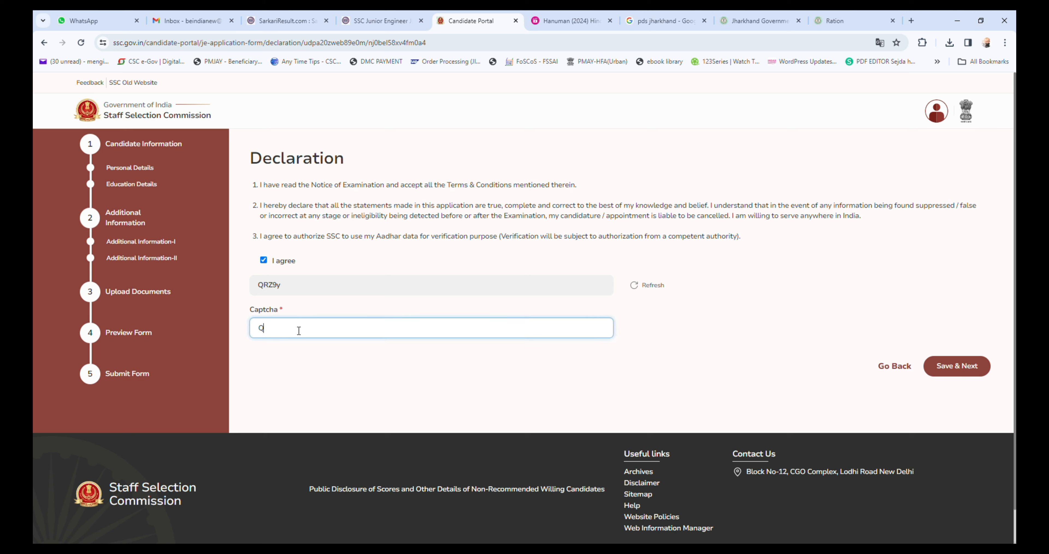